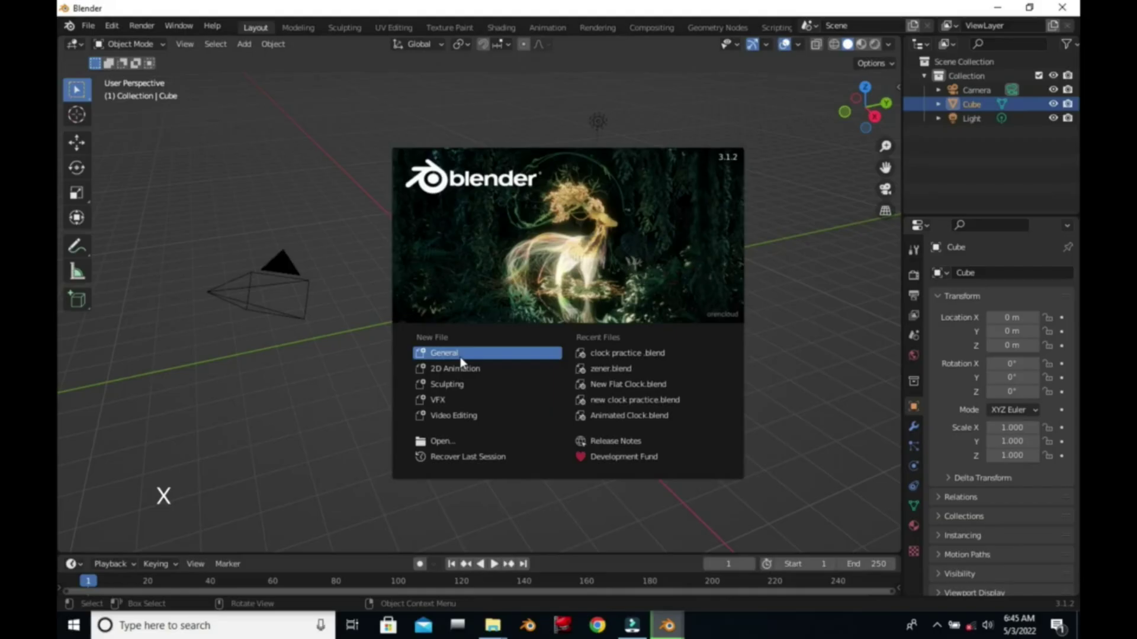
# Dismiss the startup splash to reveal the default scene with cube, camera and light
pyautogui.click(462, 357)
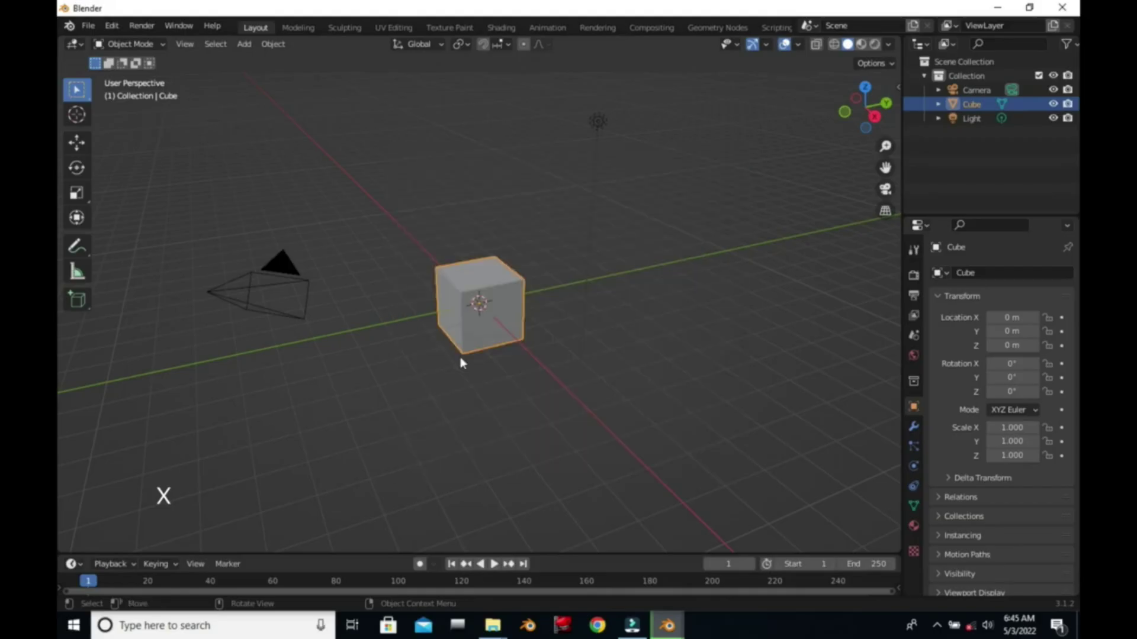
# Delete the default cube and save the scene as 'wall Clock Made with Blender.blend'
pyautogui.press('x')
pyautogui.click(604, 309)
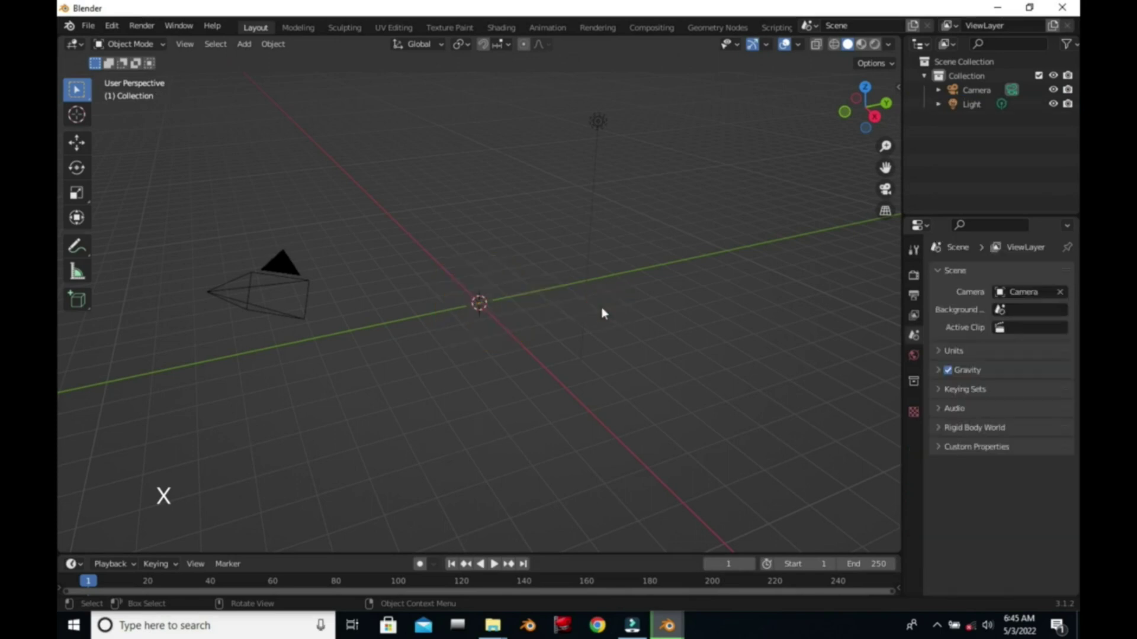
pyautogui.hotkey('ctrl', 's')
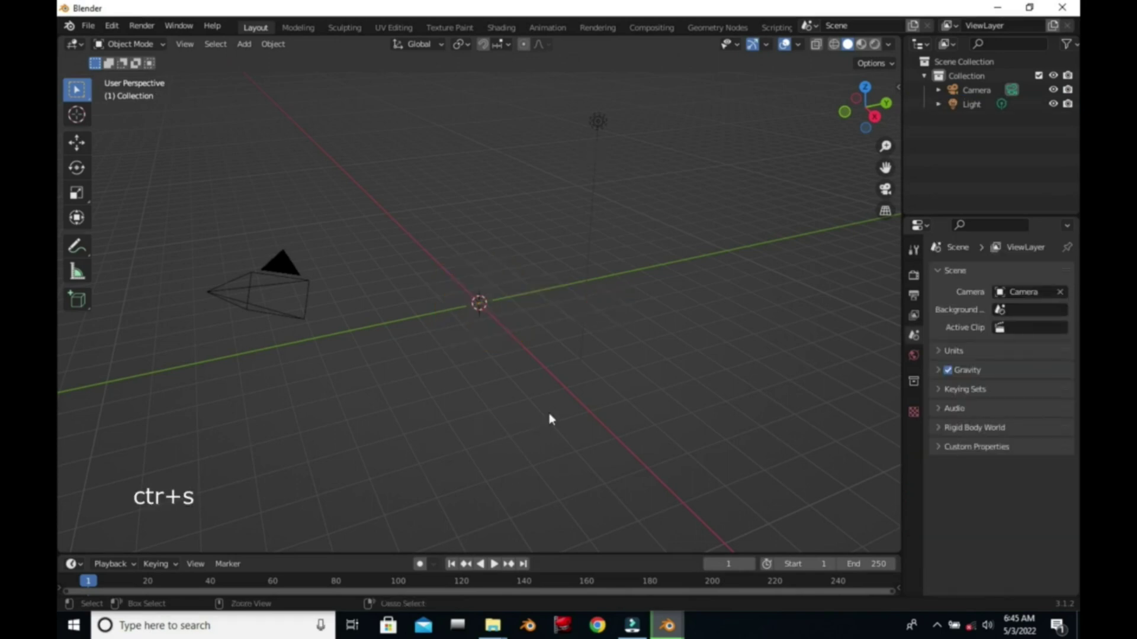
pyautogui.hotkey('ctrl', 's')
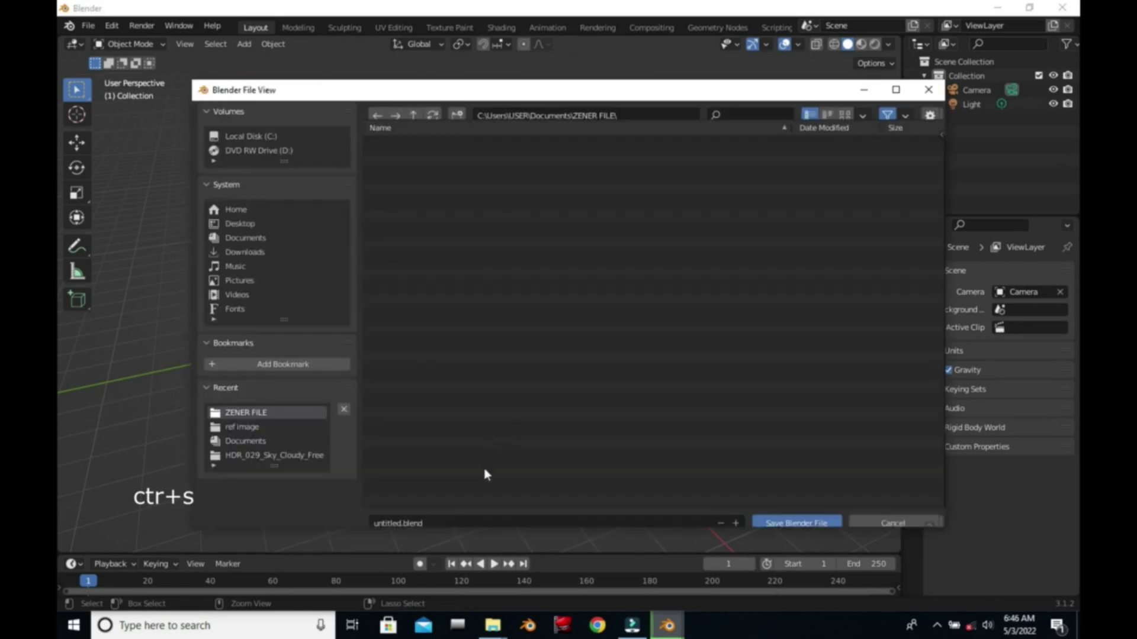
pyautogui.click(481, 514)
pyautogui.press('BackSpace')
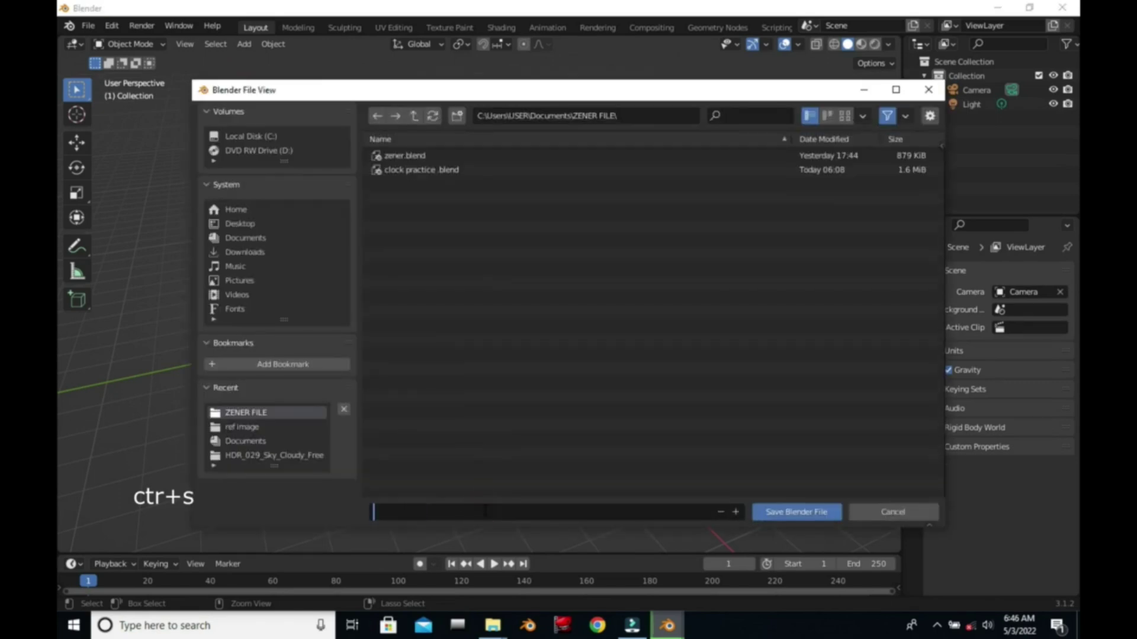
pyautogui.write('w')
pyautogui.write('all Clock')
pyautogui.write(' Made')
pyautogui.write(' with')
pyautogui.write(' Blender.blend')
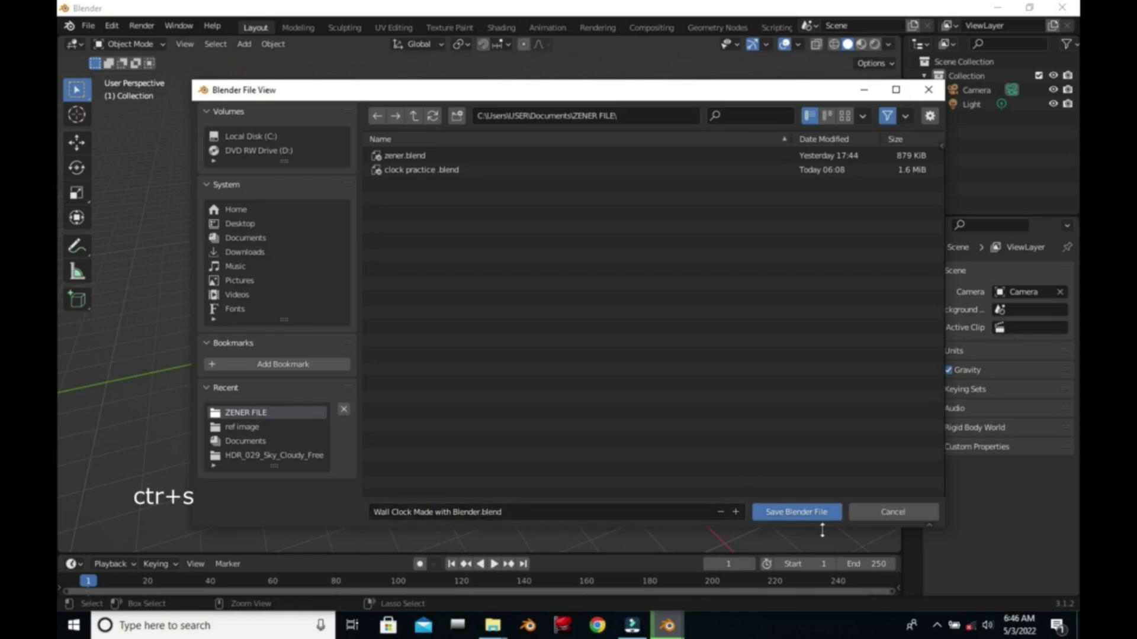
pyautogui.click(808, 513)
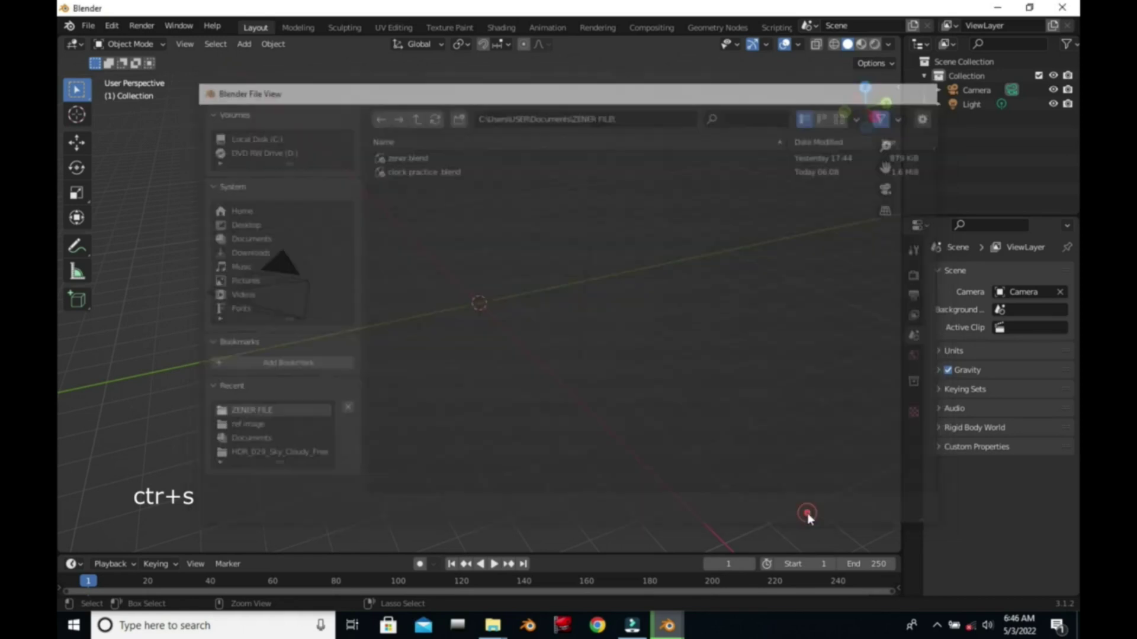
# Add a cylinder at the origin with 180 vertices
pyautogui.hotkey('shift', 'a')
pyautogui.moveTo(460, 325)
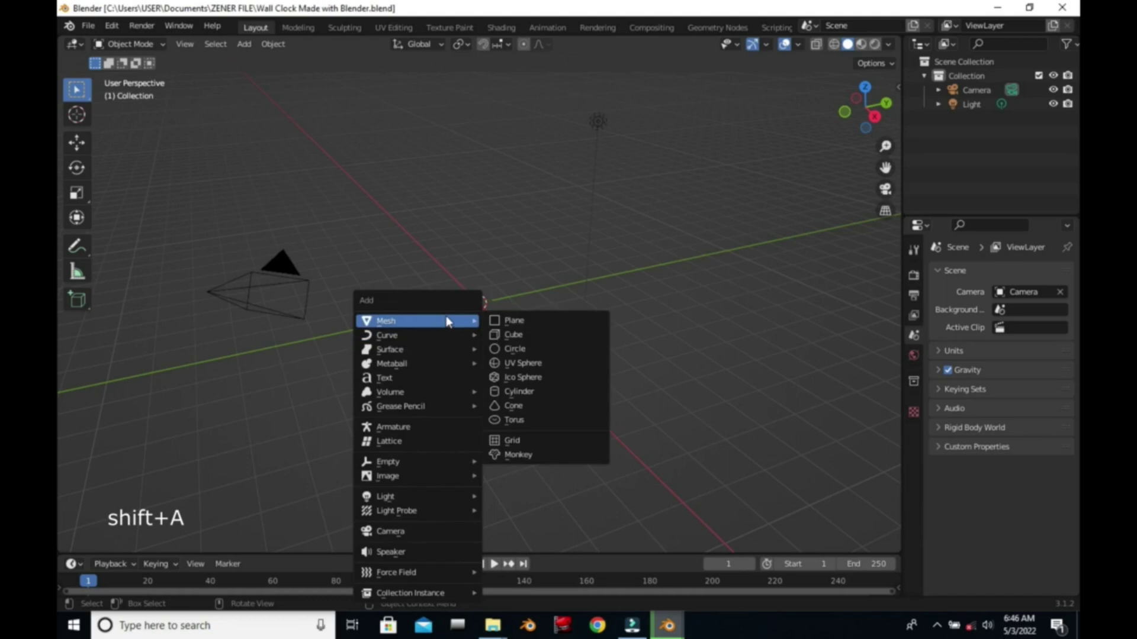
pyautogui.click(539, 392)
pyautogui.press('s')
pyautogui.press('z')
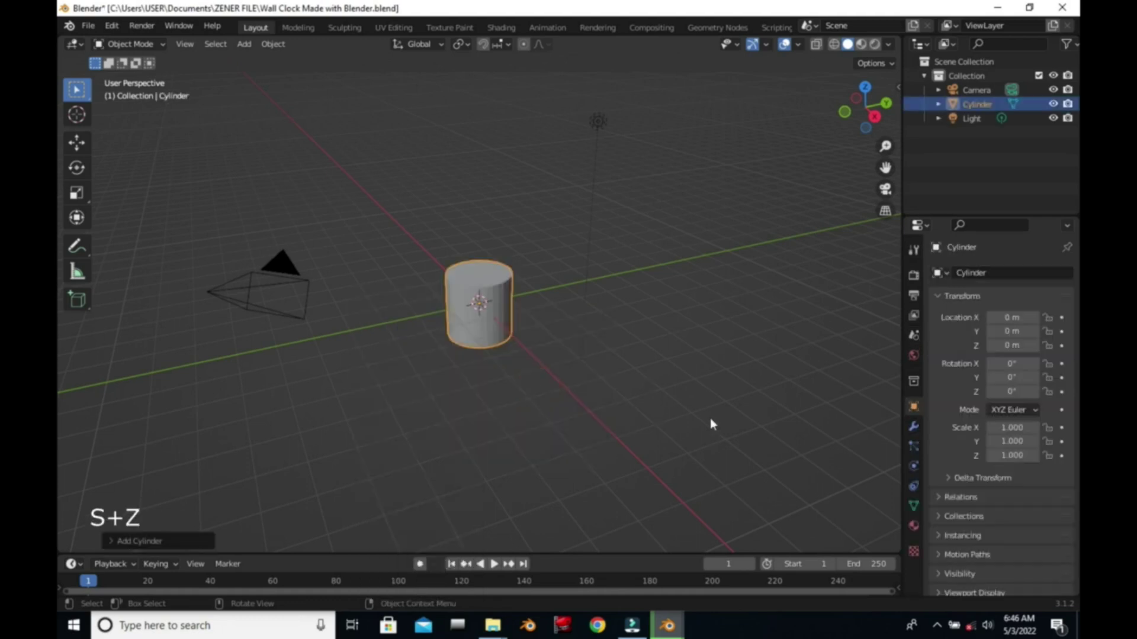
pyautogui.click(113, 541)
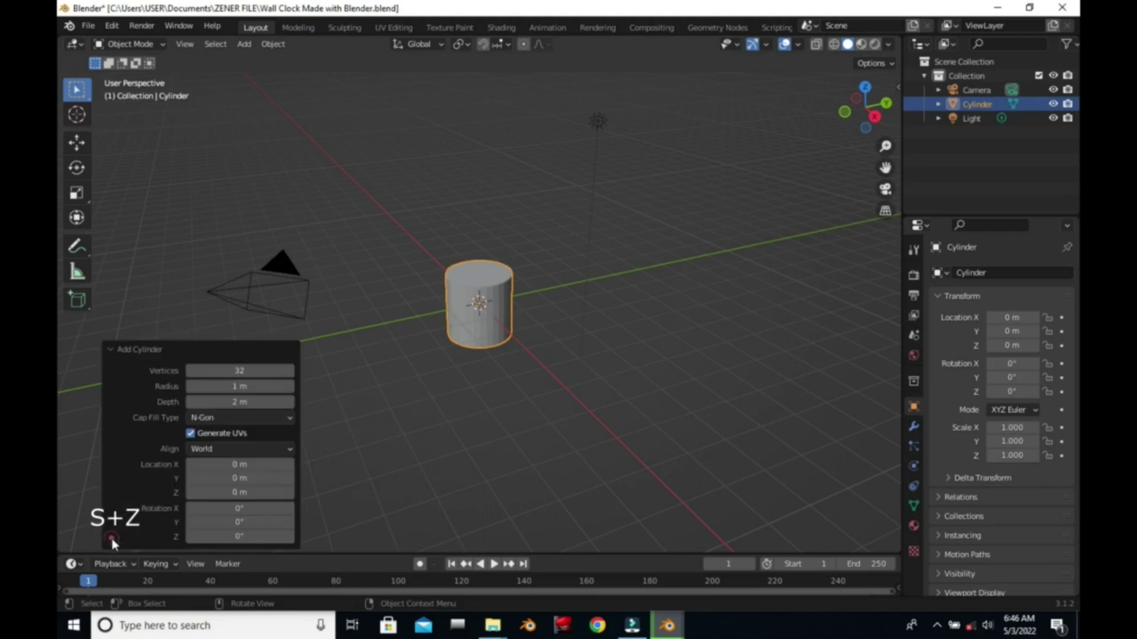
pyautogui.click(228, 371)
pyautogui.press('BackSpace')
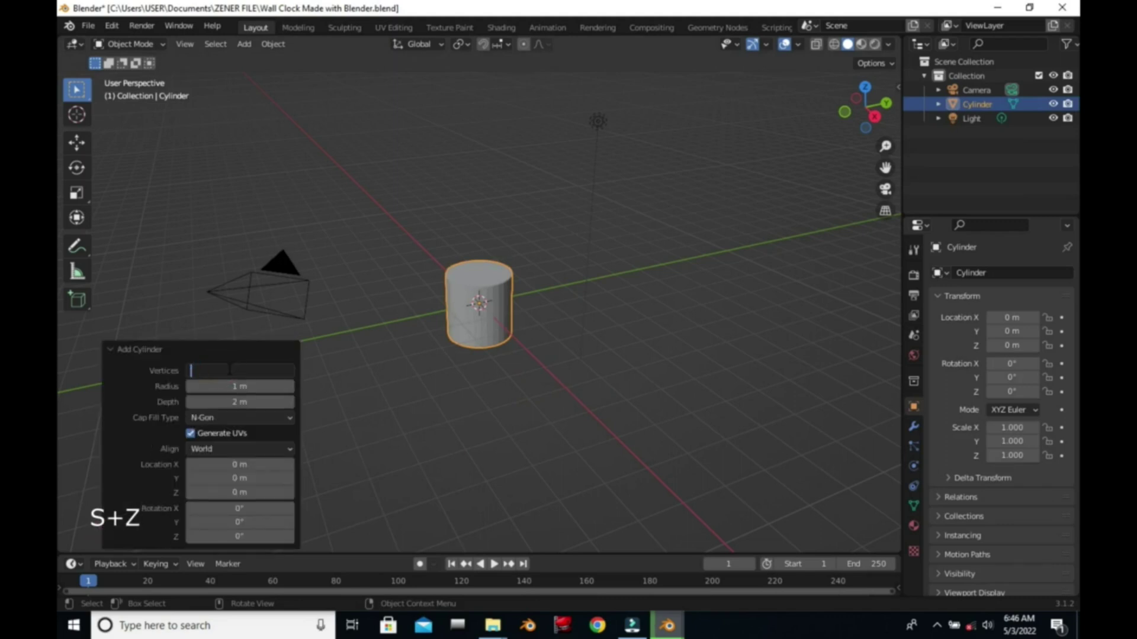
pyautogui.write('180')
pyautogui.press('Return')
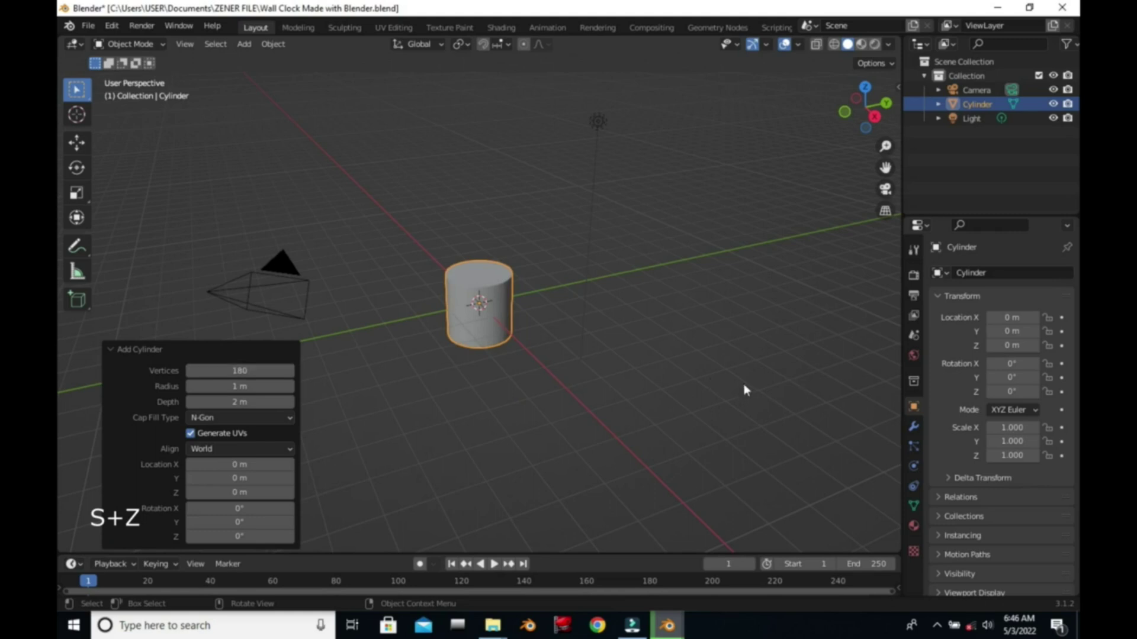
# Flatten the cylinder along Z to a 0.159 scale, forming a thin disc
pyautogui.press('s')
pyautogui.press('z')
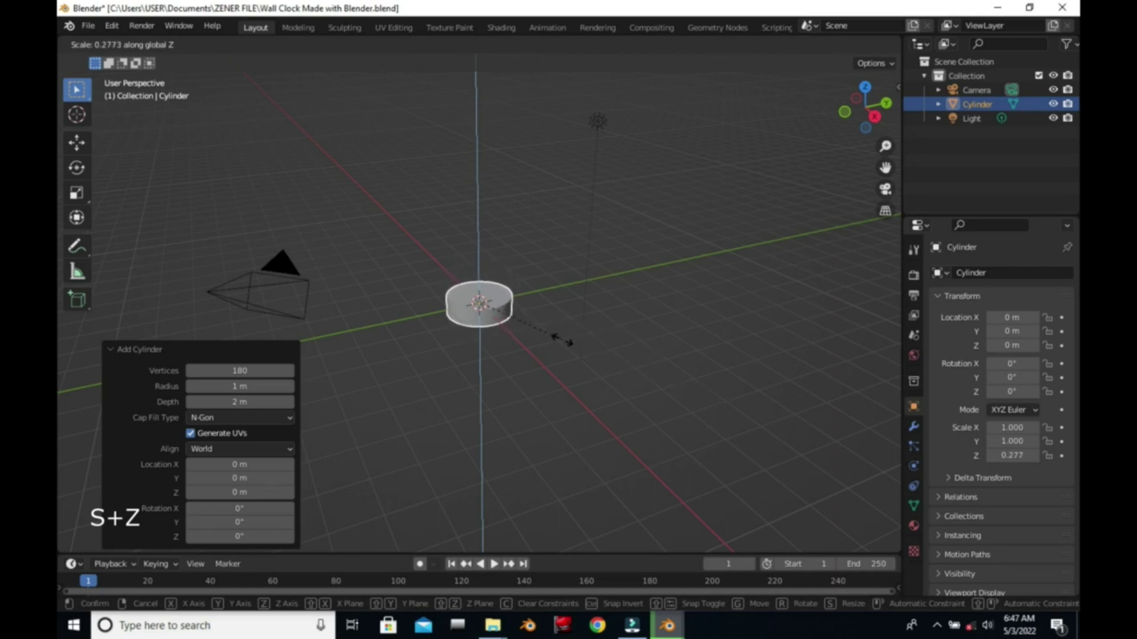
pyautogui.click(524, 326)
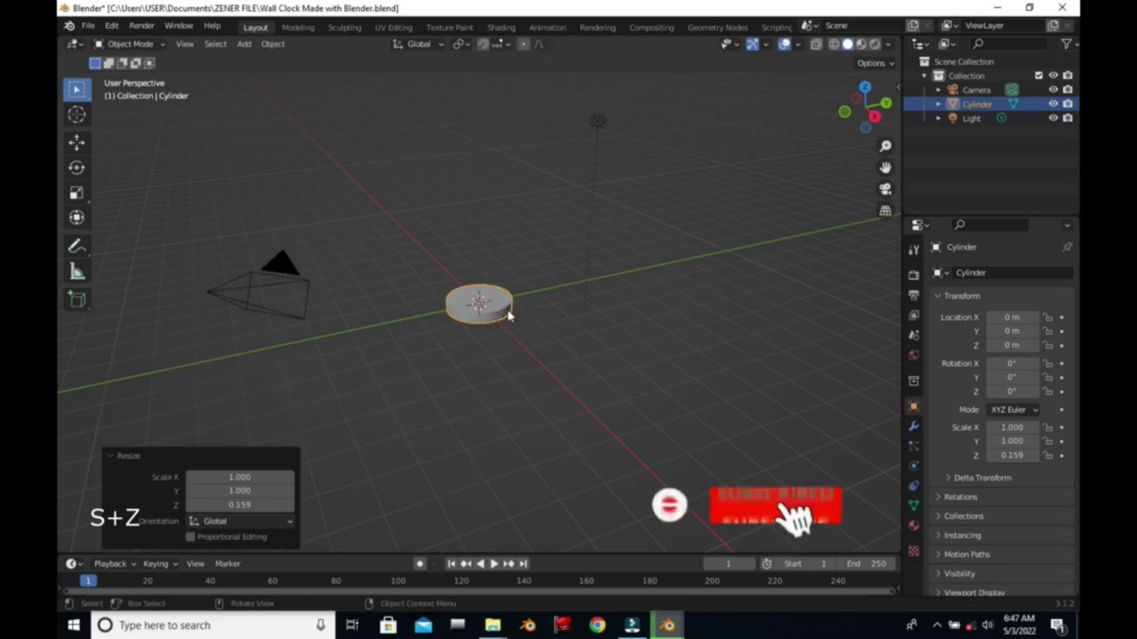
# Flatten the disc further along Z to a 0.111 scale
pyautogui.scroll(3, 509, 363)
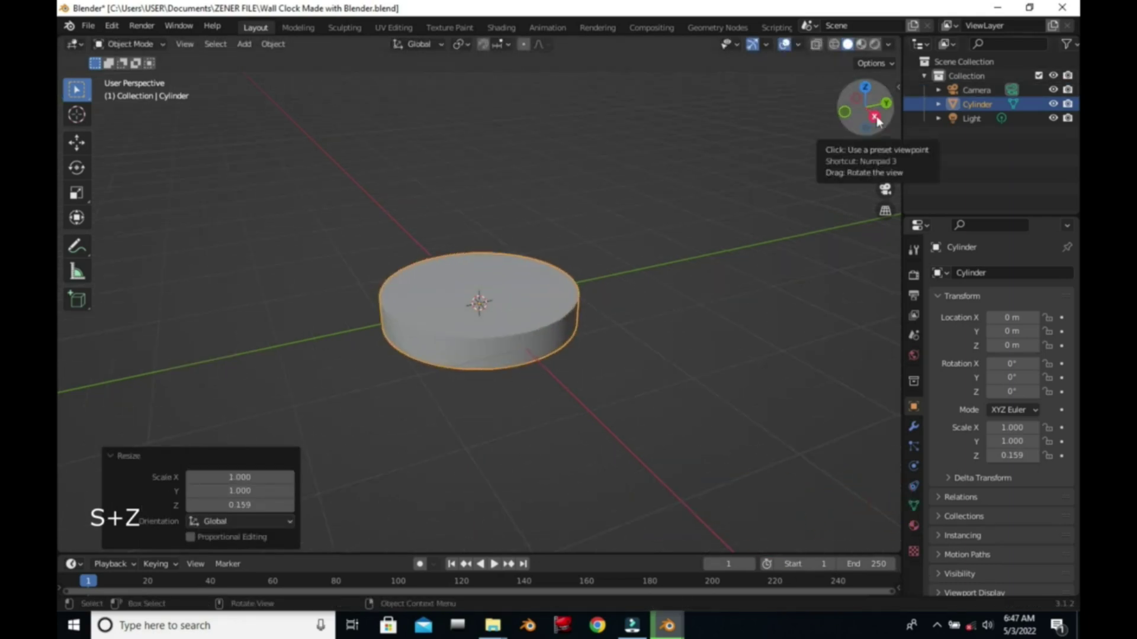
pyautogui.moveTo(874, 117); pyautogui.dragTo(769, 136)
pyautogui.press('s')
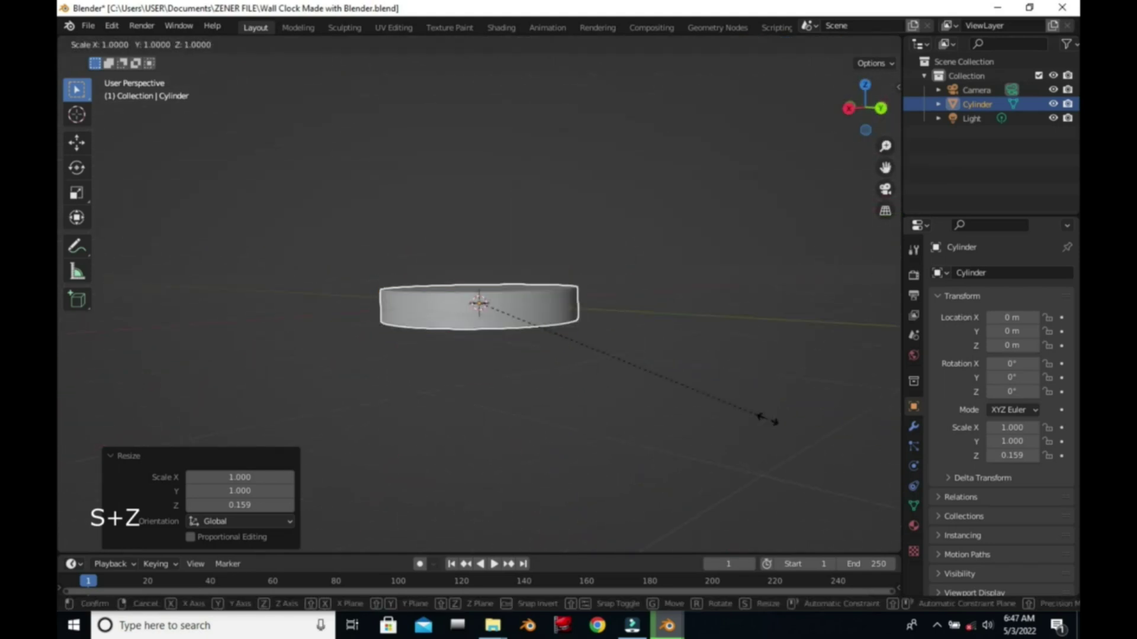
pyautogui.press('z')
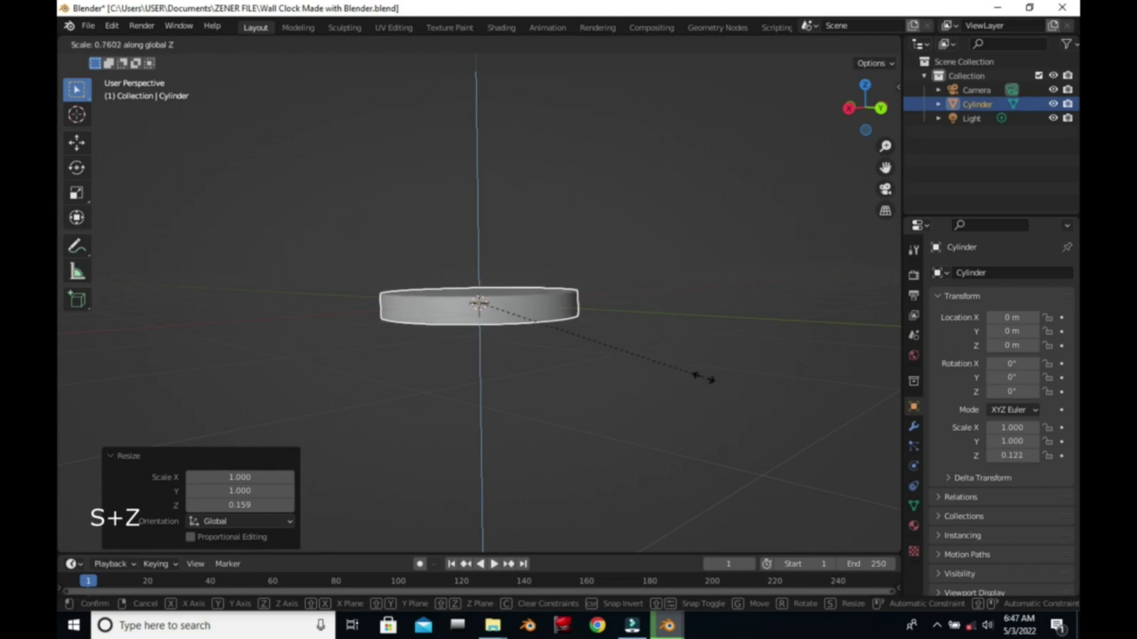
pyautogui.click(685, 373)
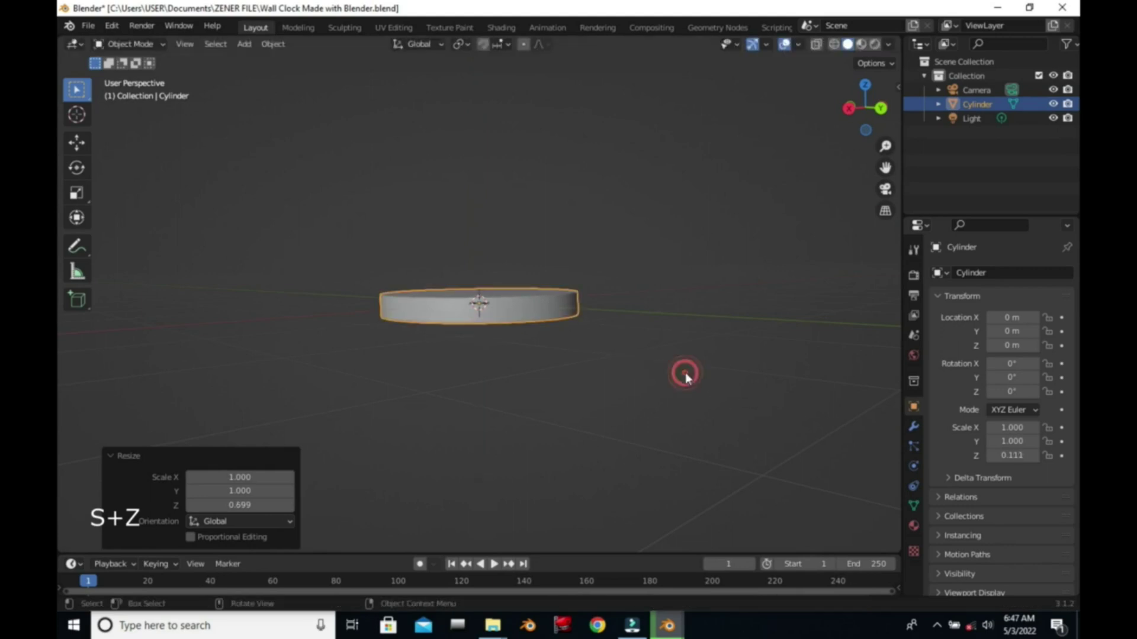
# Switch to Back Orthographic view and begin mesh editing on the disc
pyautogui.click(865, 87)
pyautogui.click(865, 108)
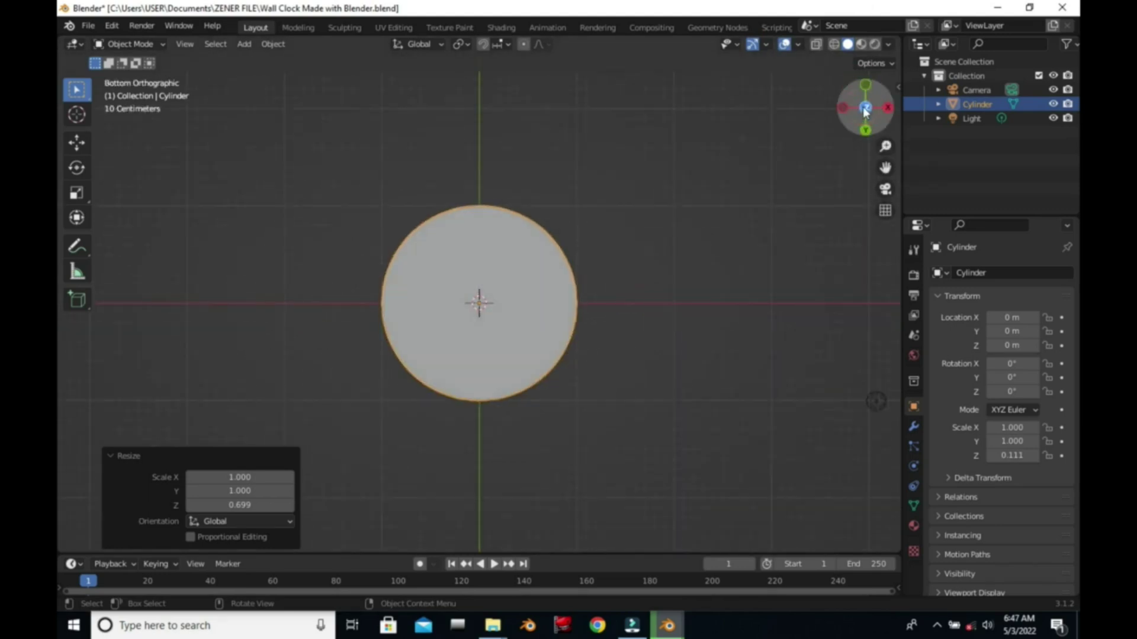
pyautogui.moveTo(865, 128); pyautogui.dragTo(866, 130)
pyautogui.click(865, 131)
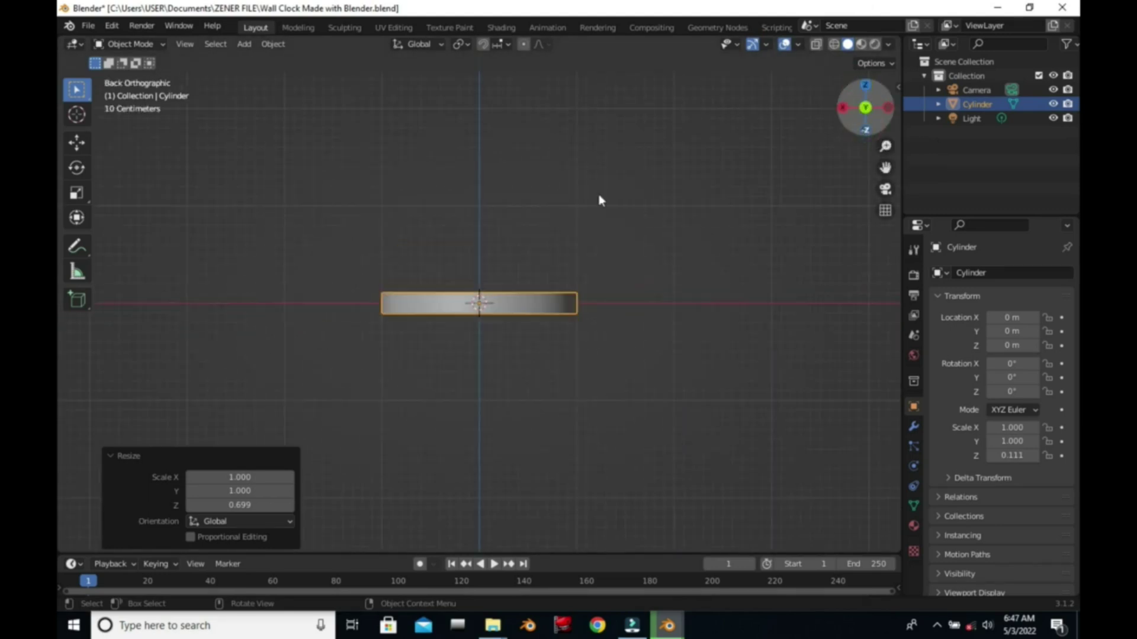
pyautogui.press('Tab')
pyautogui.click(144, 43)
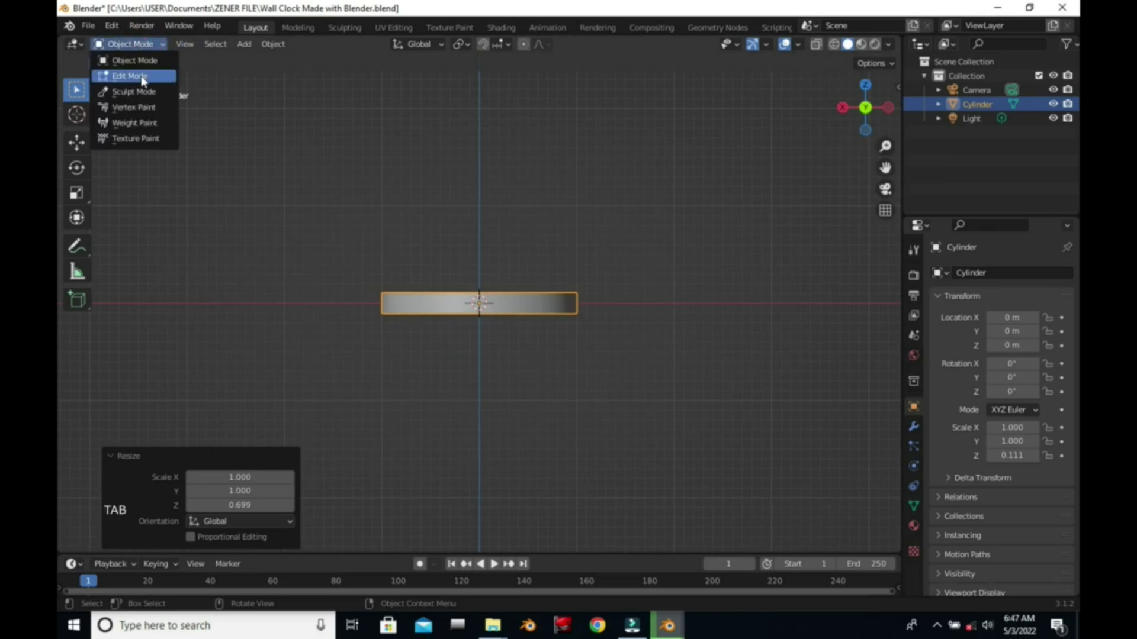
# Enter Edit Mode with face select, view from Top and clear the selection
pyautogui.click(131, 76)
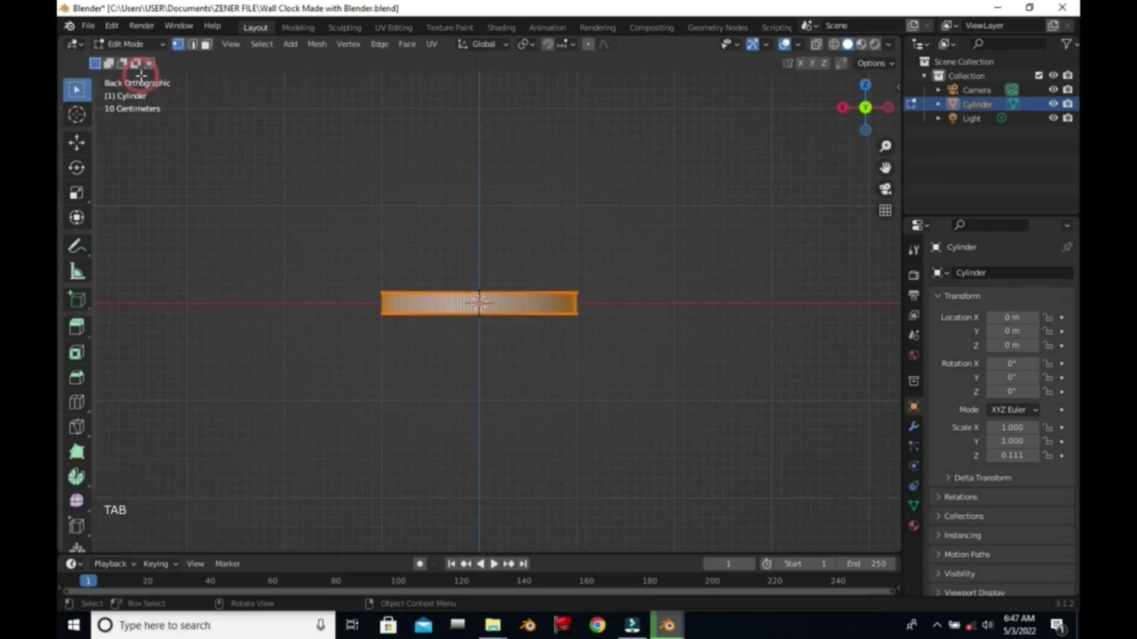
pyautogui.click(205, 44)
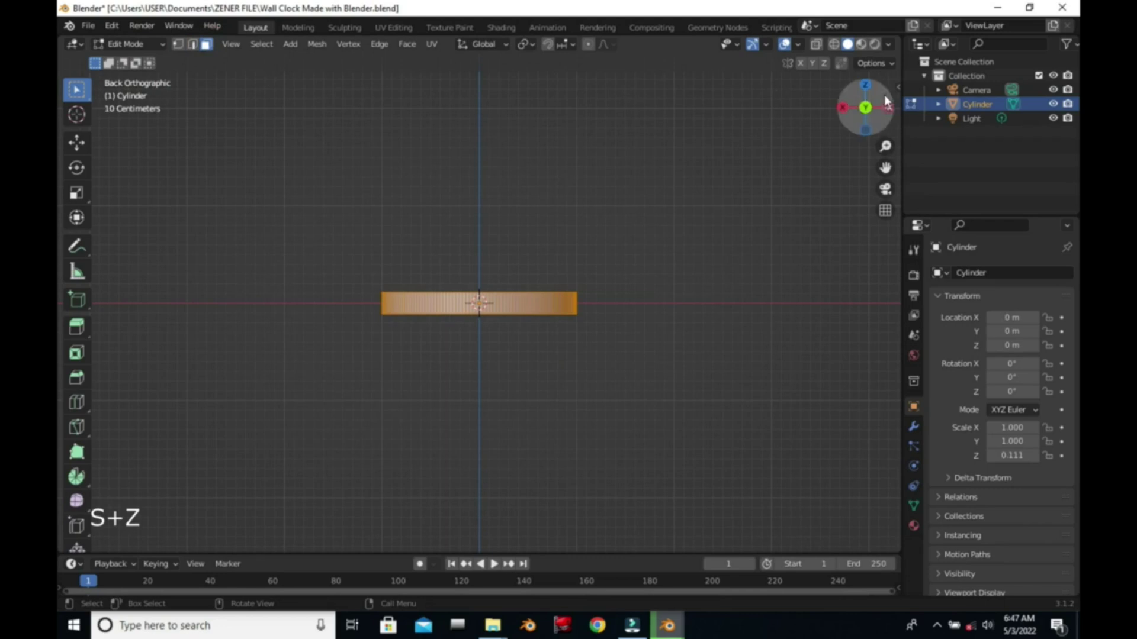
pyautogui.click(866, 89)
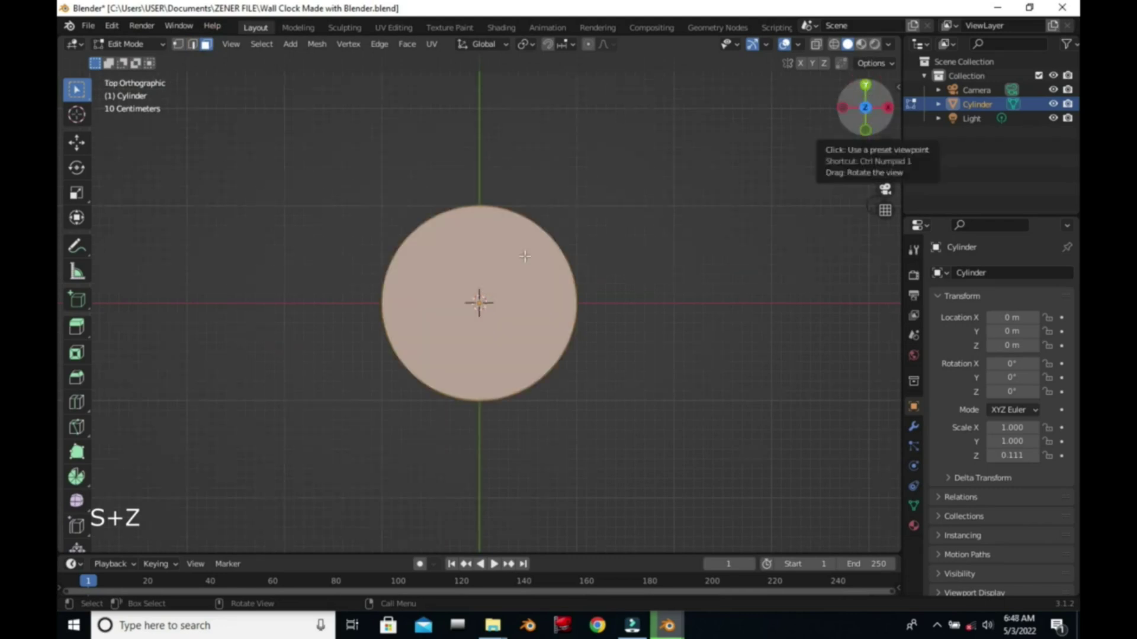
pyautogui.hotkey('alt', 'a')
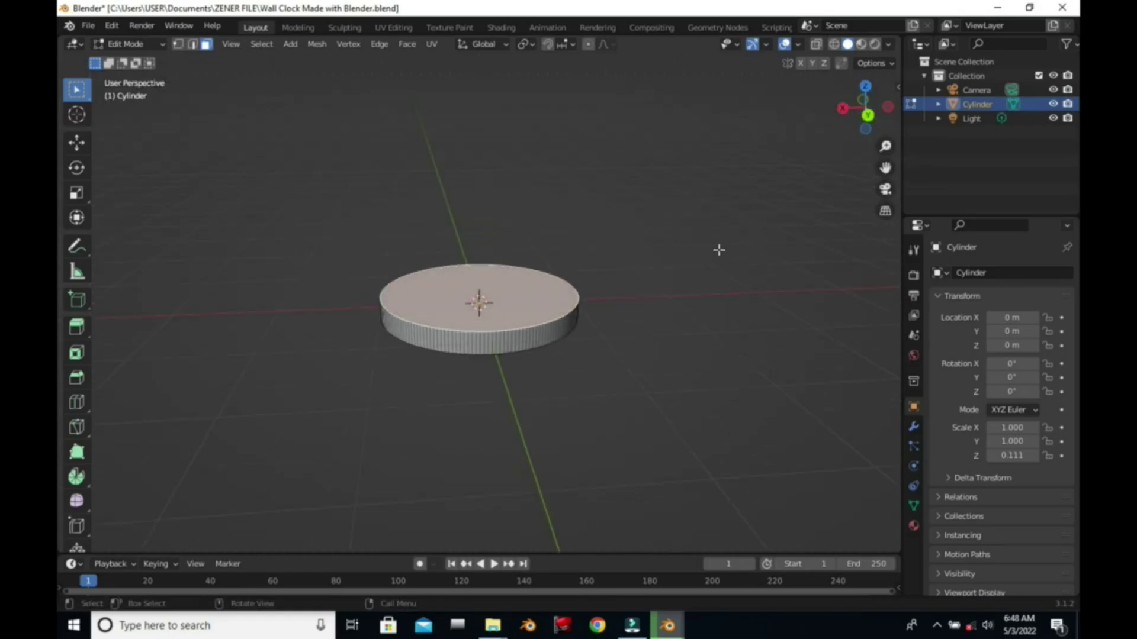
pyautogui.scroll(6, 675, 261)
pyautogui.scroll(-1, 740, 308)
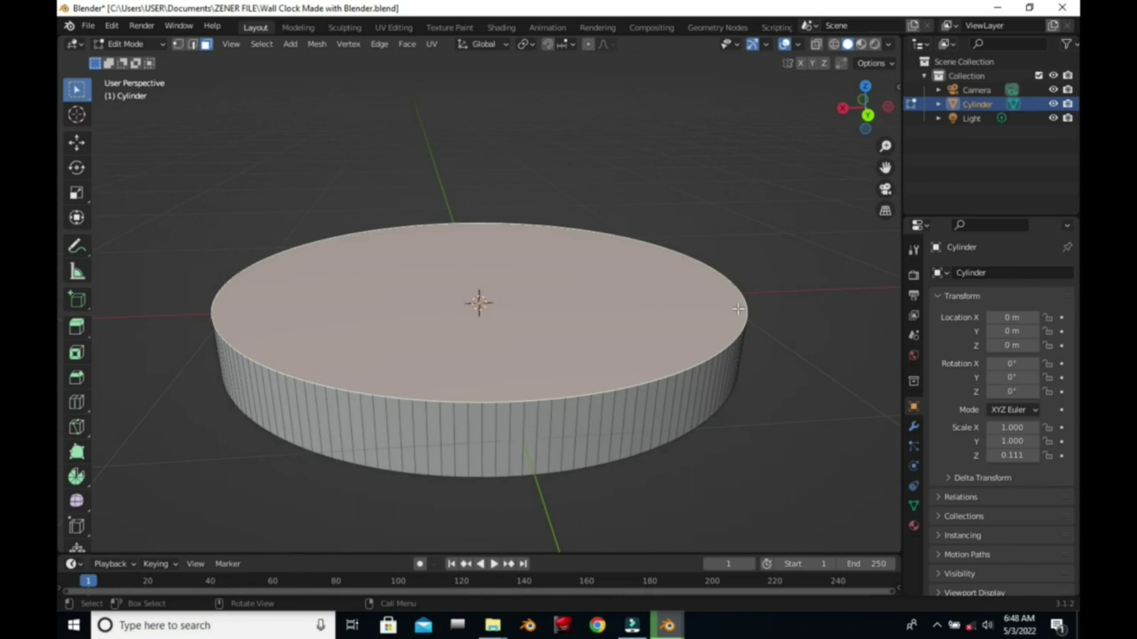
# Inset the disc's top face to outline a rim
pyautogui.press('i')
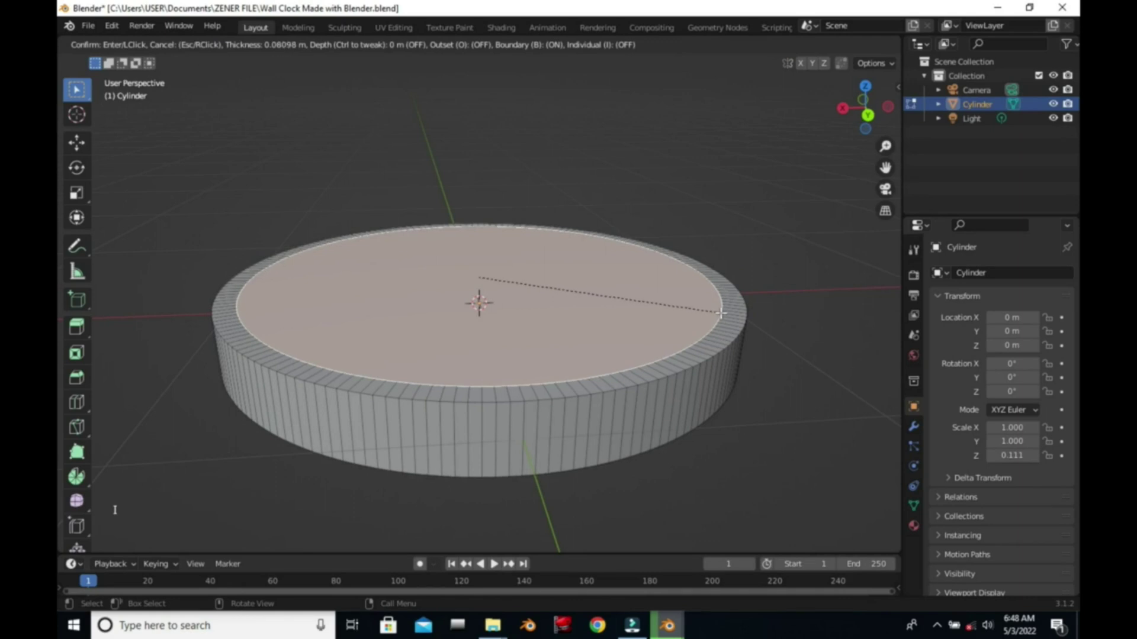
pyautogui.click(659, 263)
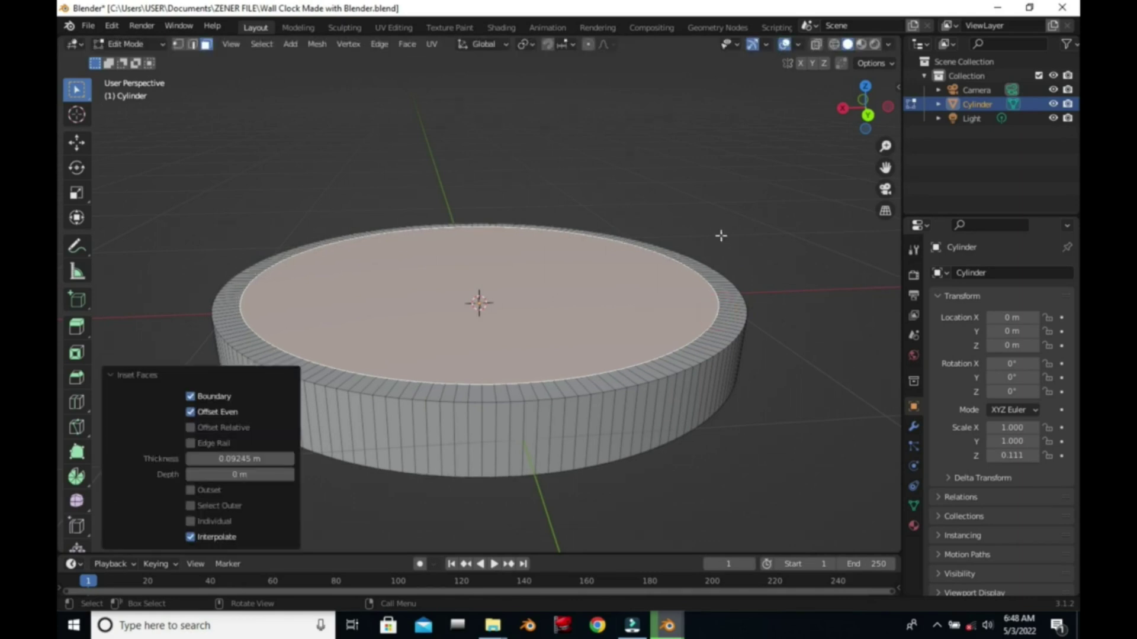
pyautogui.scroll(-1, 800, 256)
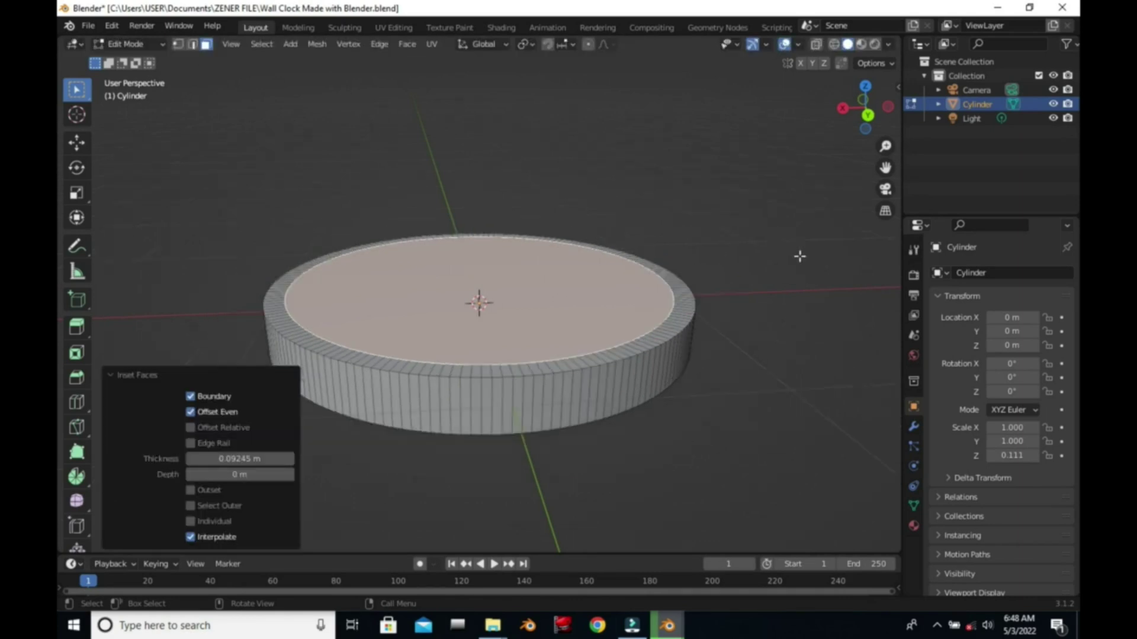
pyautogui.scroll(-1, 794, 258)
# Sink the inner face 0.10371 m along Z, then select the rim's top loop
pyautogui.press('e')
pyautogui.rightClick(794, 259)
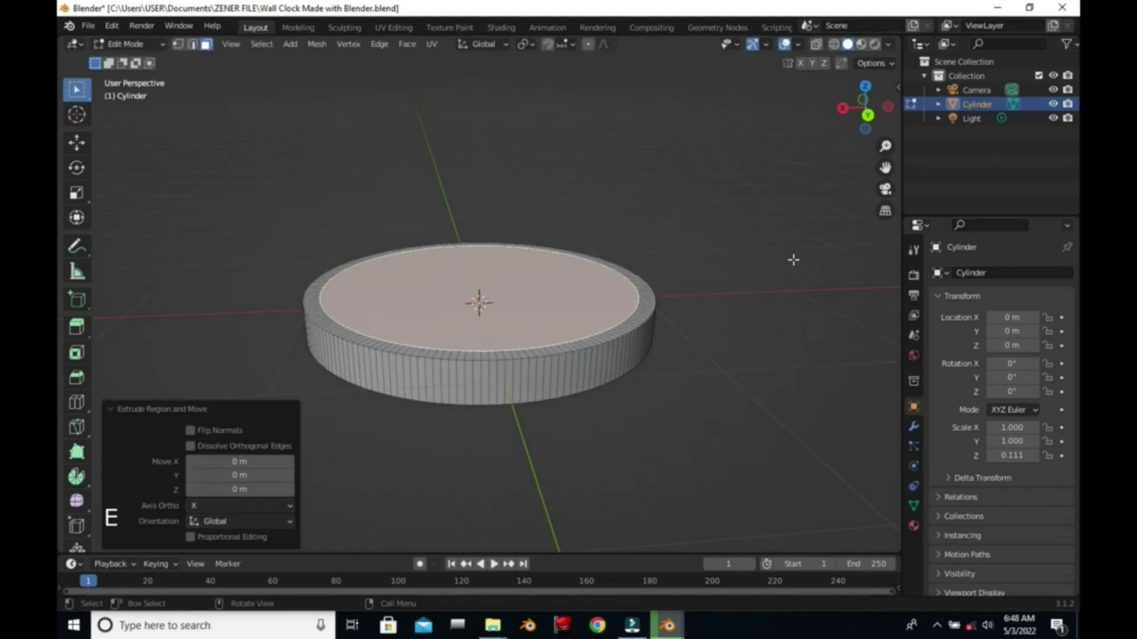
pyautogui.press('g')
pyautogui.press('z')
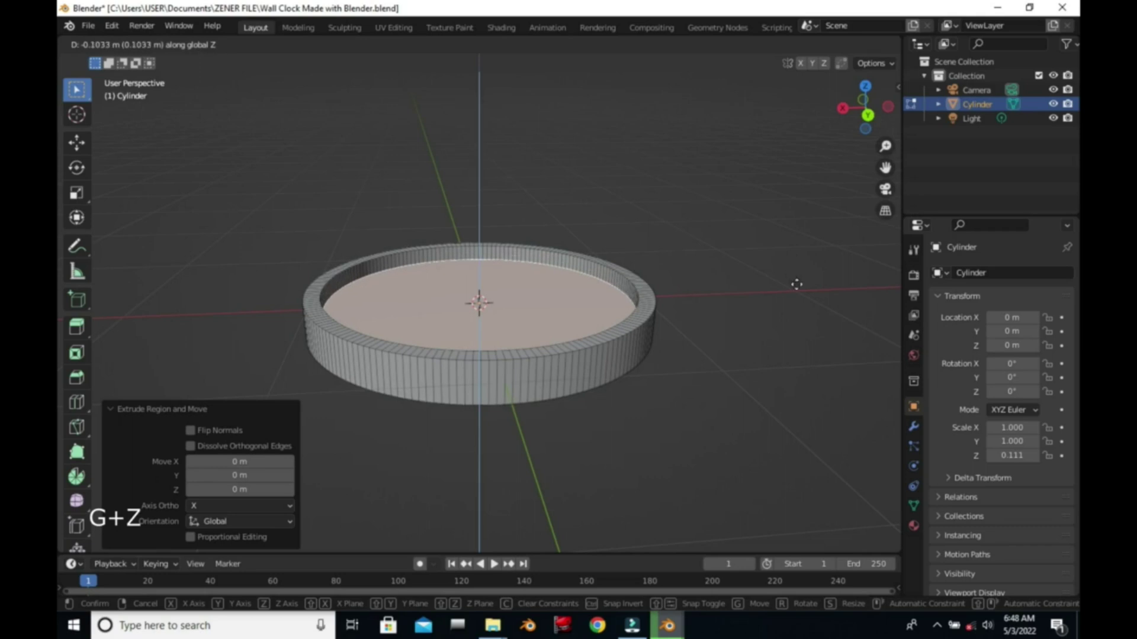
pyautogui.click(794, 279)
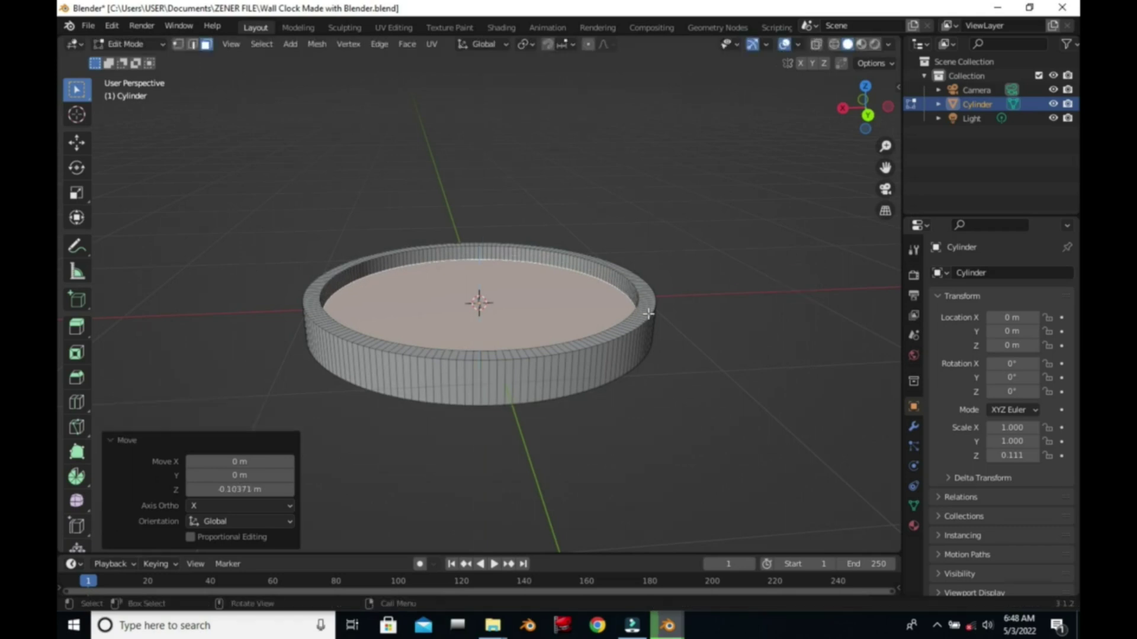
pyautogui.scroll(2, 649, 314)
pyautogui.moveTo(865, 106); pyautogui.dragTo(866, 121)
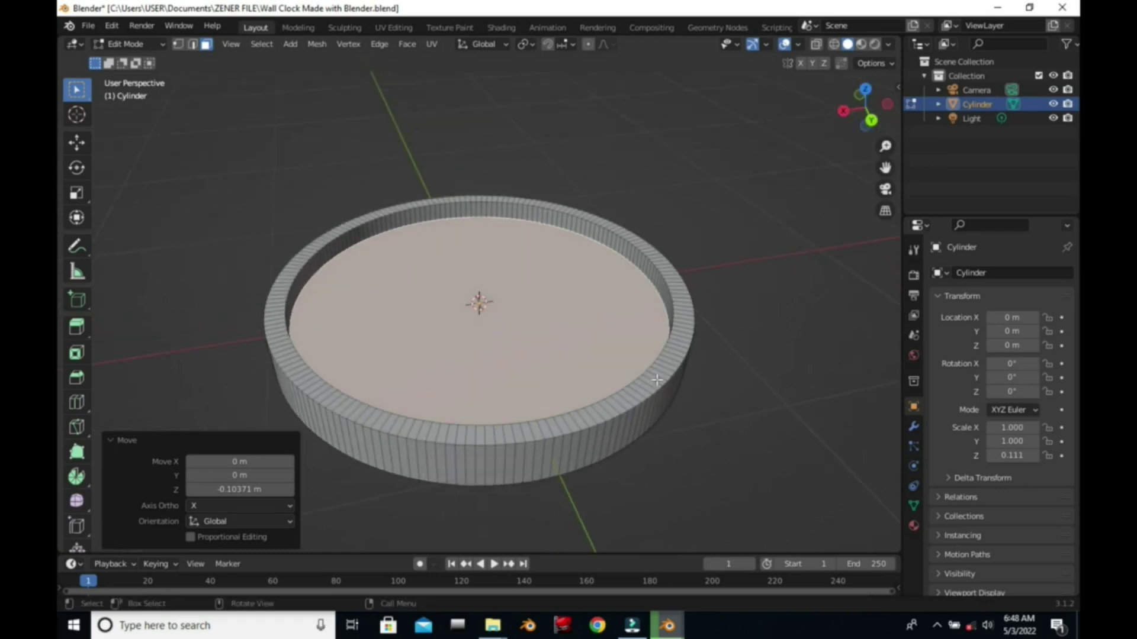
pyautogui.keyDown('alt'); pyautogui.click(657, 380); pyautogui.keyUp('alt')
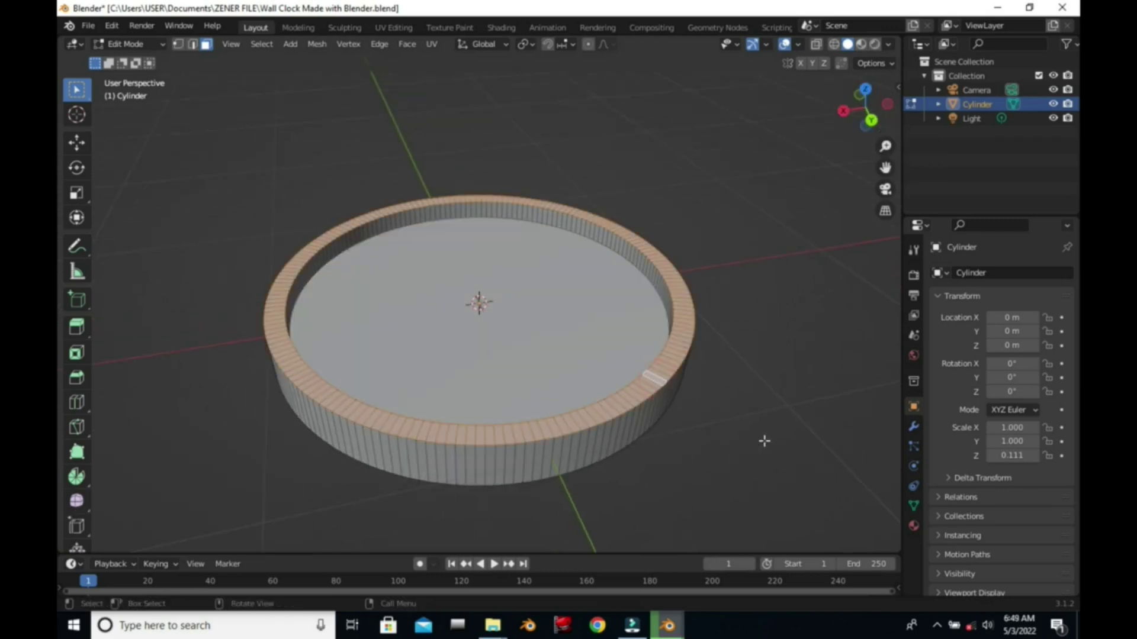
# Inset the rim top and lower the inner ring 0.050148 m into a stepped lip
pyautogui.press('i')
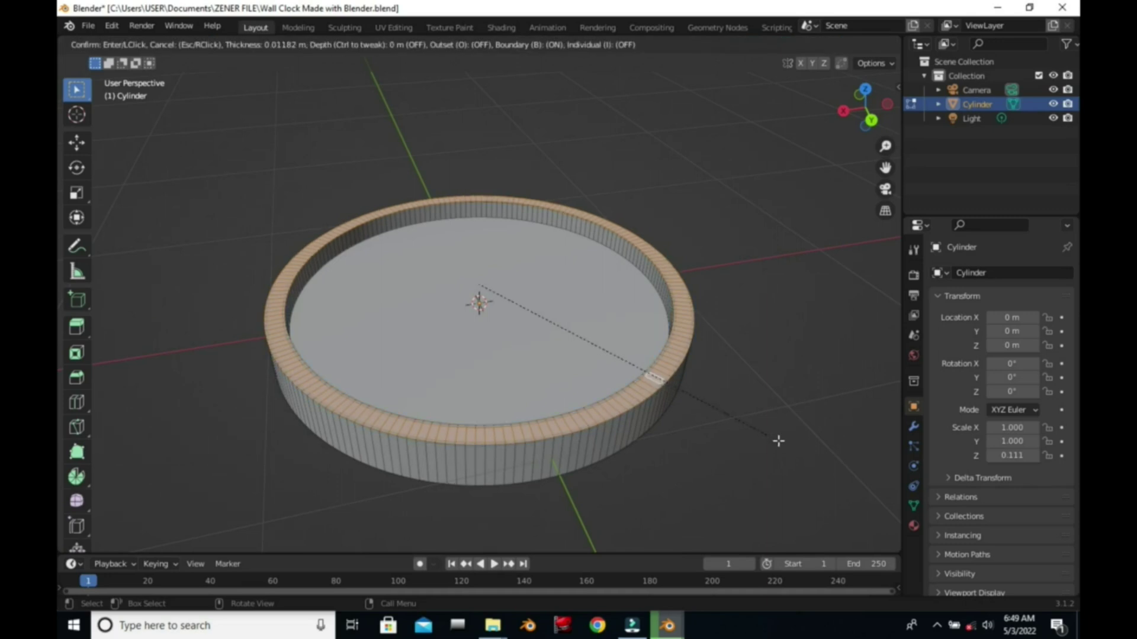
pyautogui.click(769, 431)
pyautogui.press('e')
pyautogui.press('g')
pyautogui.press('z')
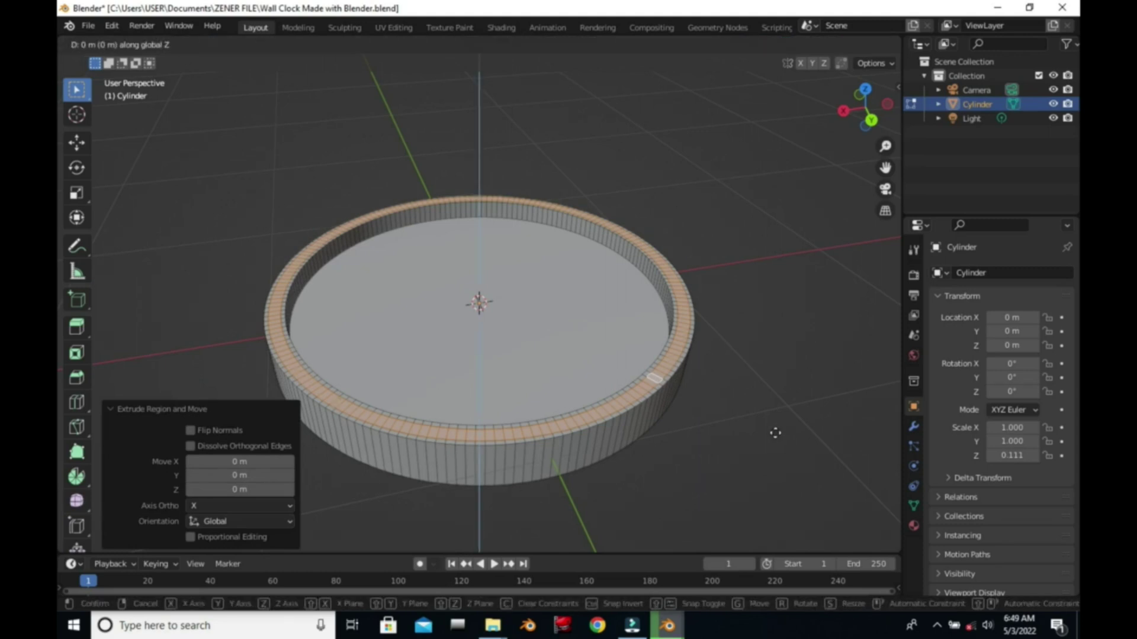
pyautogui.click(775, 434)
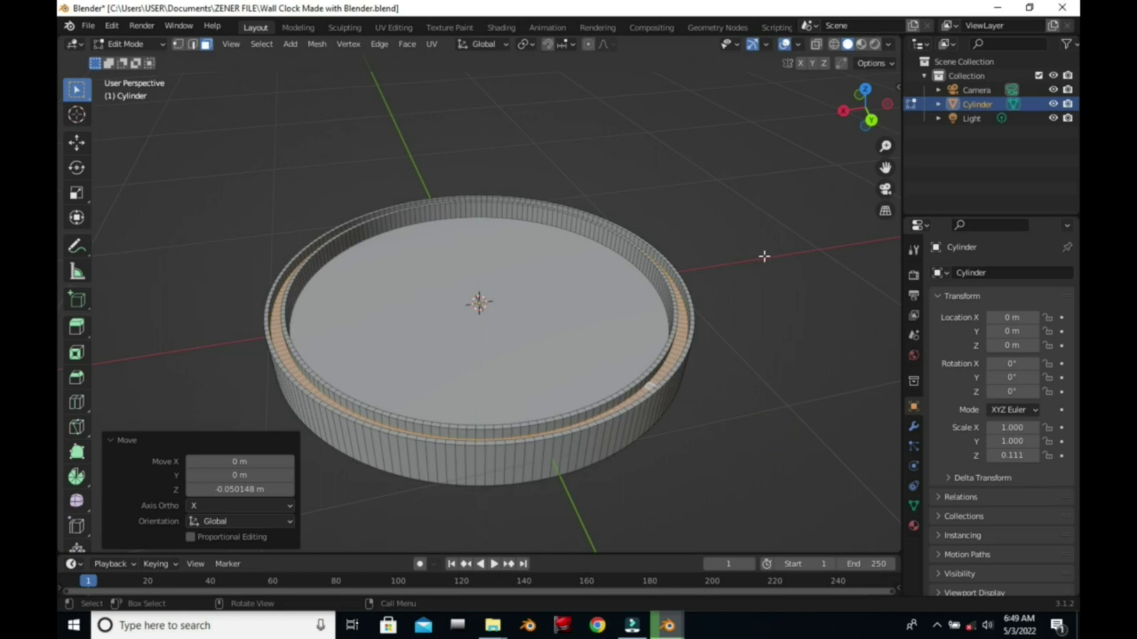
# Save the file, clear the selection and look down on the face
pyautogui.hotkey('ctrl', 's')
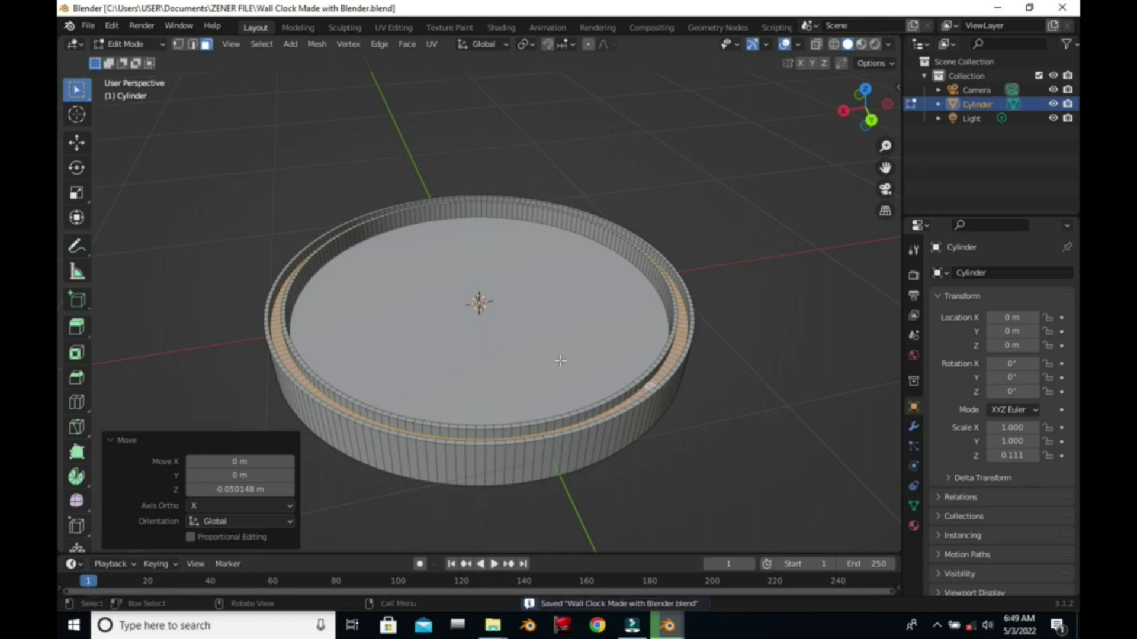
pyautogui.hotkey('alt', 'a')
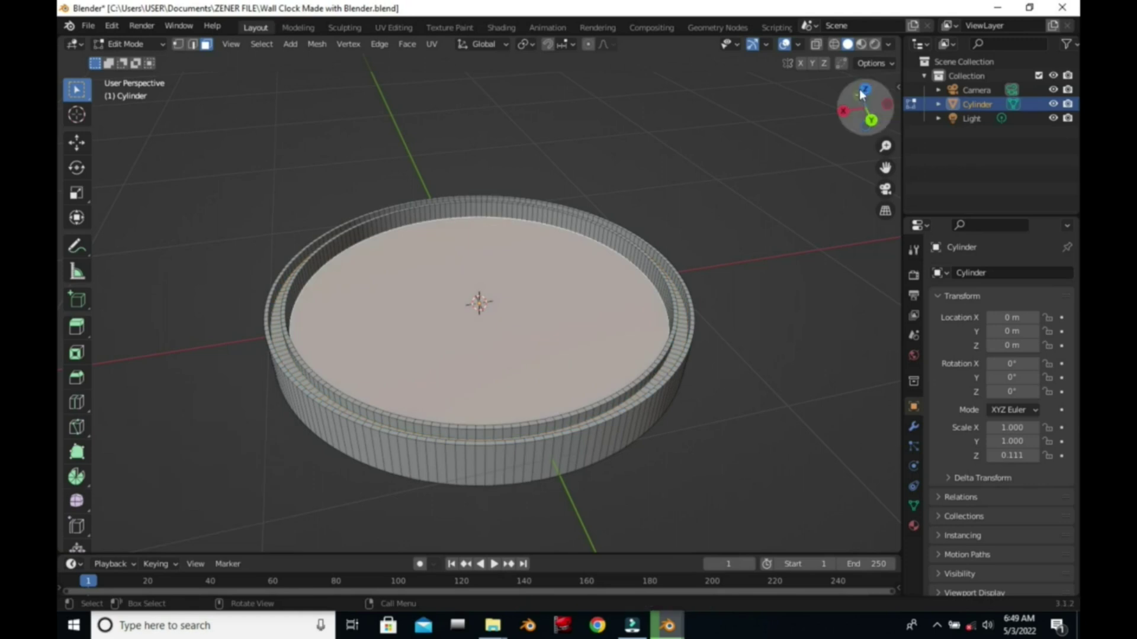
pyautogui.moveTo(862, 96); pyautogui.dragTo(883, 112)
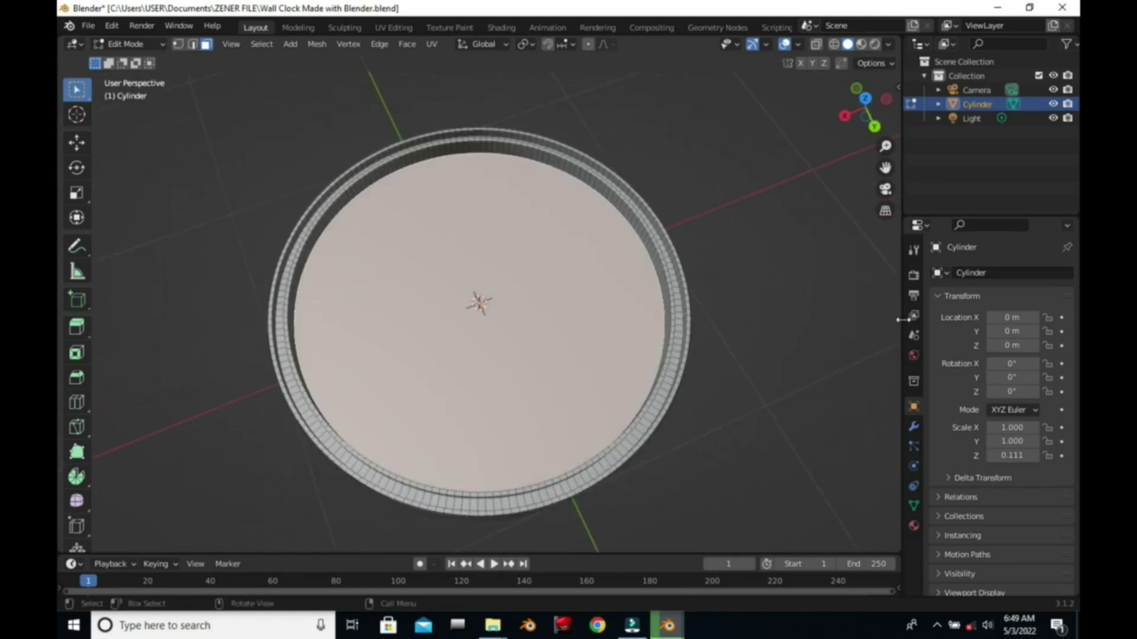
# Inset the clock face to a small centre disc and view it X-ray from the back
pyautogui.press('i')
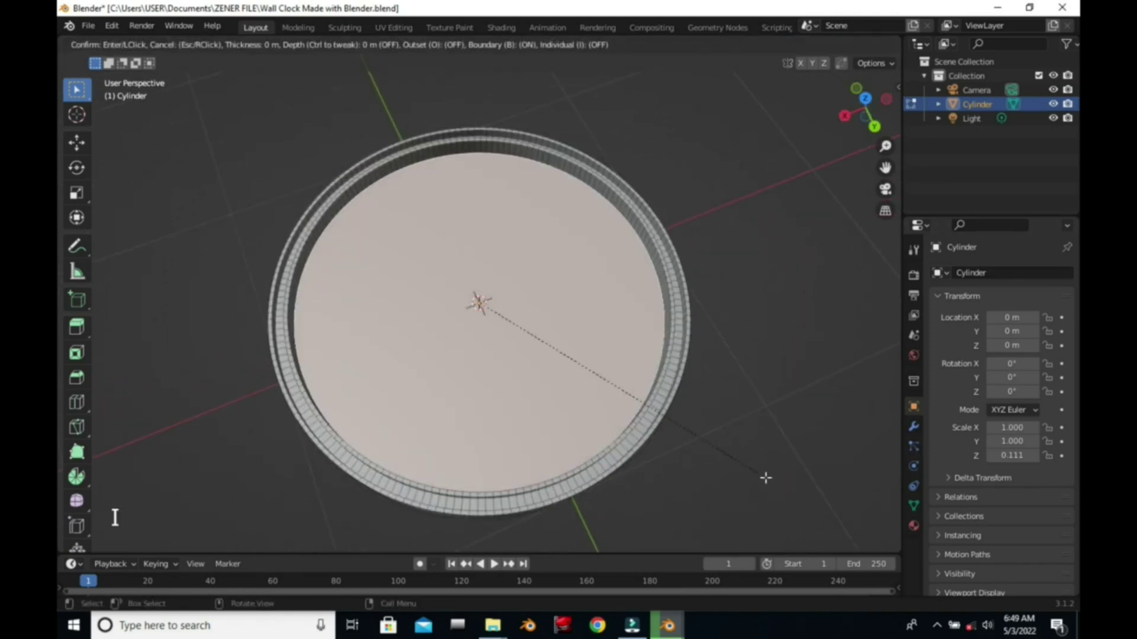
pyautogui.click(652, 392)
pyautogui.moveTo(865, 127); pyautogui.dragTo(864, 105)
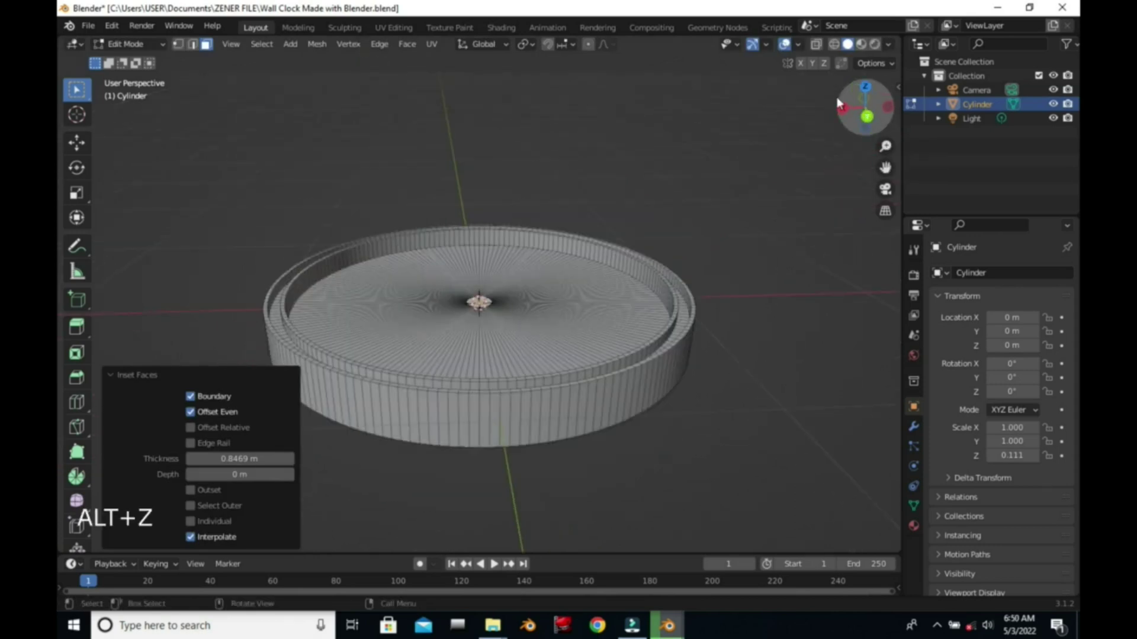
pyautogui.click(835, 44)
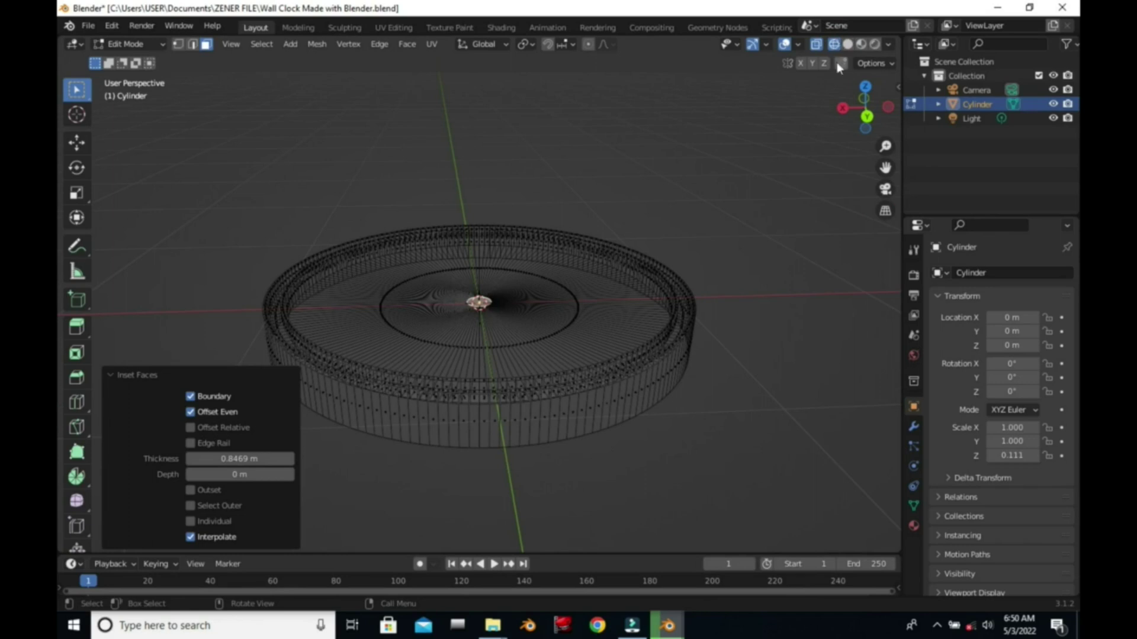
pyautogui.click(869, 117)
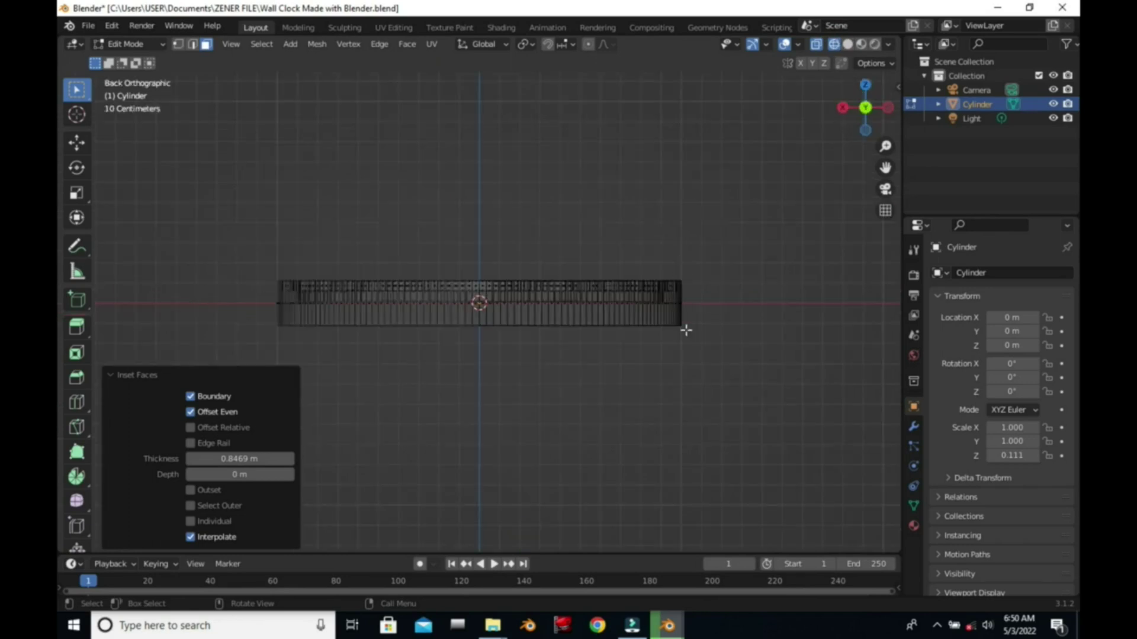
# Extrude the centre disc 0.035182 m upward into a hub and return to Solid shading
pyautogui.press('e')
pyautogui.press('z')
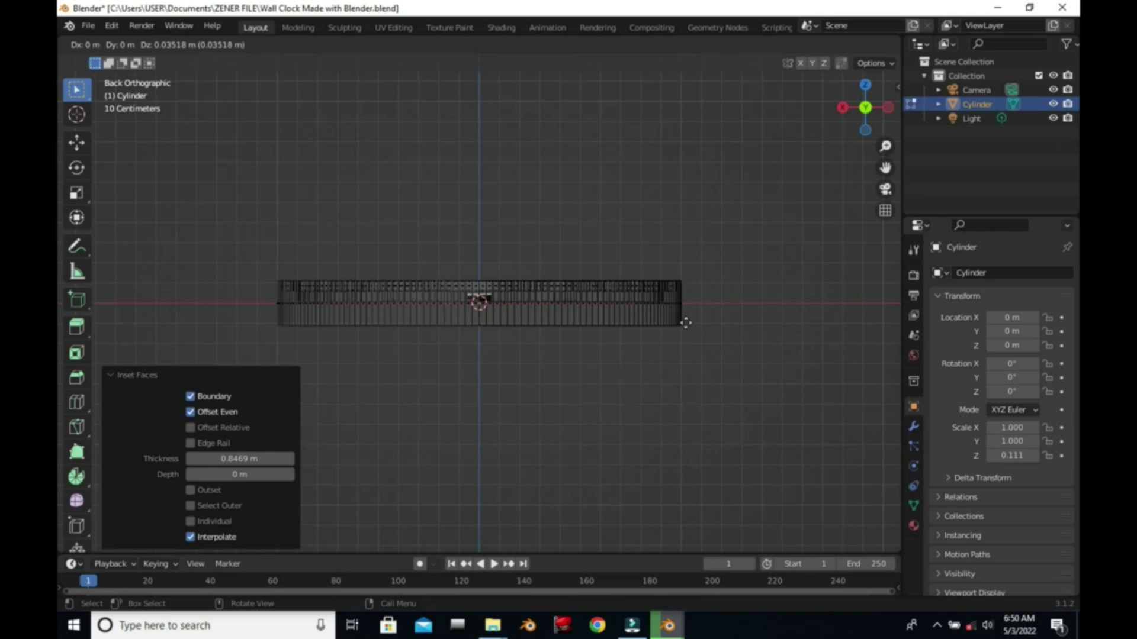
pyautogui.click(685, 324)
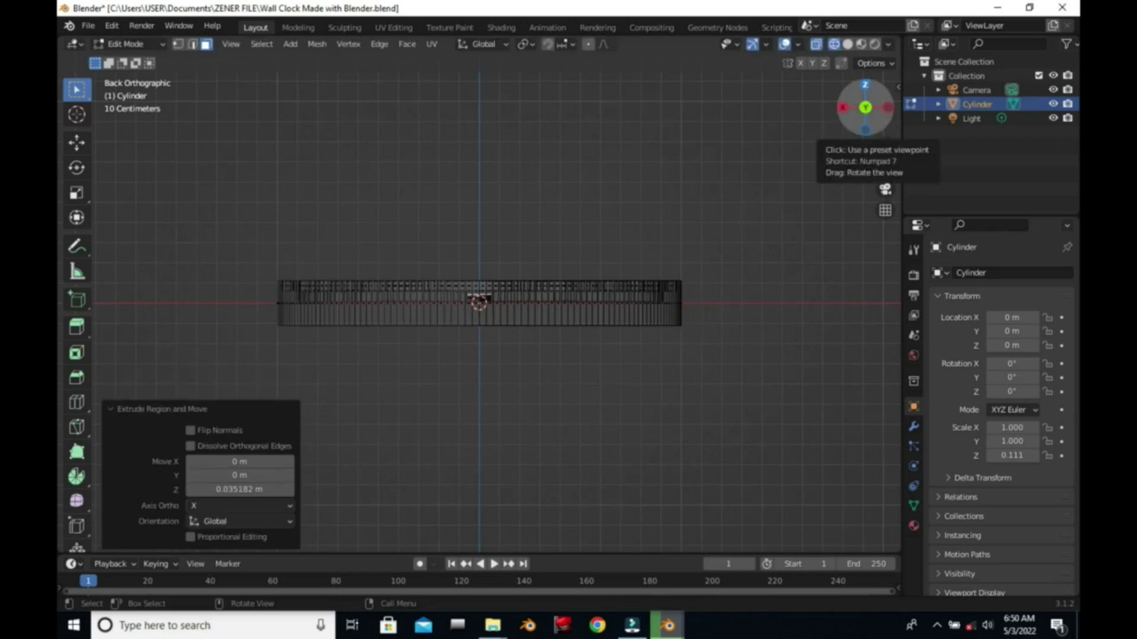
pyautogui.moveTo(867, 88); pyautogui.dragTo(865, 106)
pyautogui.hotkey('alt', 'z')
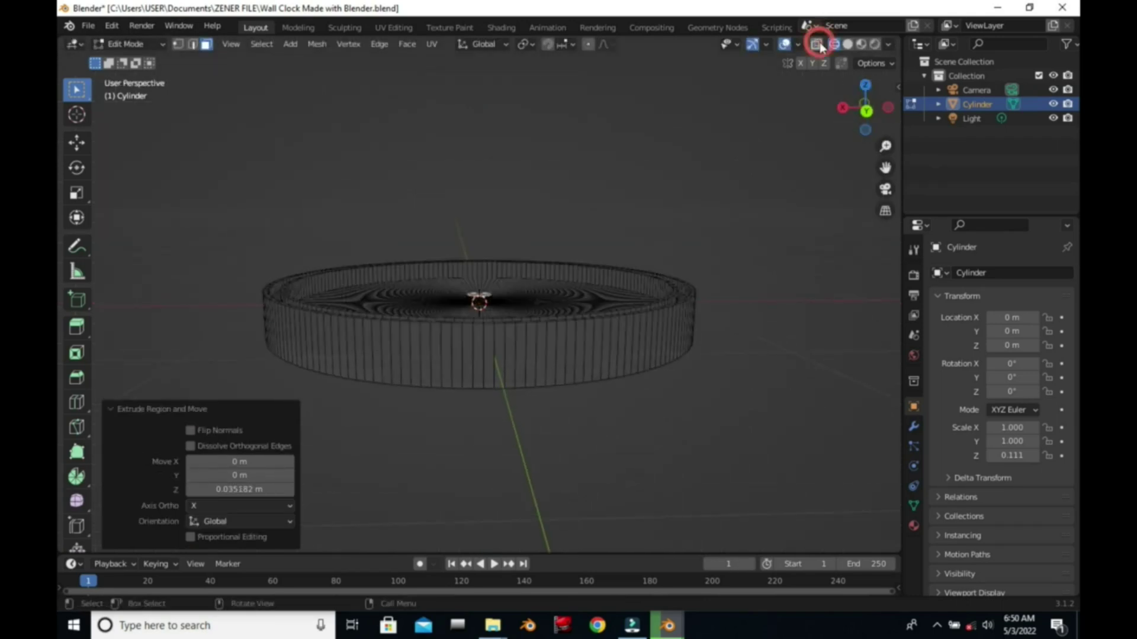
pyautogui.click(847, 45)
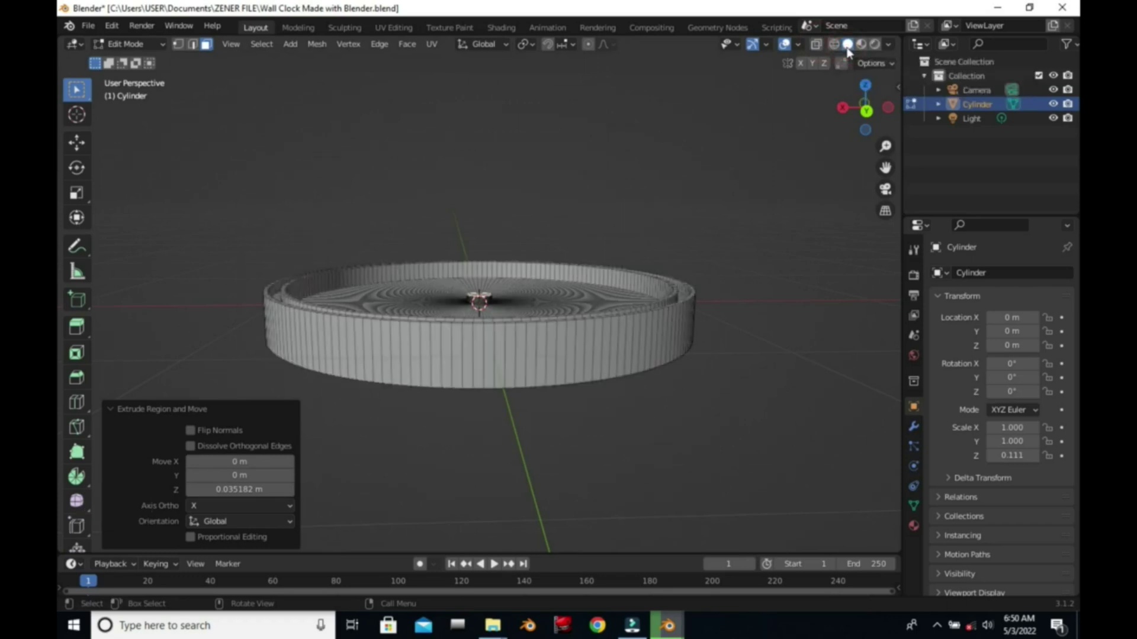
pyautogui.scroll(4, 390, 199)
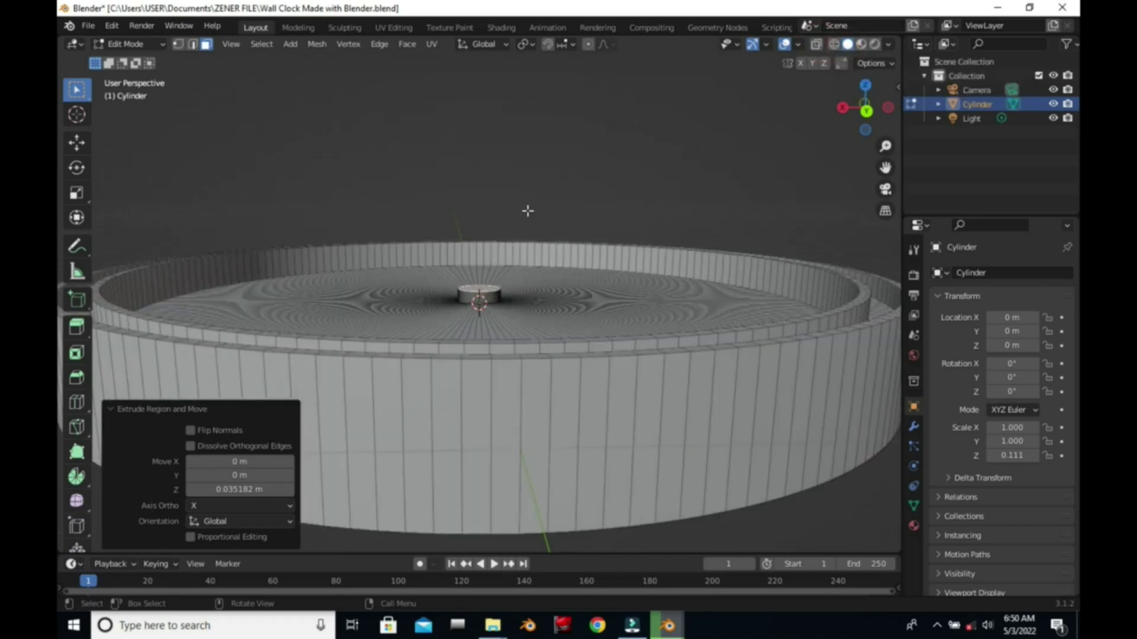
pyautogui.scroll(3, 526, 237)
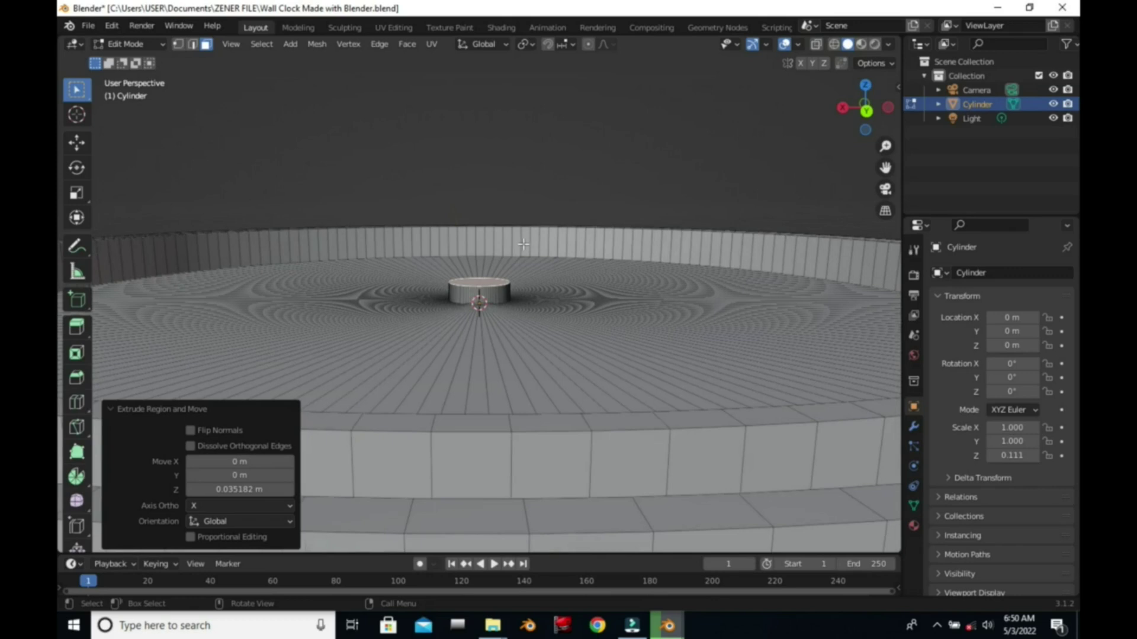
pyautogui.press('ctrl')
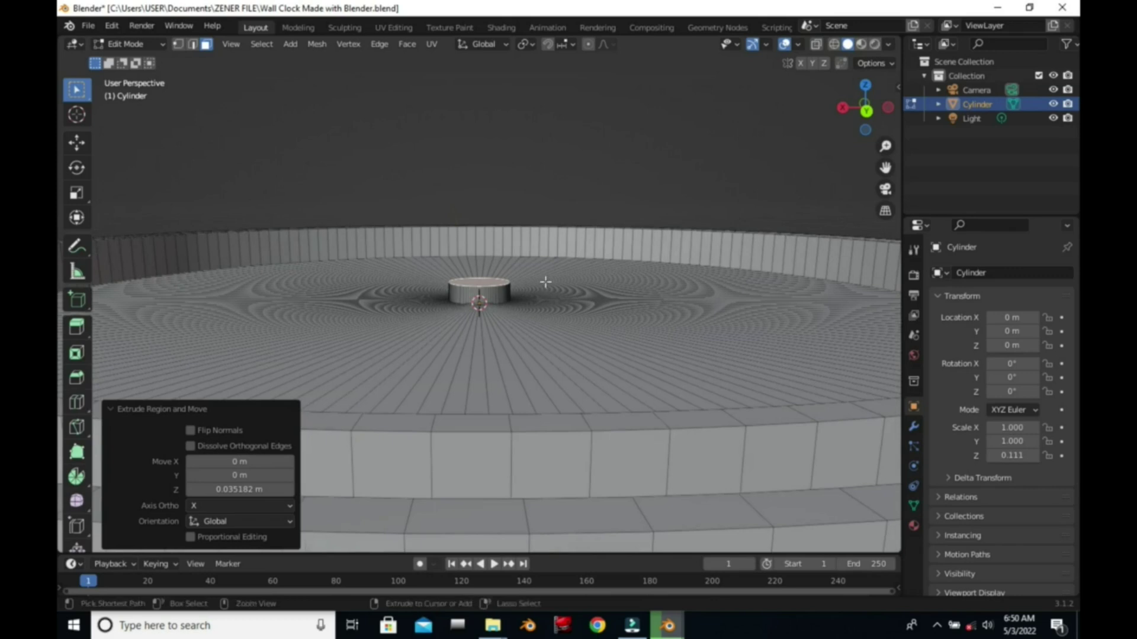
# Bevel the hub's top edge to a 0.0401 m width with one segment
pyautogui.hotkey('ctrl', 'b')
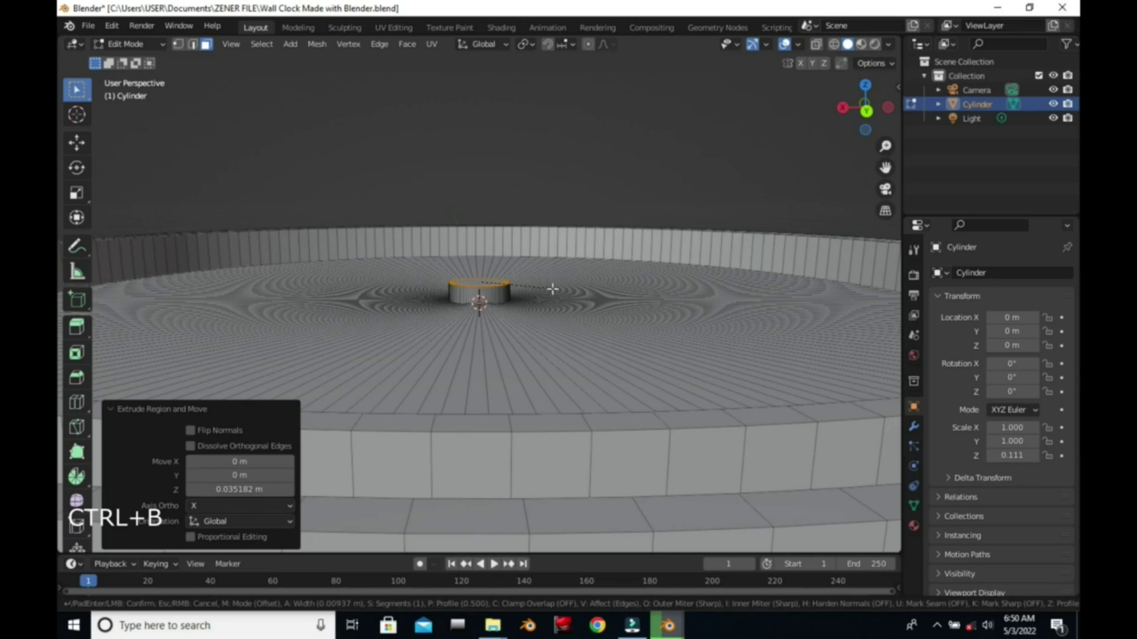
pyautogui.press('z')
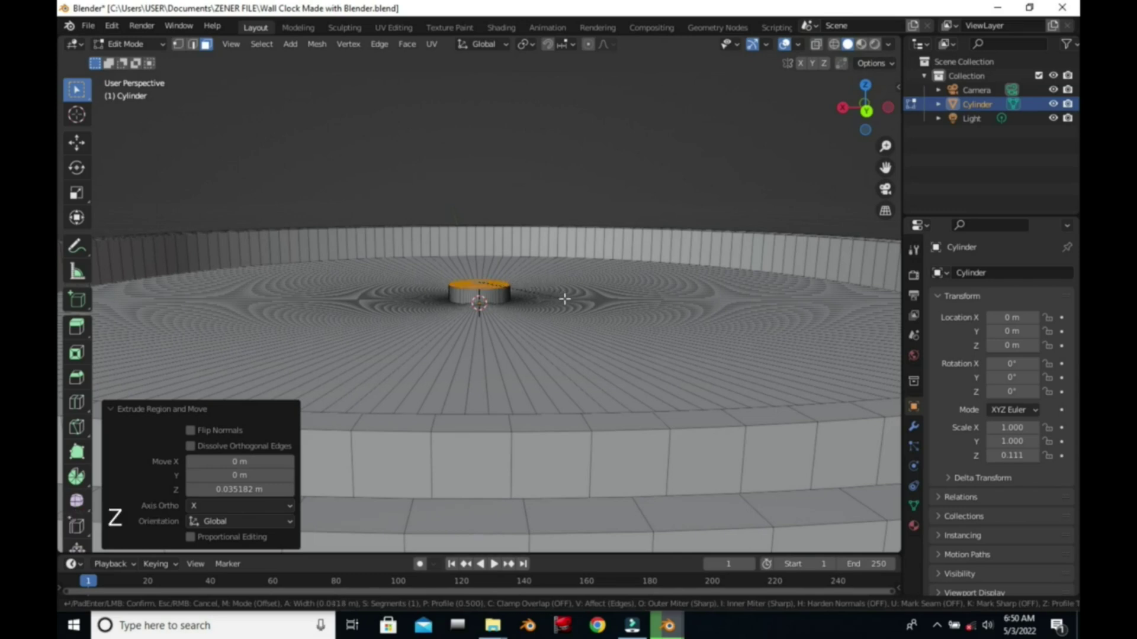
pyautogui.click(563, 298)
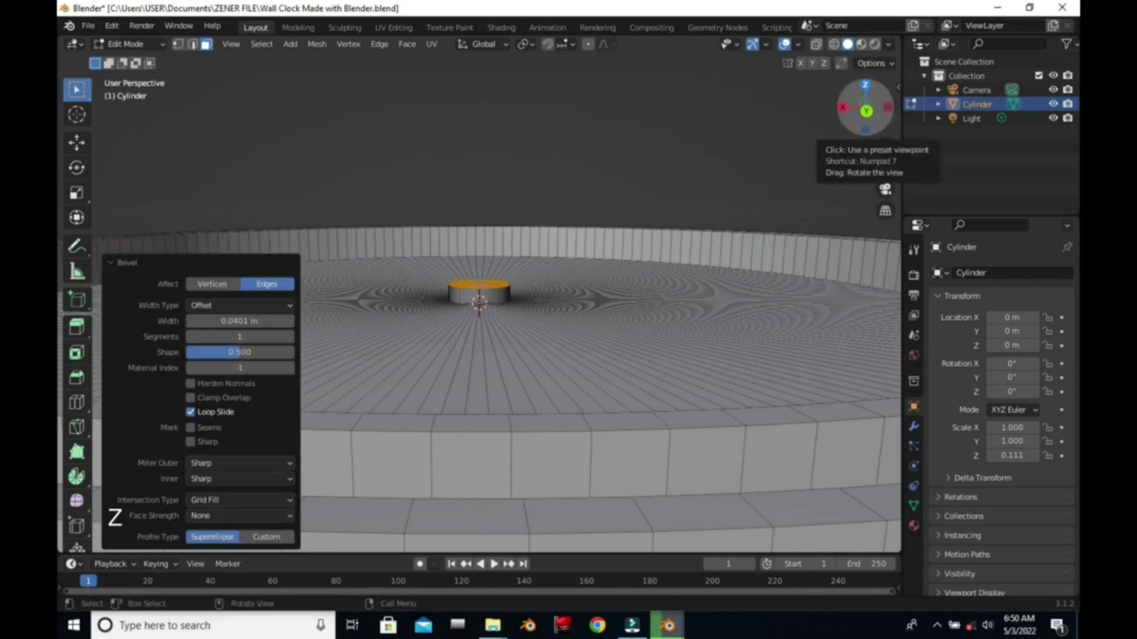
pyautogui.moveTo(865, 95); pyautogui.dragTo(446, 145)
pyautogui.scroll(2, 445, 145)
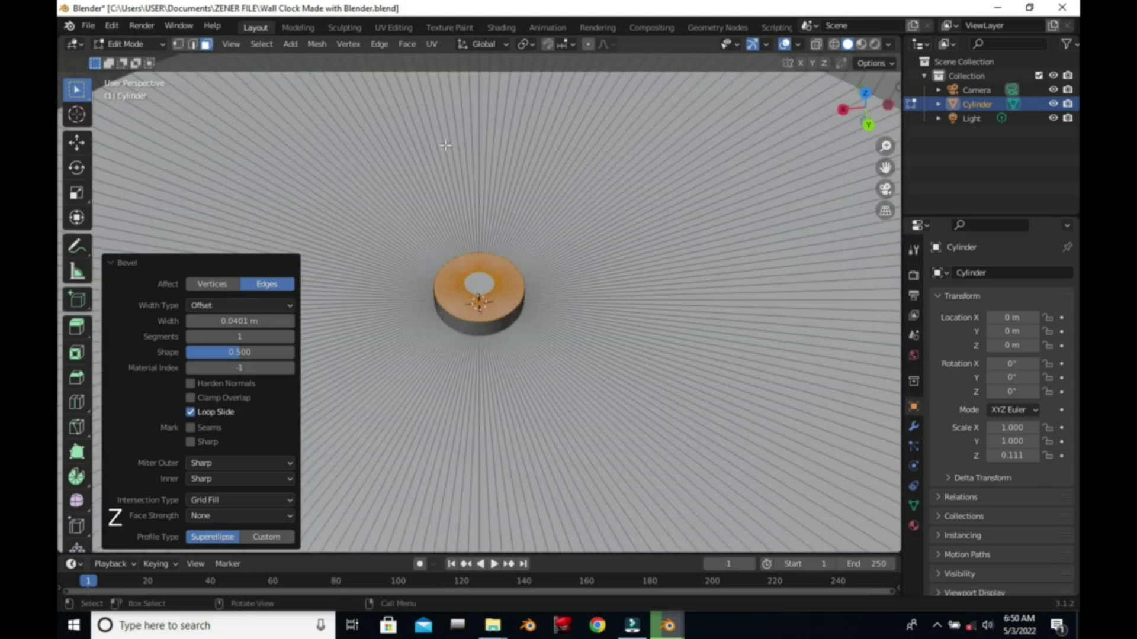
pyautogui.scroll(-2, 445, 145)
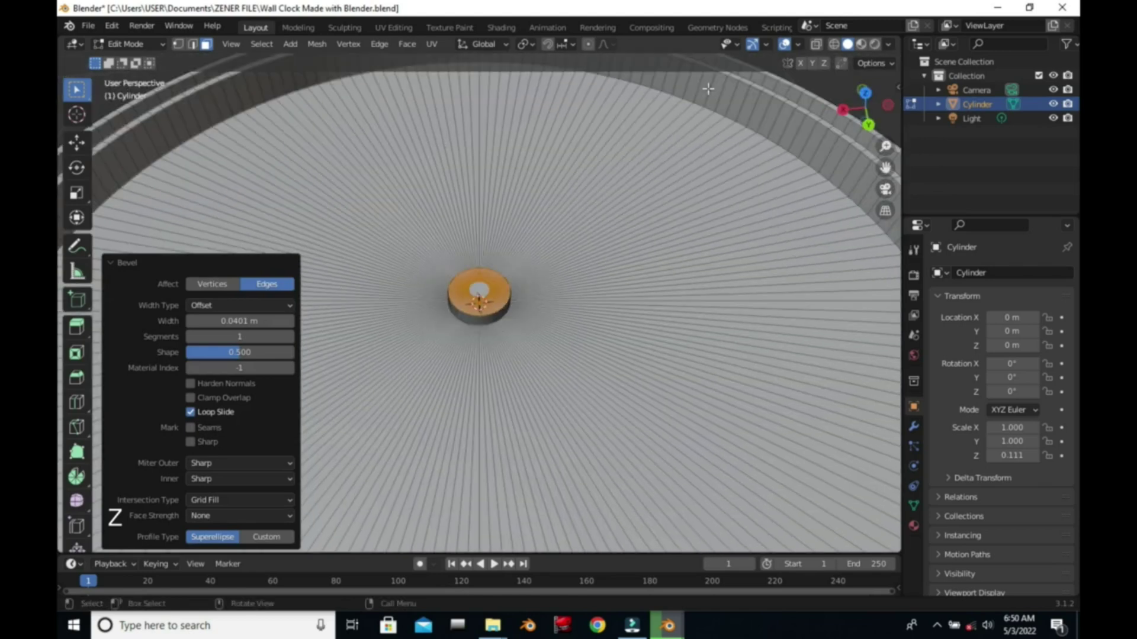
# Switch to Top orthographic view, save the file and turn on X-ray
pyautogui.click(866, 95)
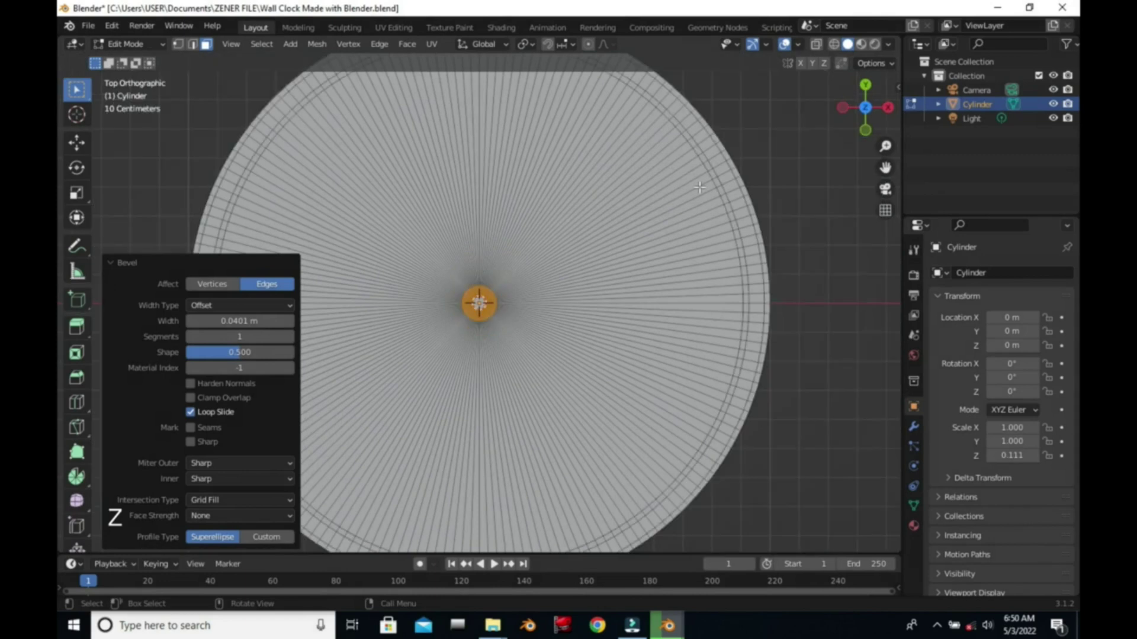
pyautogui.scroll(-1, 699, 188)
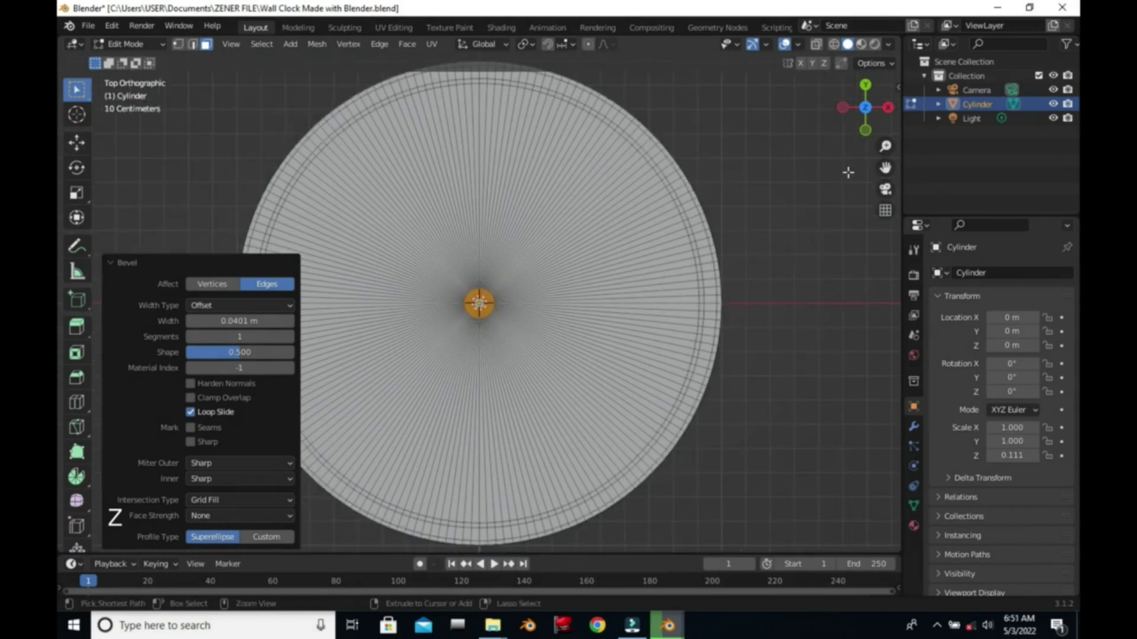
pyautogui.hotkey('ctrl', 's')
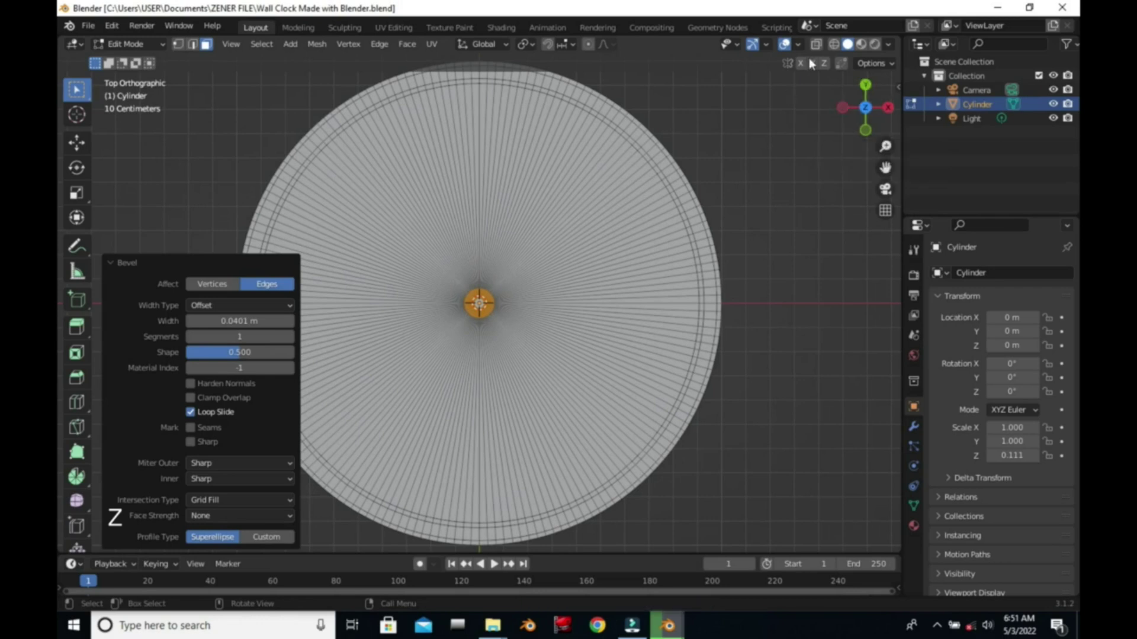
pyautogui.hotkey('alt', 'z')
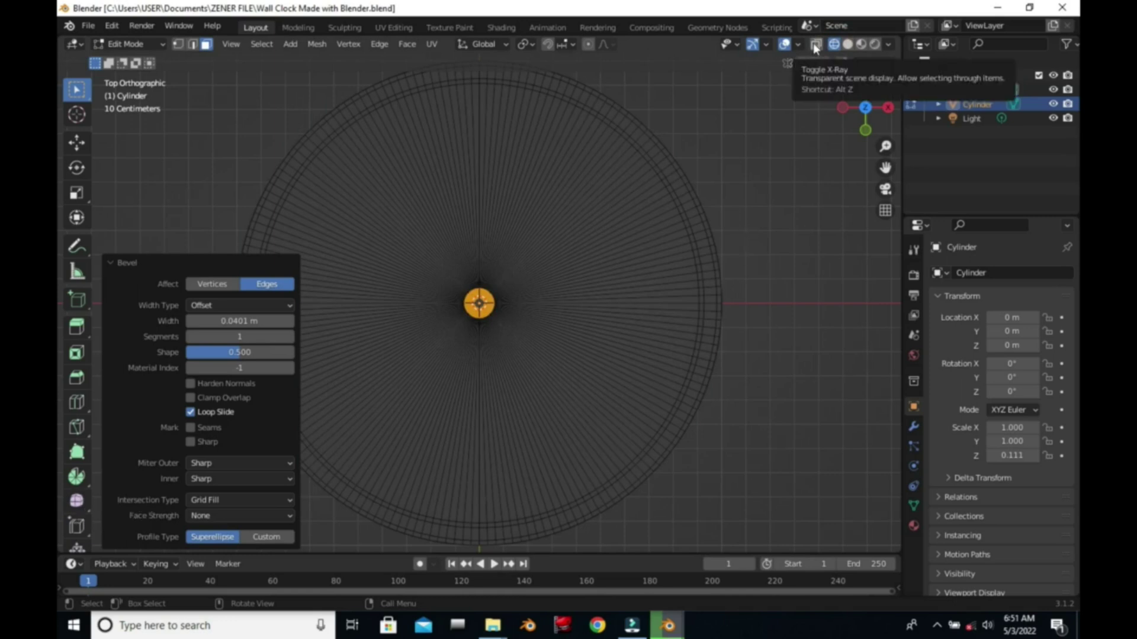
pyautogui.click(811, 292)
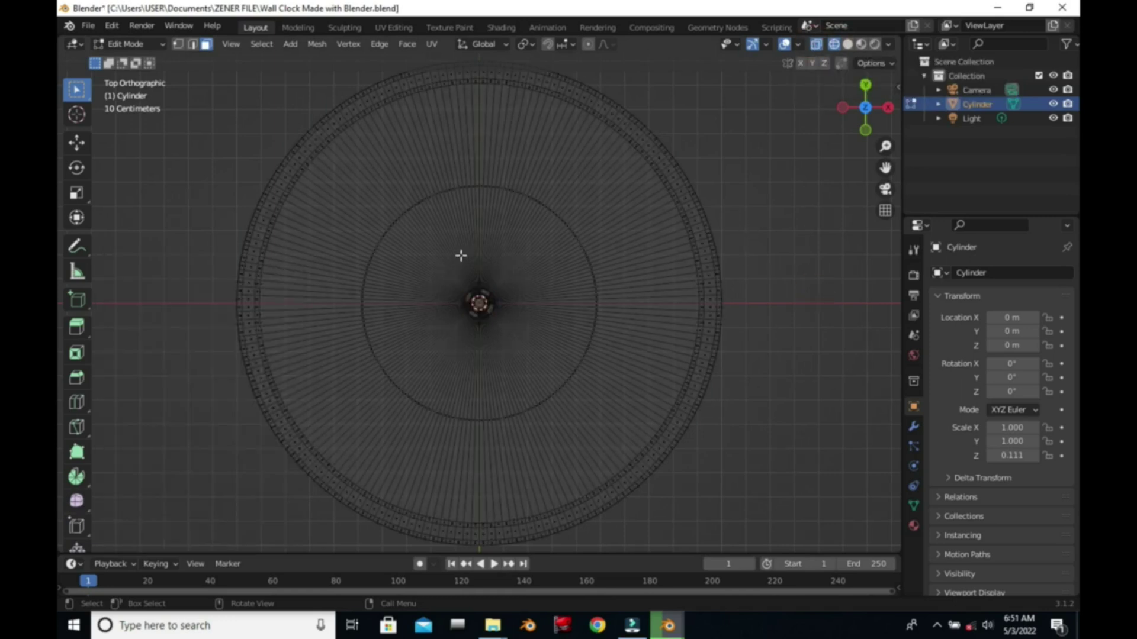
# Return to Object Mode, deselect the cylinder and add a plane mesh
pyautogui.click(290, 44)
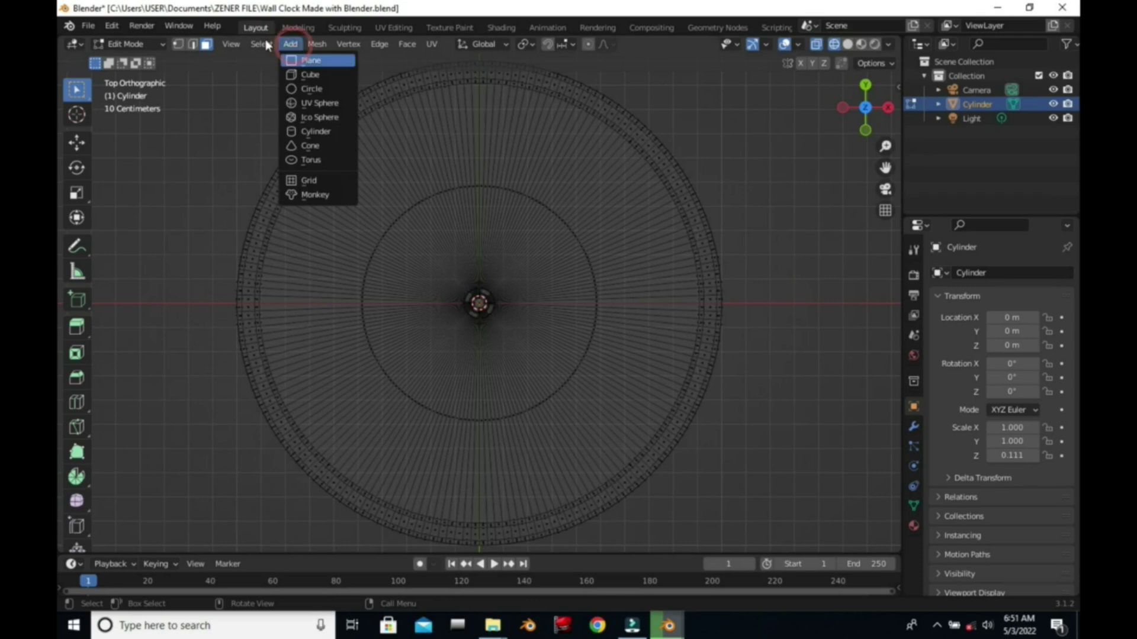
pyautogui.click(108, 45)
pyautogui.click(122, 57)
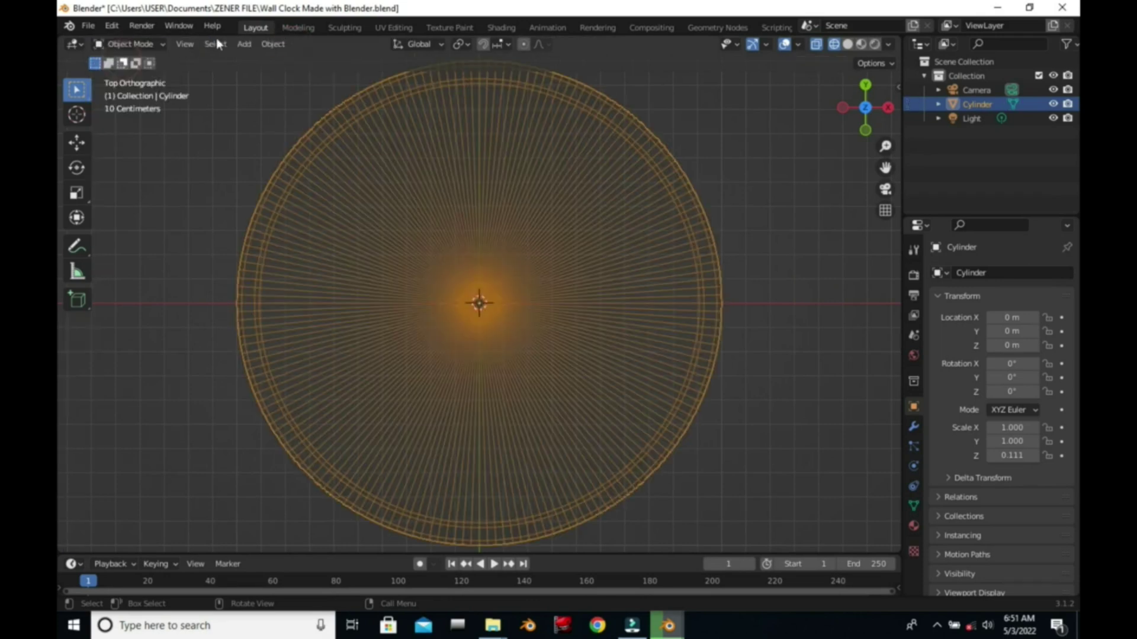
pyautogui.click(216, 90)
pyautogui.click(244, 44)
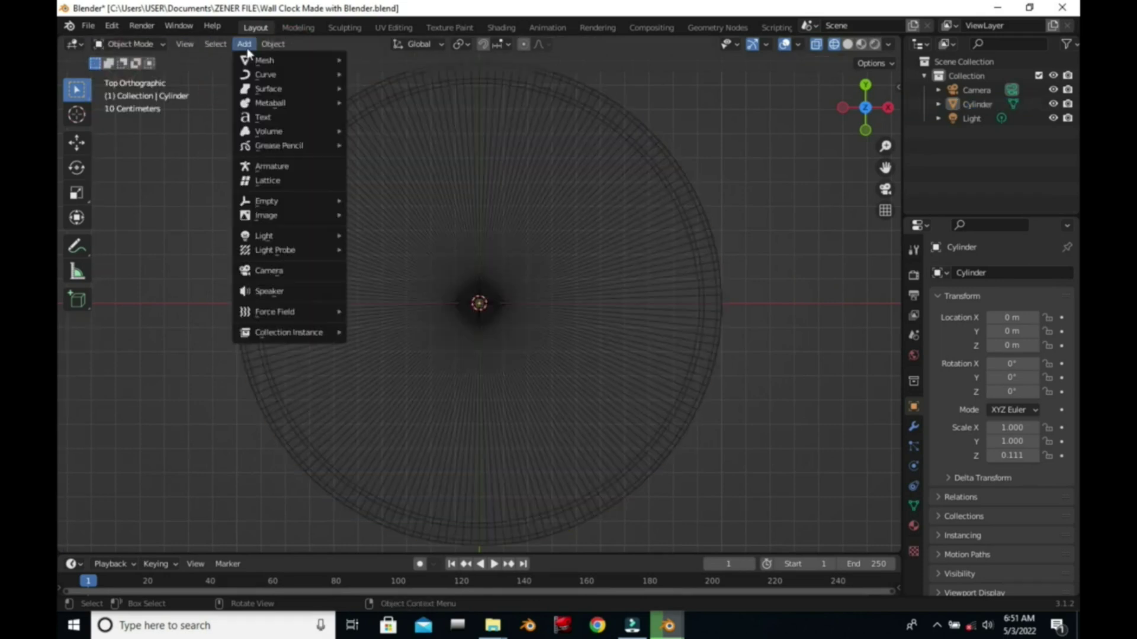
pyautogui.moveTo(259, 64)
pyautogui.click(373, 60)
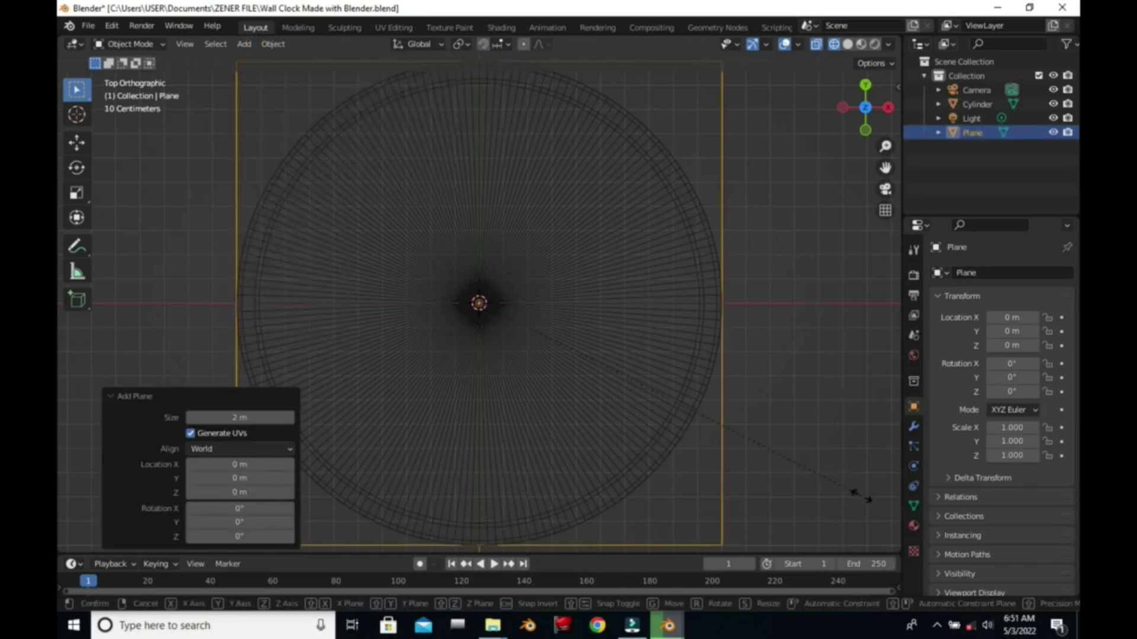
# Shrink the plane to a uniform 0.061 scale at the clock's centre
pyautogui.press('s')
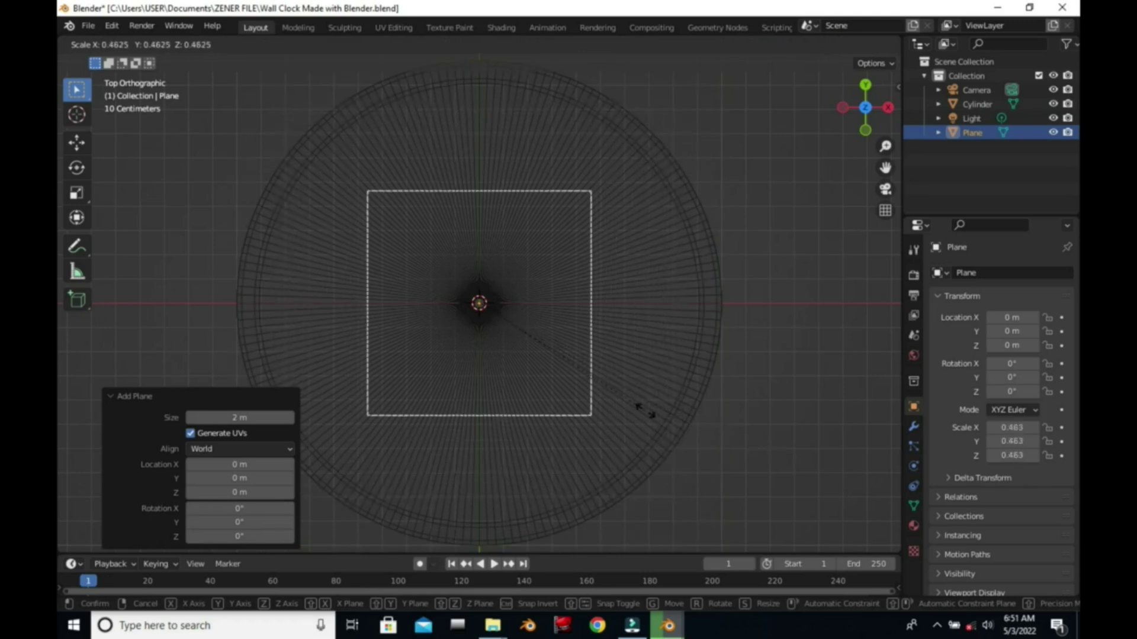
pyautogui.click(642, 403)
pyautogui.press('s')
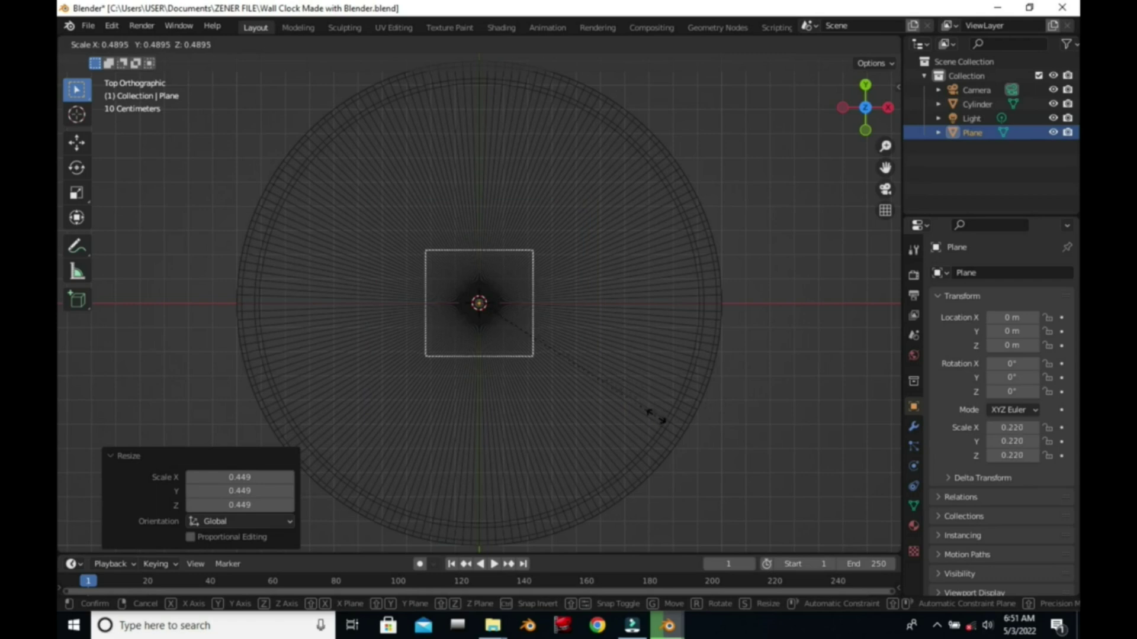
pyautogui.click(589, 372)
pyautogui.press('s')
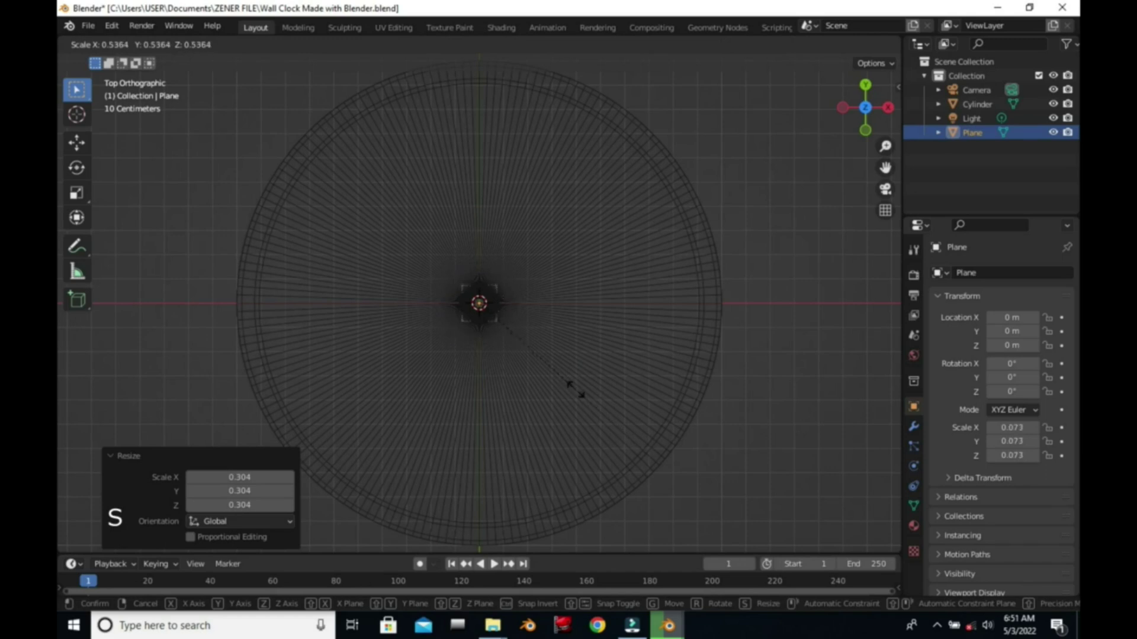
pyautogui.click(711, 253)
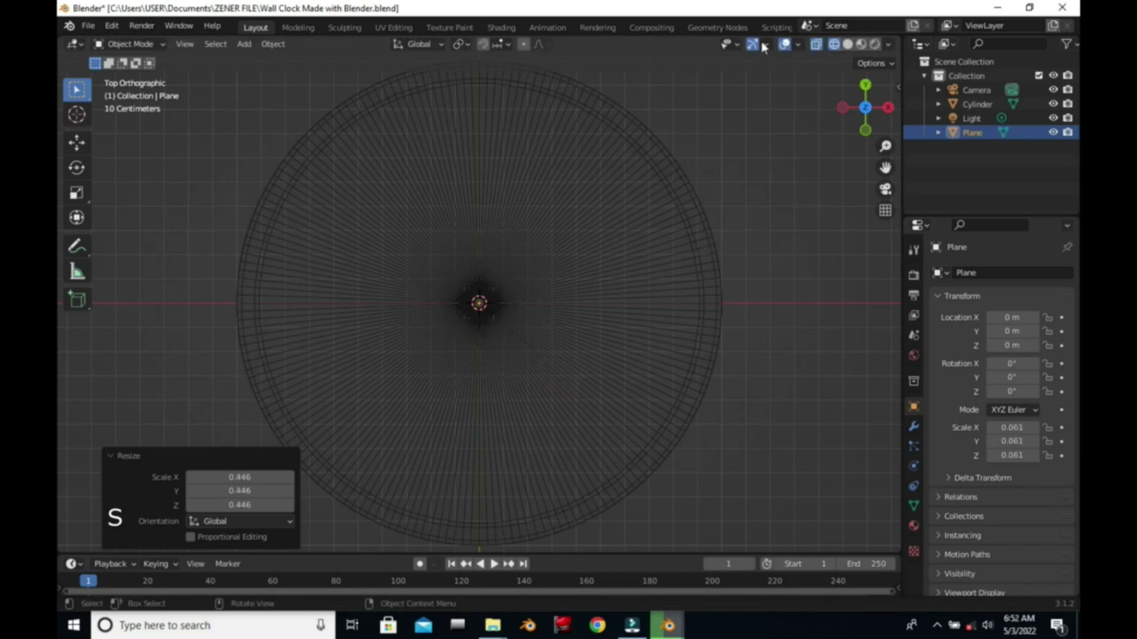
# Switch the viewport to Solid shading, toggle X-ray on and off, then return to Wireframe
pyautogui.click(846, 45)
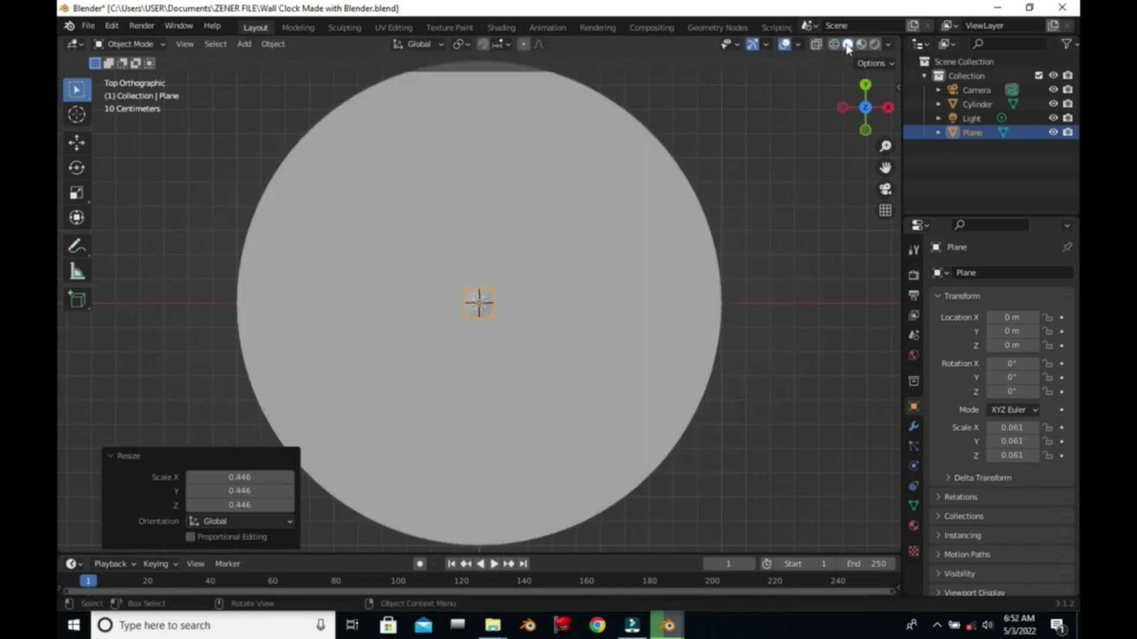
pyautogui.hotkey('alt', 'z')
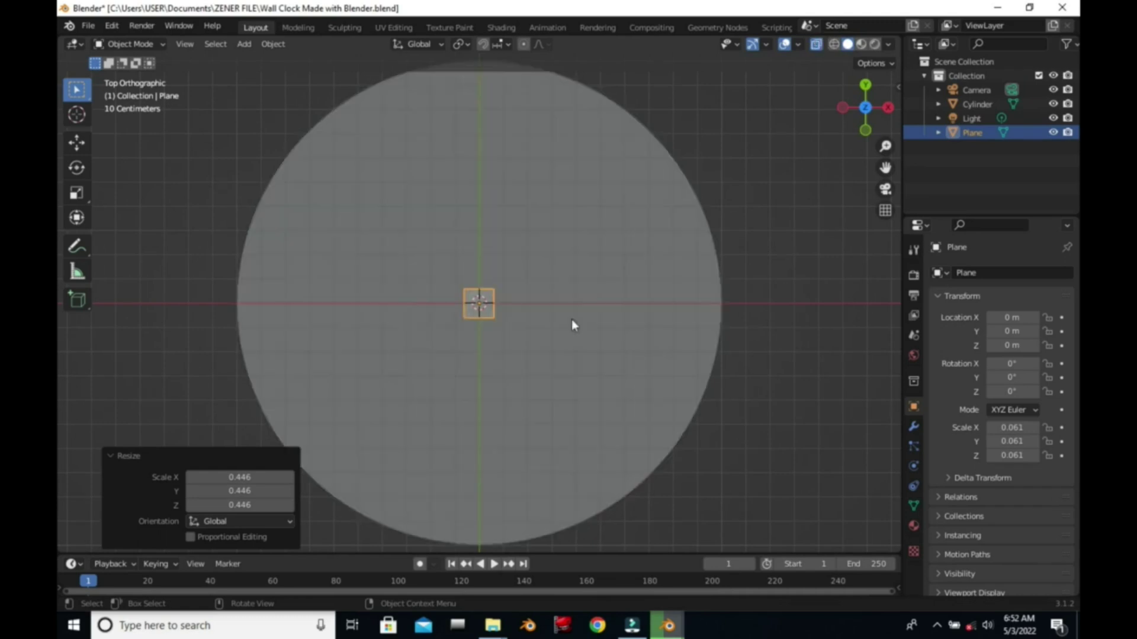
pyautogui.click(816, 44)
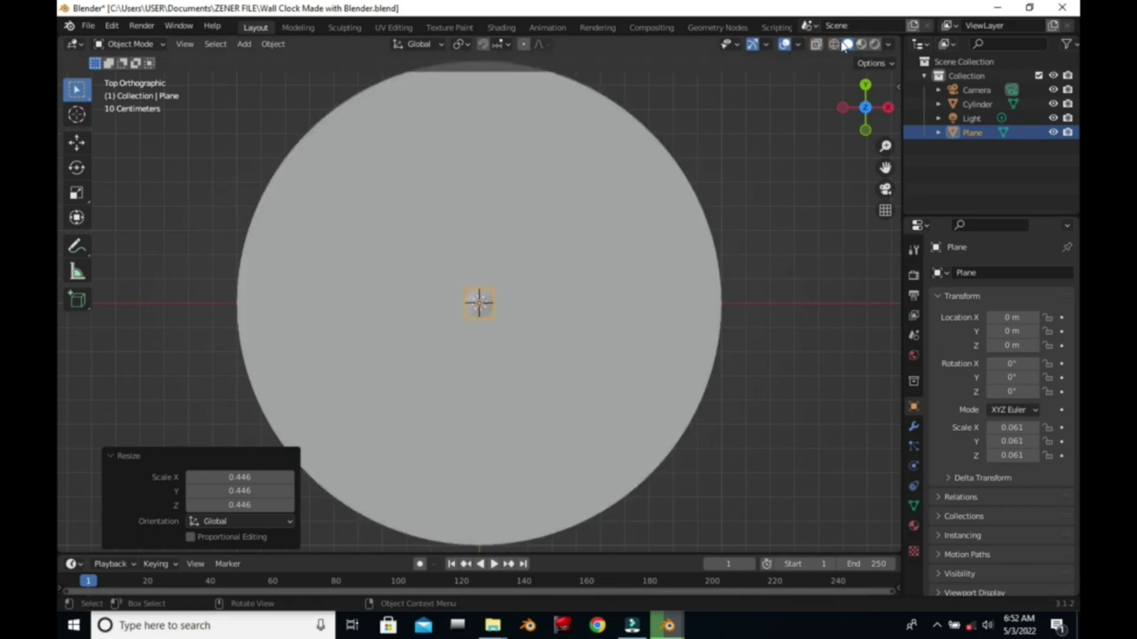
pyautogui.click(834, 45)
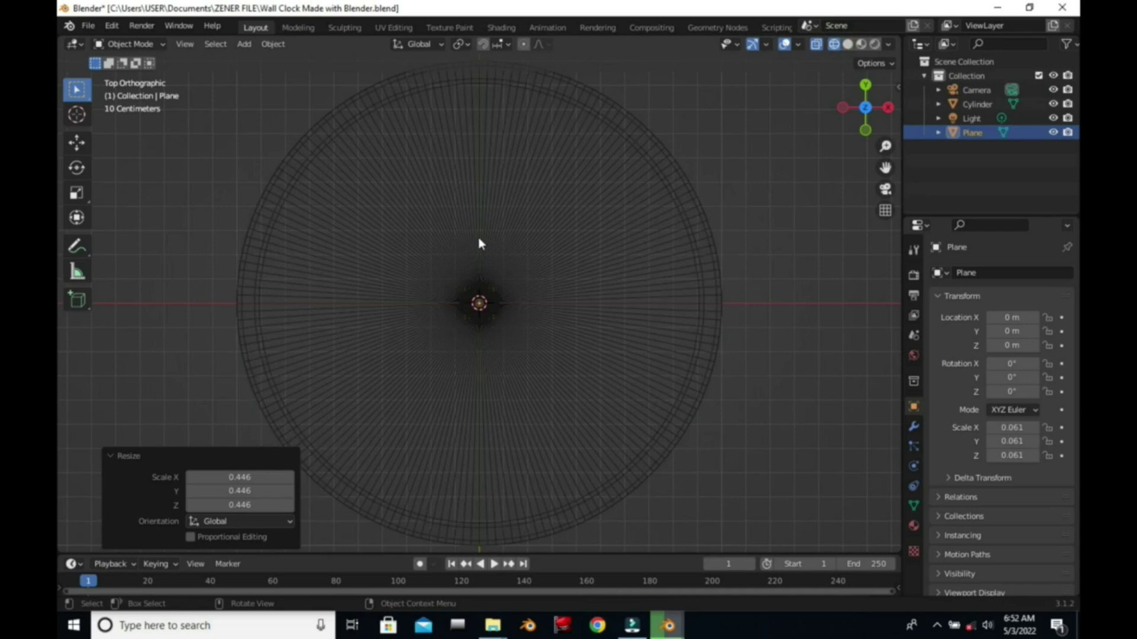
# Shrink the plane, narrow it on X to 0.027 (Y and Z 0.040), and enter Edit Mode
pyautogui.scroll(3, 480, 243)
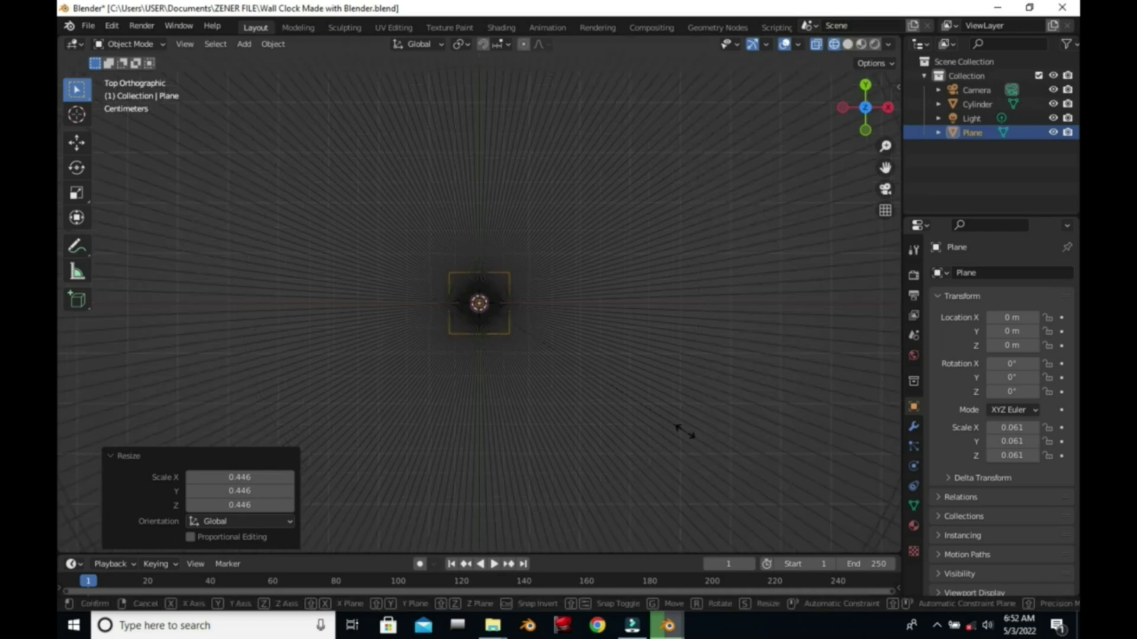
pyautogui.press('s')
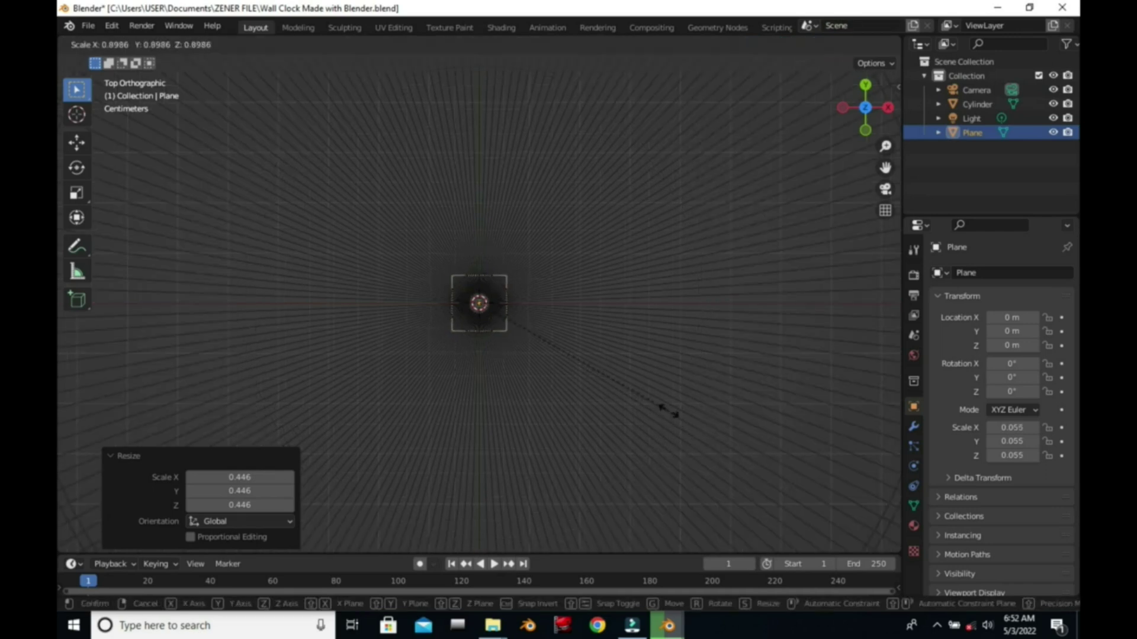
pyautogui.click(625, 375)
pyautogui.press('s')
pyautogui.press('x')
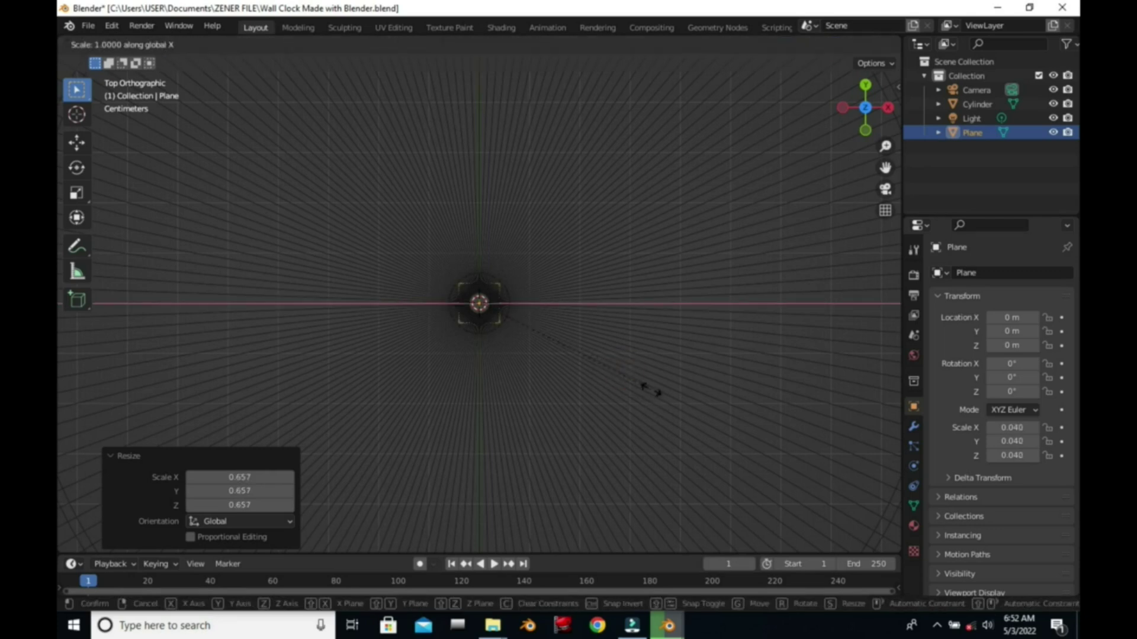
pyautogui.click(600, 360)
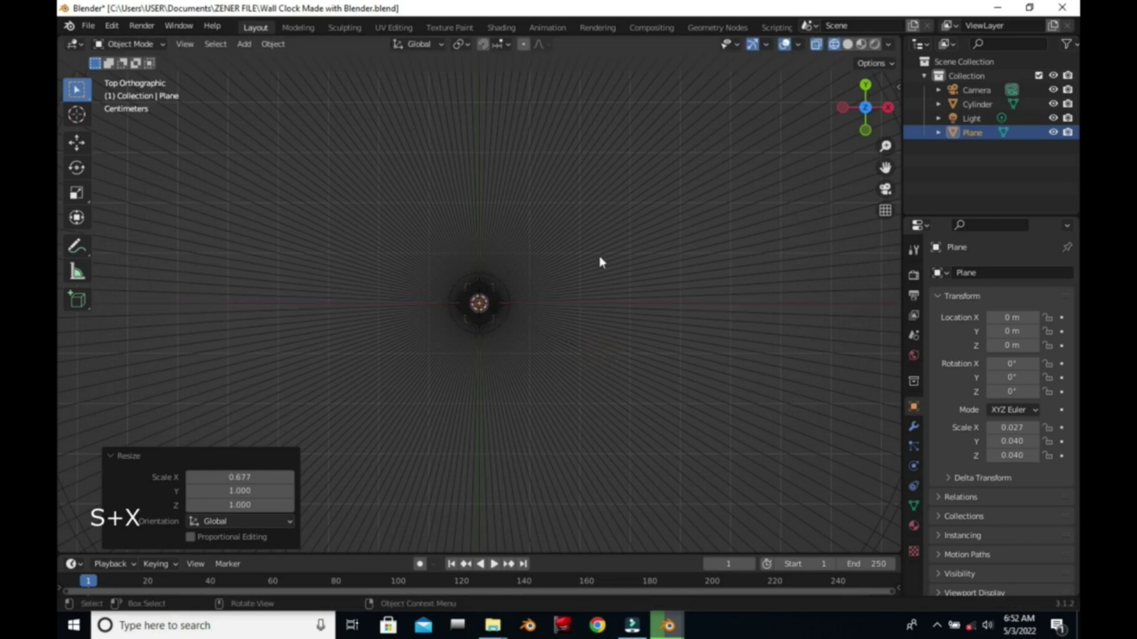
pyautogui.press('Tab')
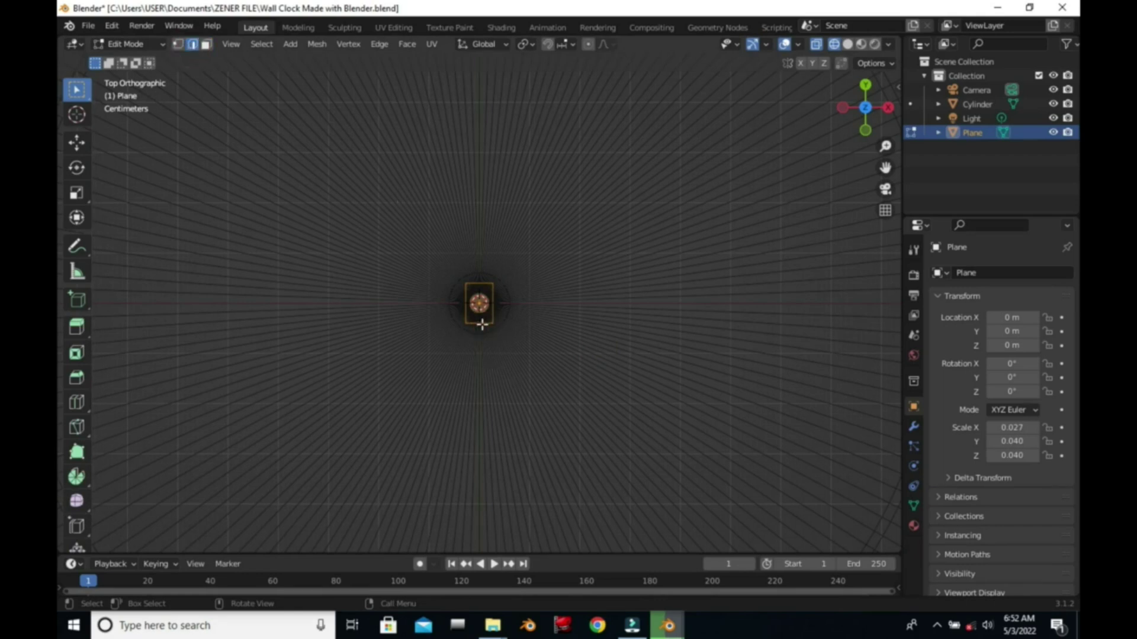
# Undo a mistaken downward move, then extrude the plane's top edge 0.81211 m up Y toward the rim
pyautogui.scroll(-1, 481, 325)
pyautogui.scroll(-1, 521, 379)
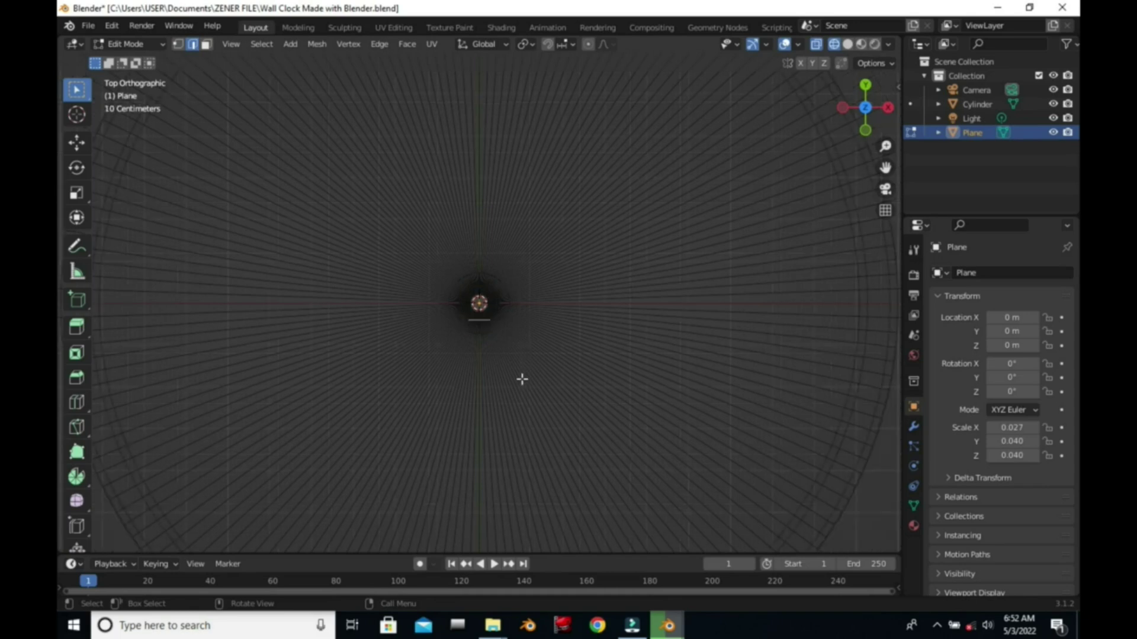
pyautogui.press('g')
pyautogui.press('y')
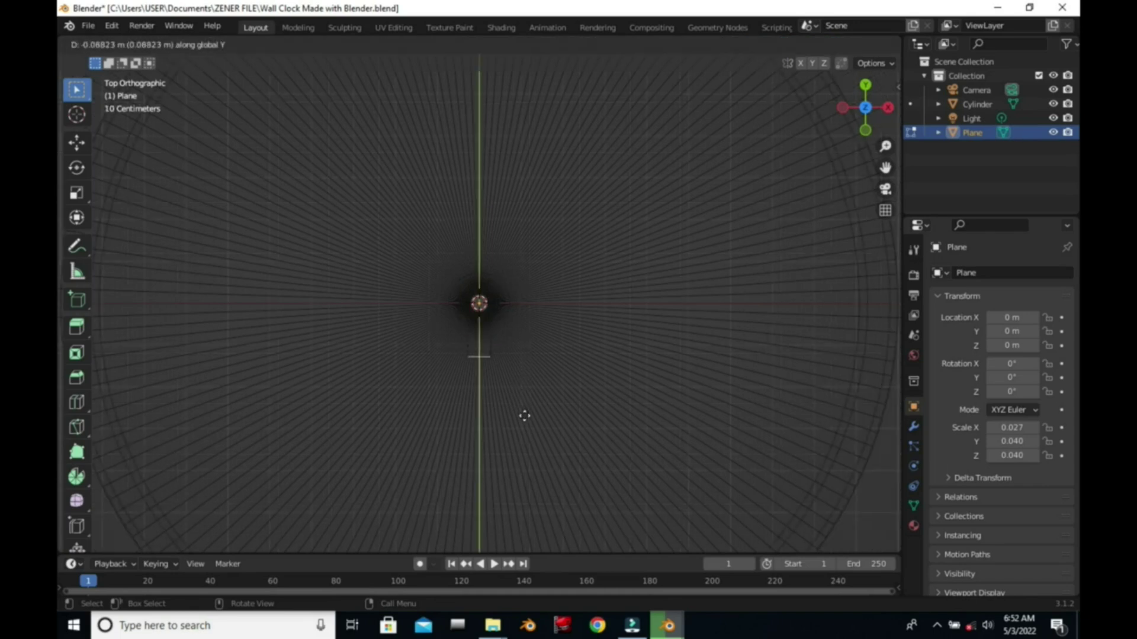
pyautogui.click(533, 429)
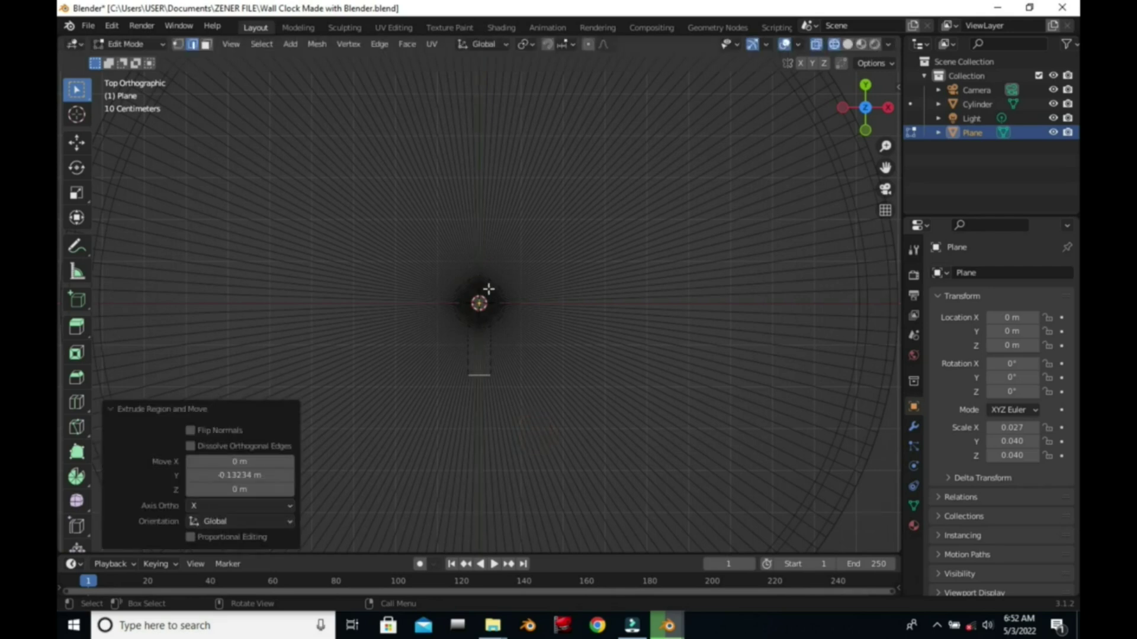
pyautogui.hotkey('ctrl', 'z')
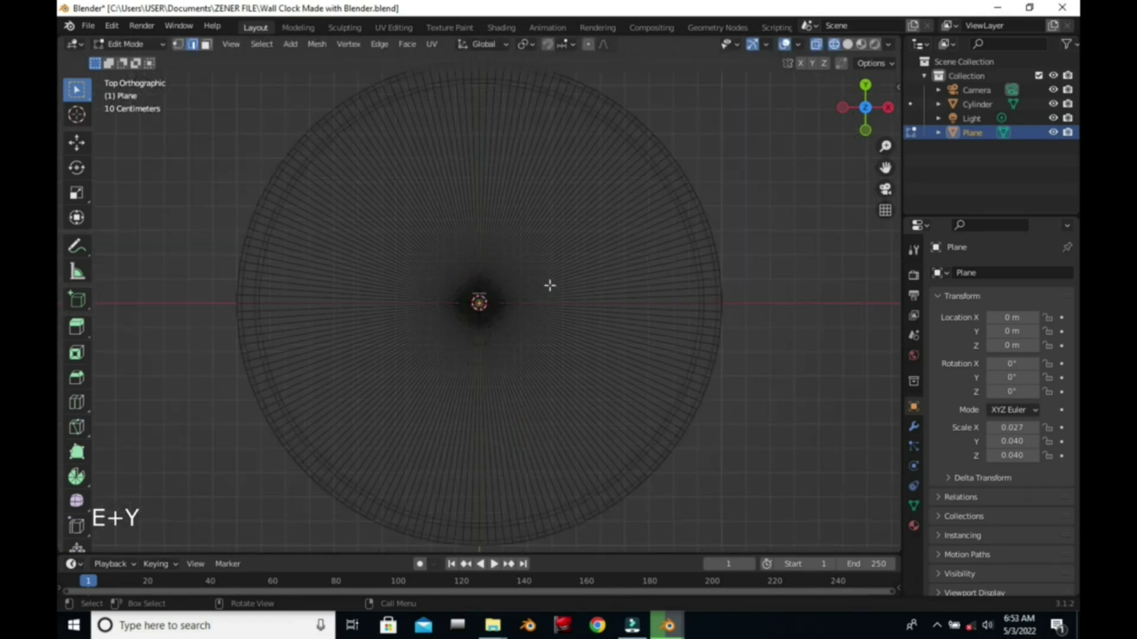
pyautogui.press('e')
pyautogui.press('y')
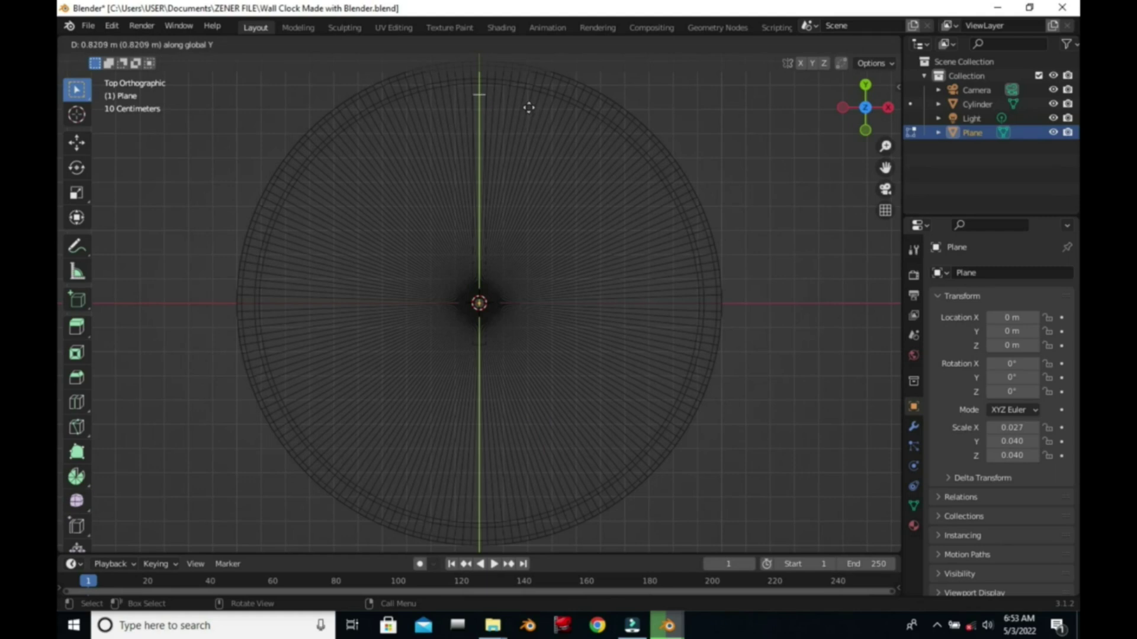
pyautogui.click(528, 109)
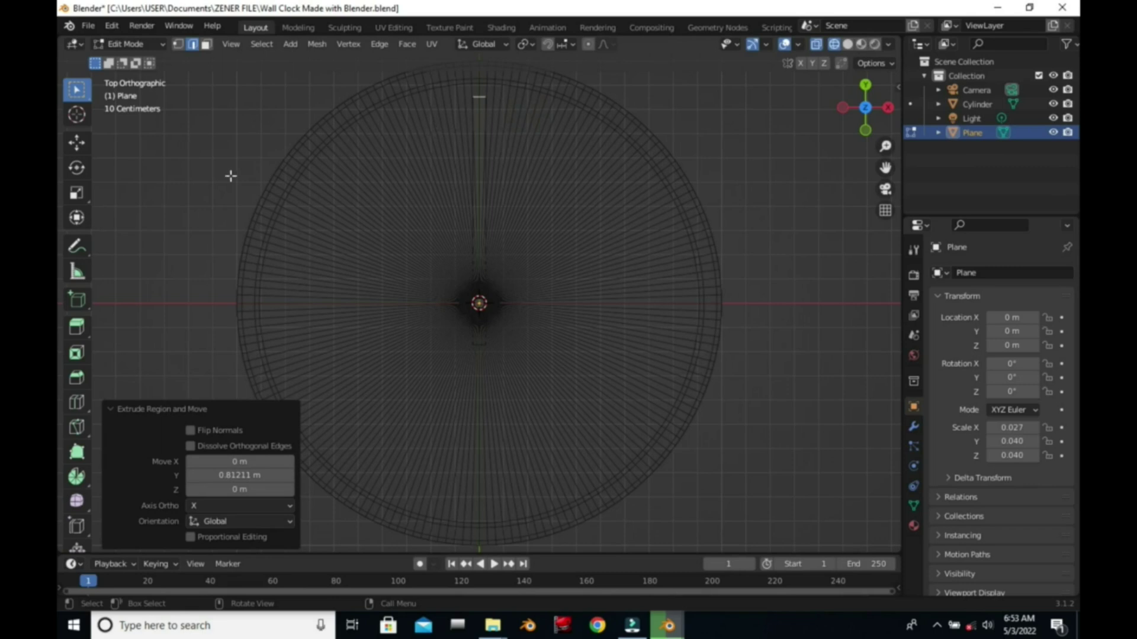
# Return to Object Mode and make two in-place duplicates of the clock hand
pyautogui.click(159, 42)
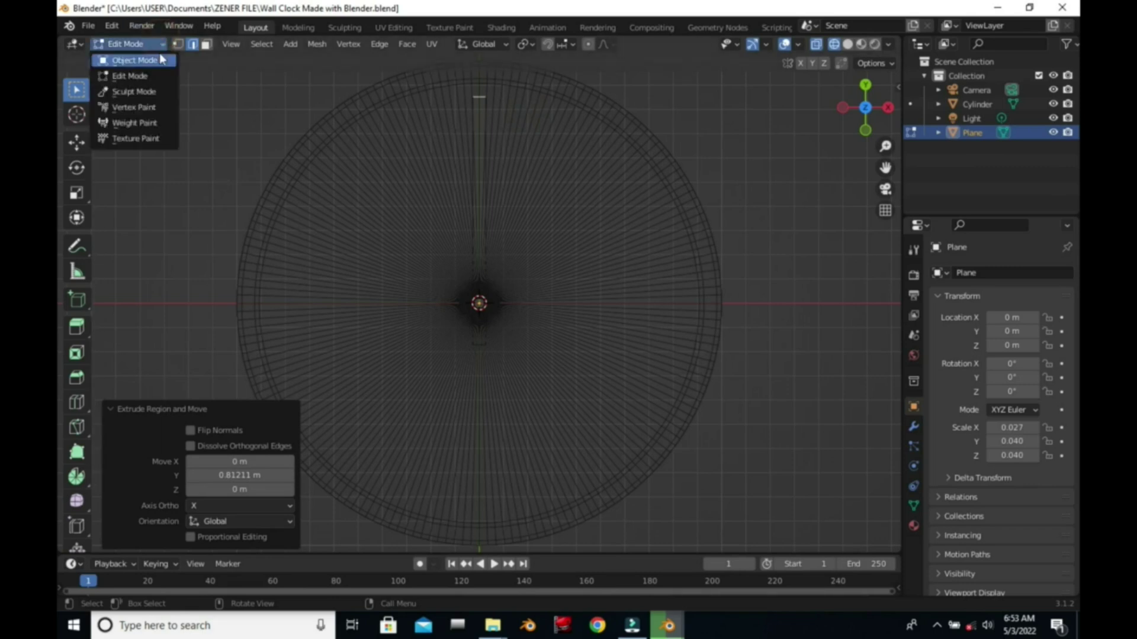
pyautogui.click(159, 54)
pyautogui.hotkey('shift', 'd')
pyautogui.hotkey('shift', 'd')
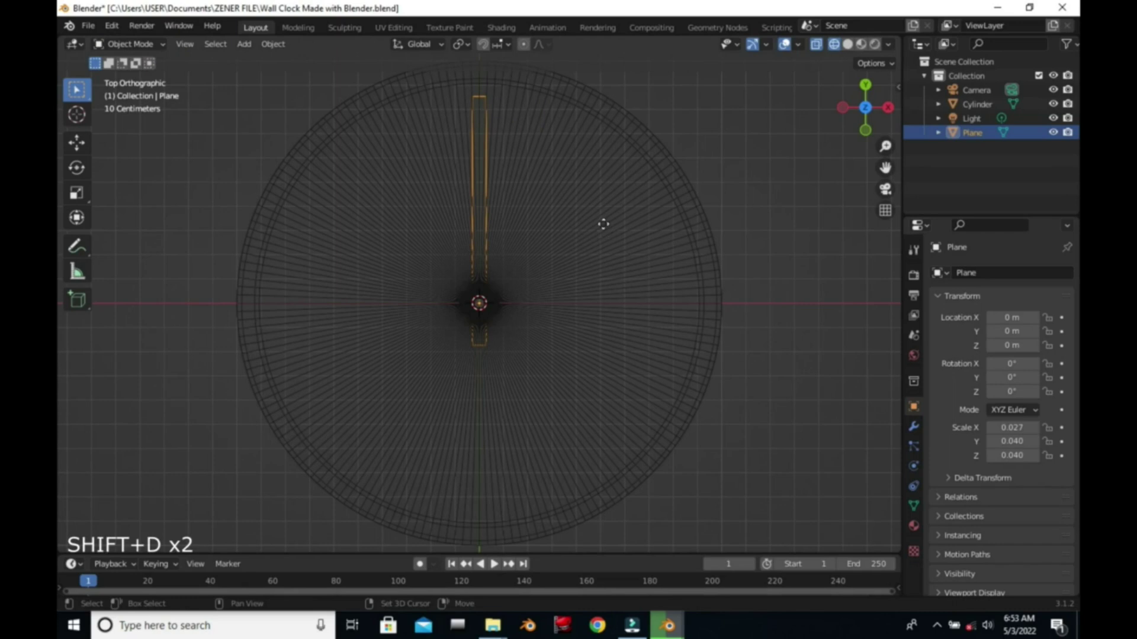
pyautogui.rightClick(604, 226)
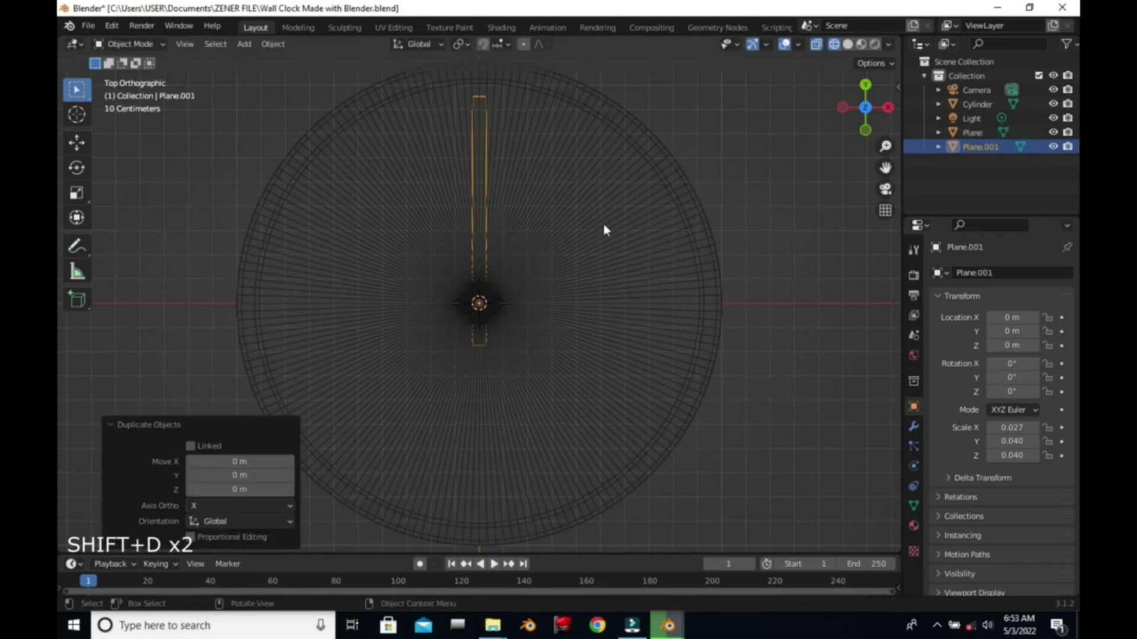
pyautogui.hotkey('shift', 'd')
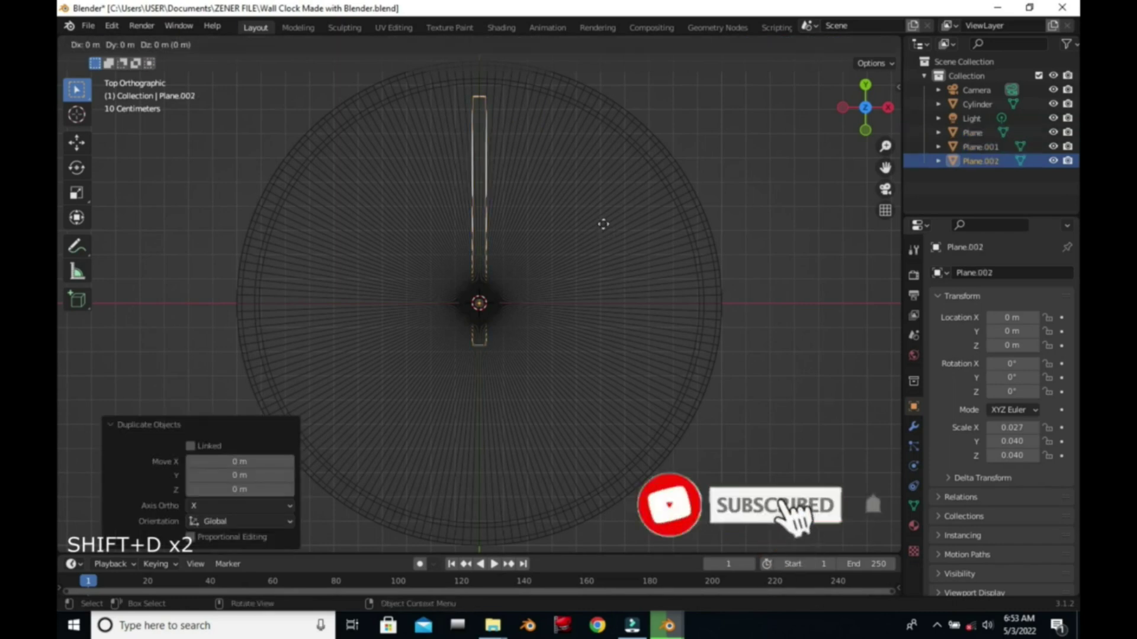
pyautogui.rightClick(604, 229)
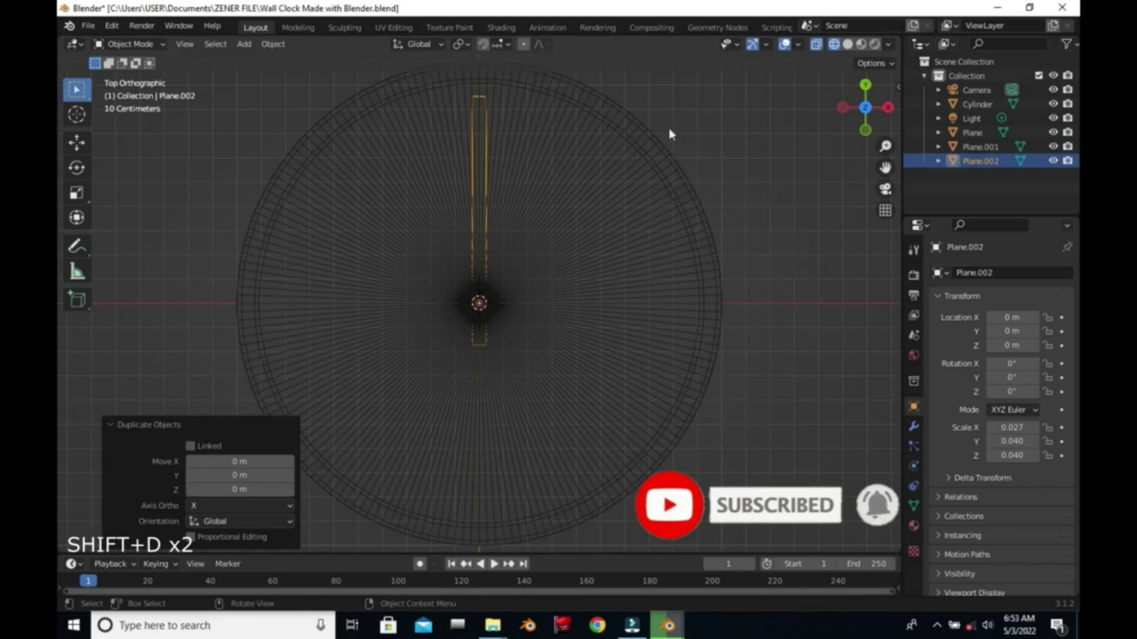
# Rename the original Plane object to 'seconds'
pyautogui.click(977, 133)
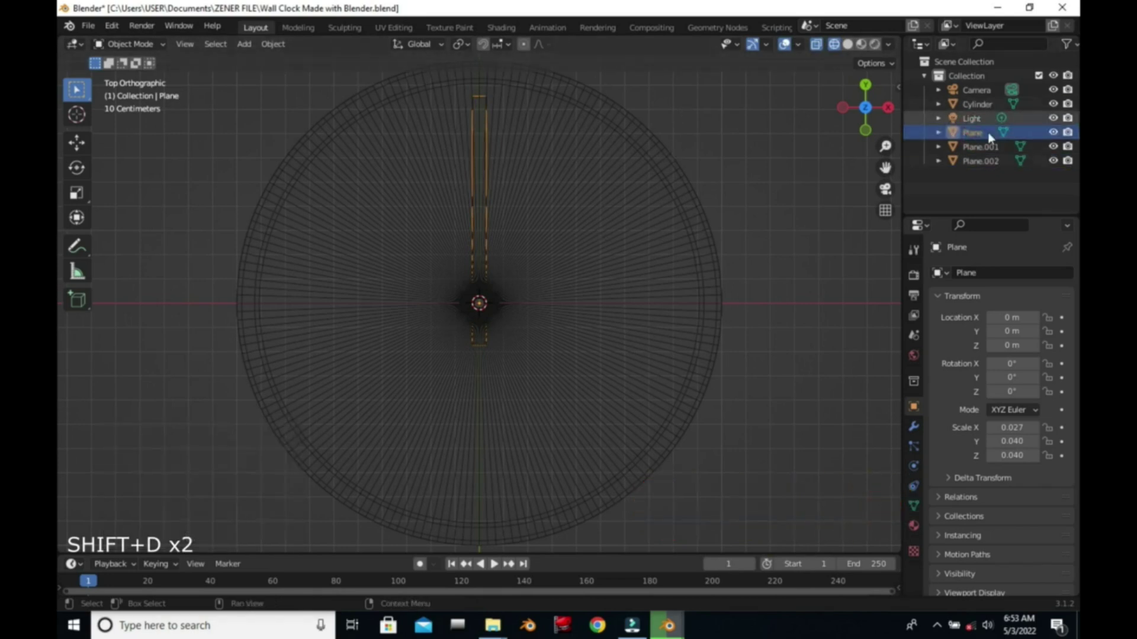
pyautogui.doubleClick(988, 133)
pyautogui.press('BackSpace')
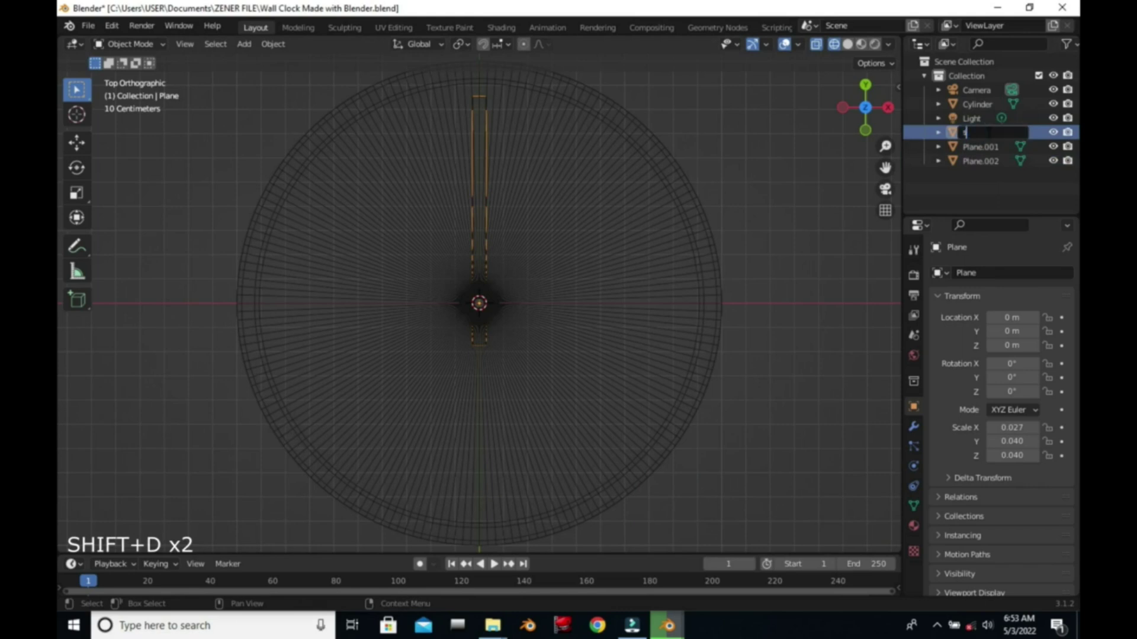
pyautogui.write('seconds')
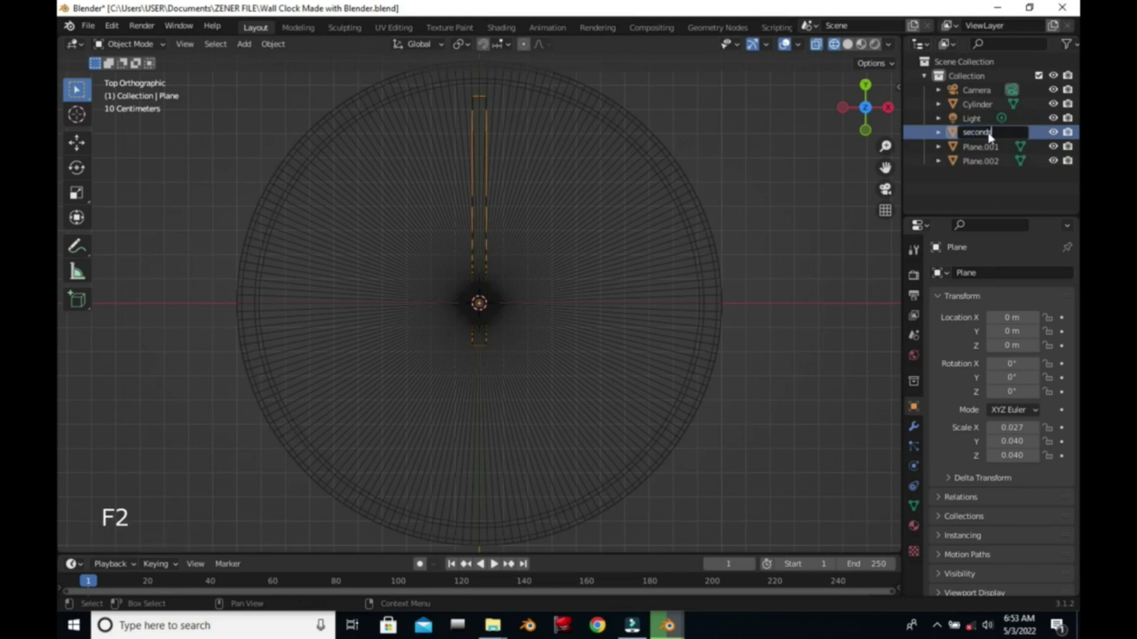
pyautogui.press('Return')
# Rename Plane.001 to 'minutes' and Plane.002 to 'hours'
pyautogui.click(988, 132)
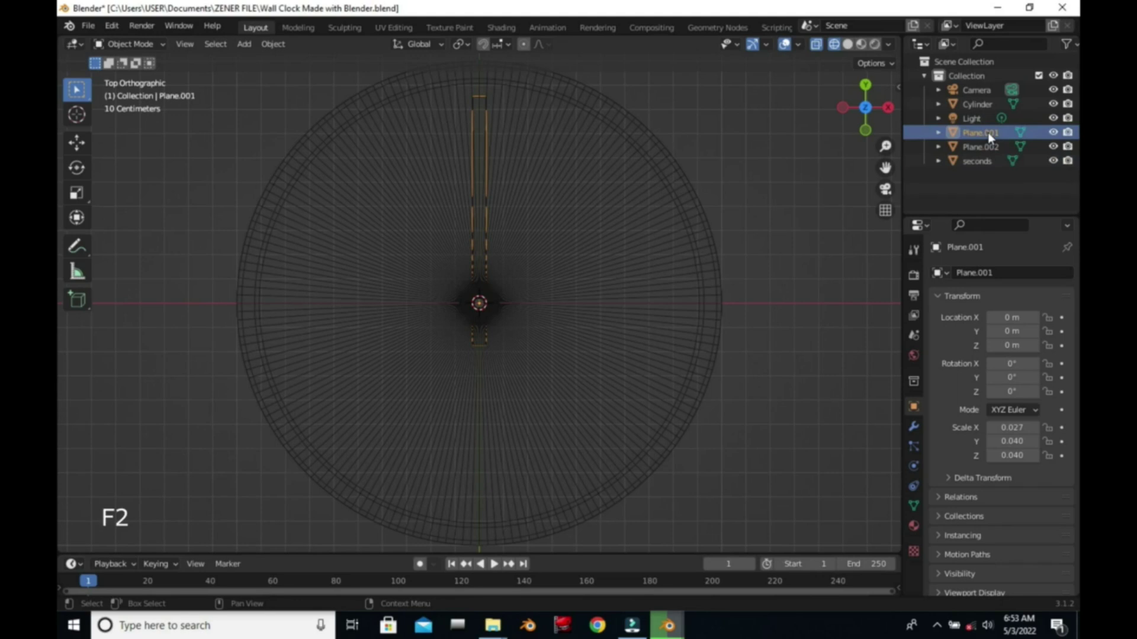
pyautogui.press('F2')
pyautogui.press('BackSpace')
pyautogui.press('Return')
pyautogui.click(980, 146)
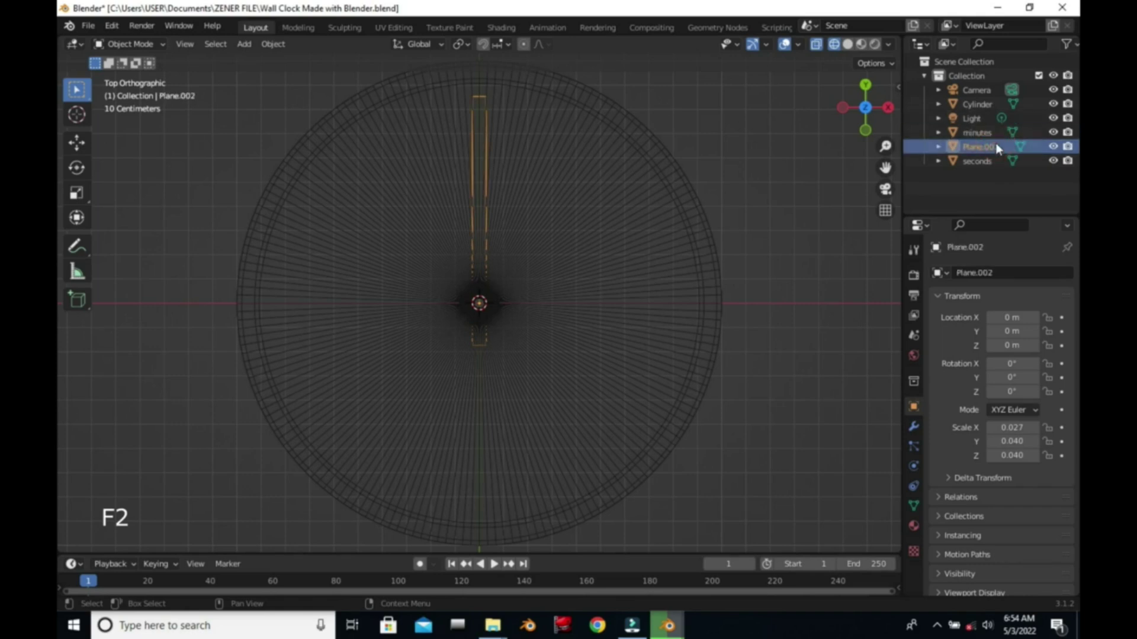
pyautogui.press('F2')
pyautogui.press('BackSpace')
pyautogui.write('hours')
pyautogui.press('Return')
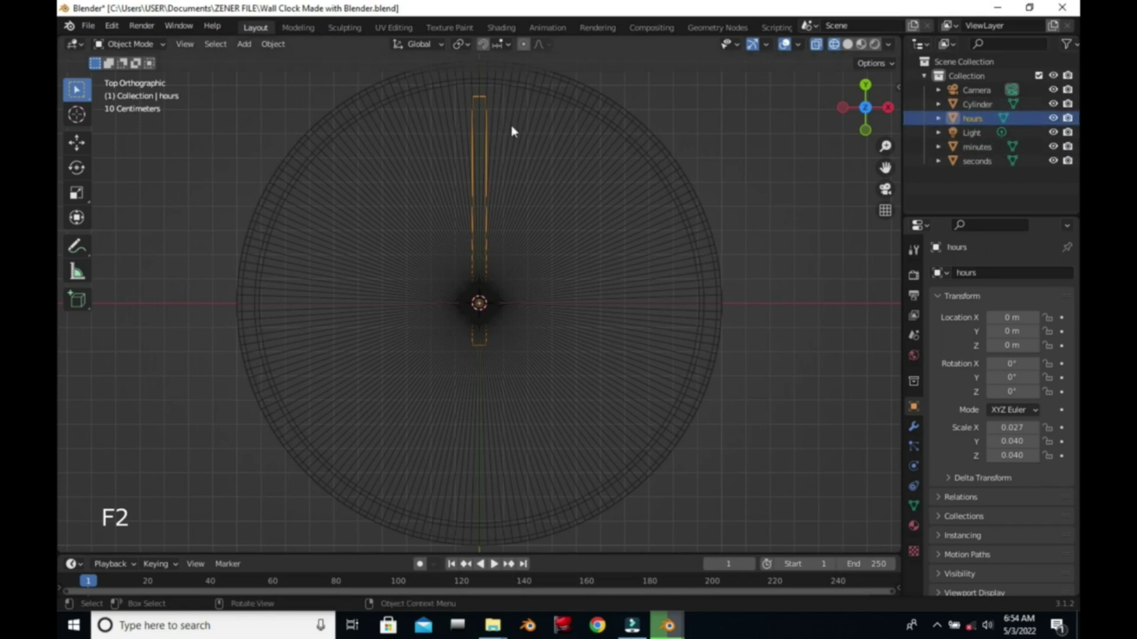
# Save the file, switch to Solid shading, and isolate the seconds hand in Local view
pyautogui.hotkey('ctrl', 's')
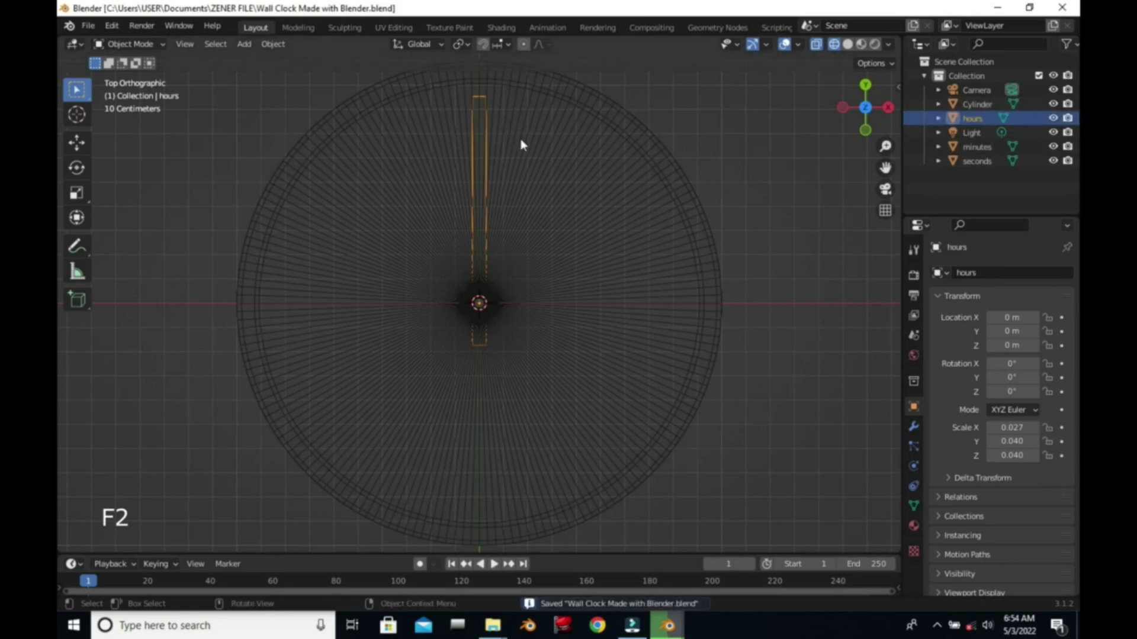
pyautogui.click(847, 43)
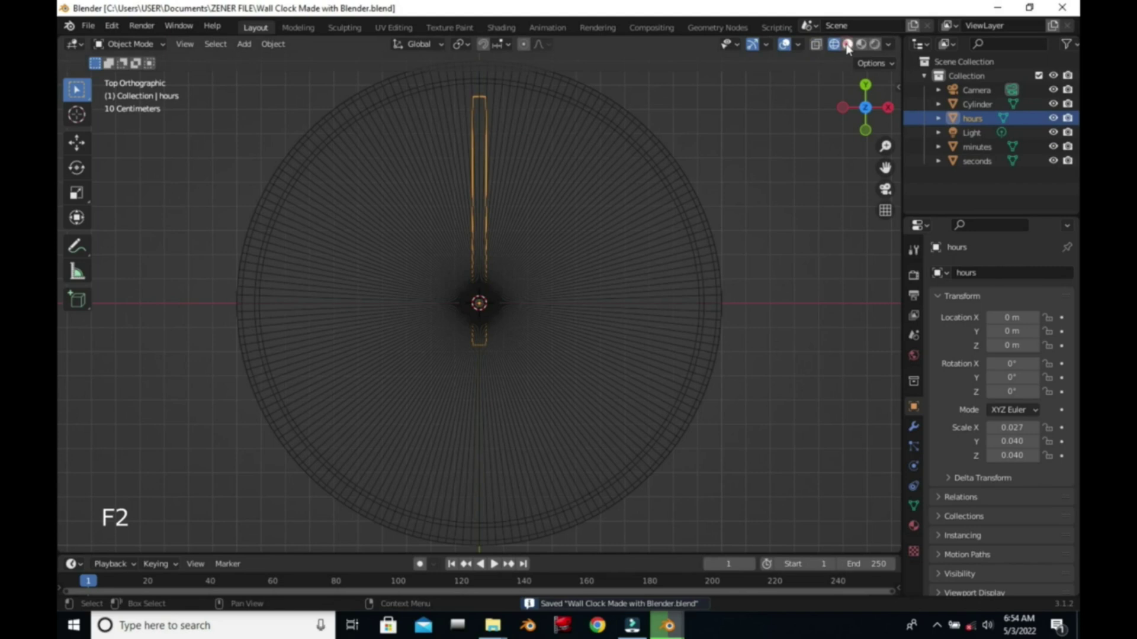
pyautogui.moveTo(867, 128); pyautogui.dragTo(858, 94)
pyautogui.click(978, 161)
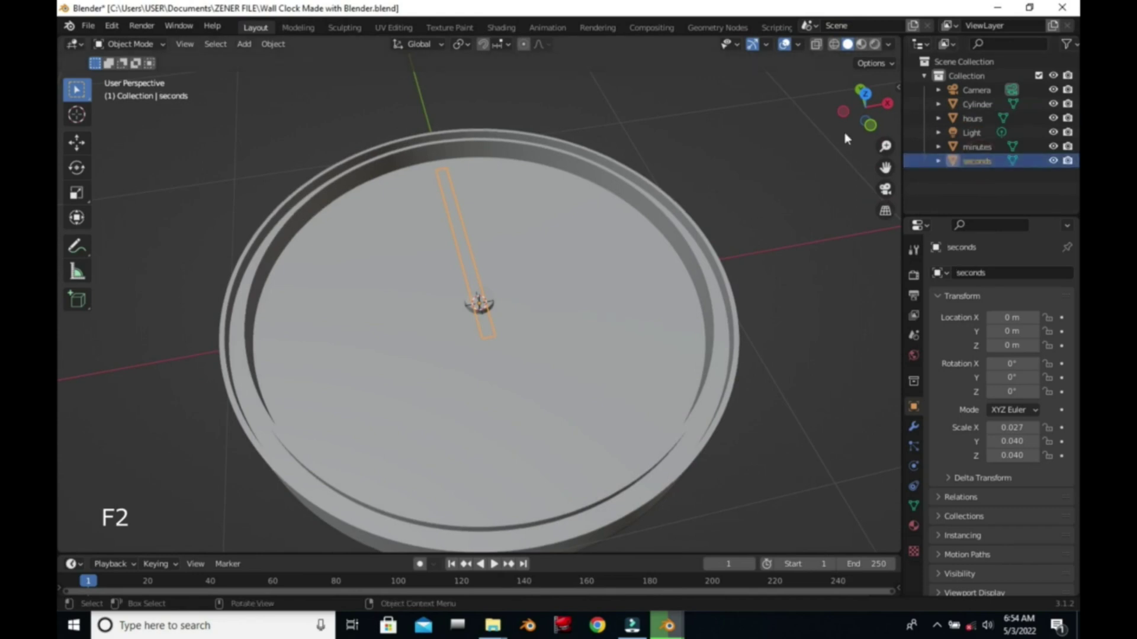
pyautogui.click(865, 95)
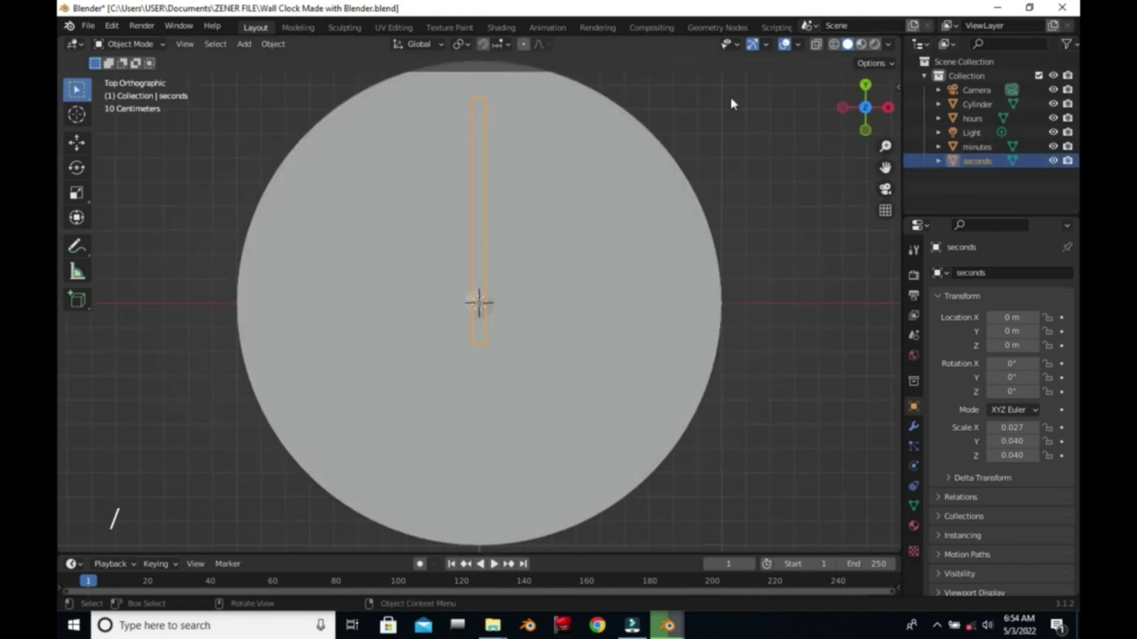
pyautogui.press('KP_Divide')
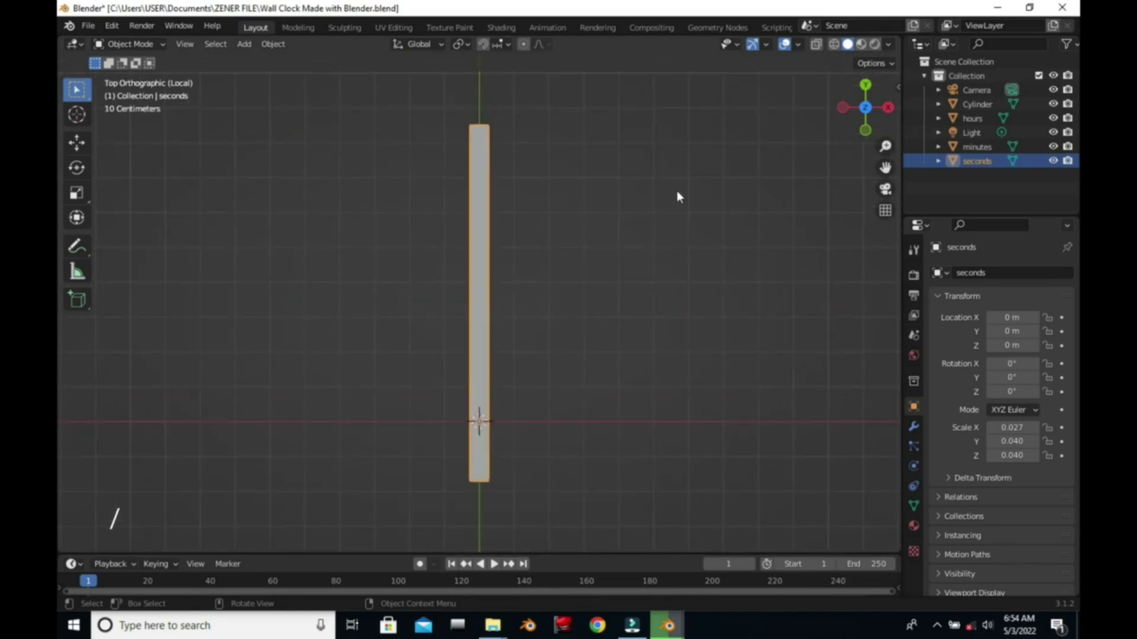
# Narrow the seconds hand's X scale from 0.027 to 0.009
pyautogui.press('Tab')
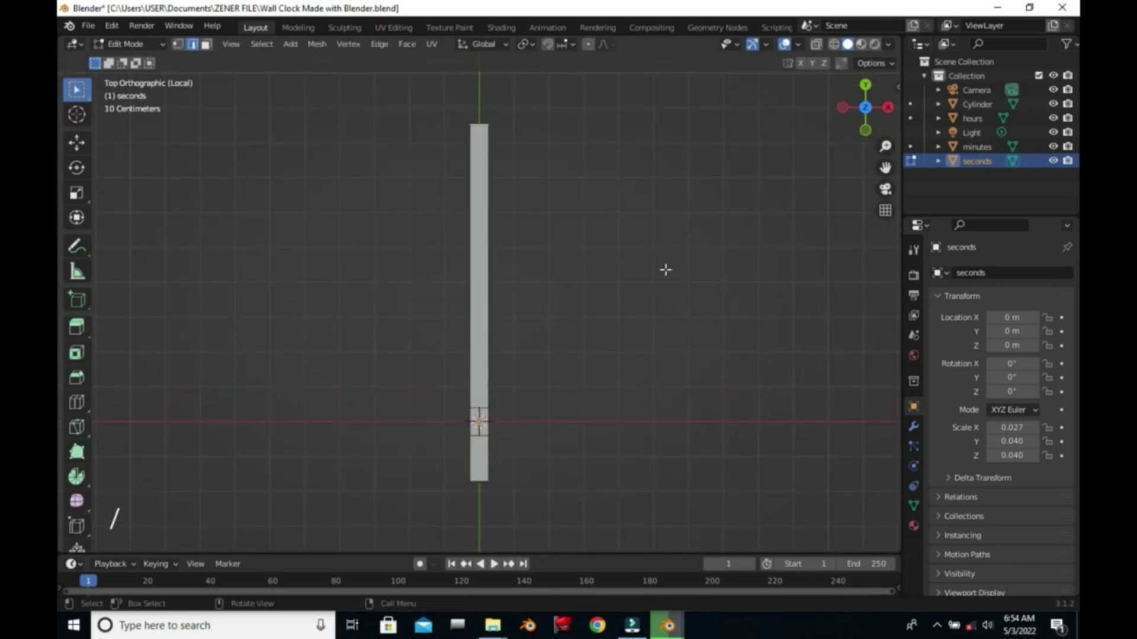
pyautogui.press('F2')
pyautogui.click(178, 44)
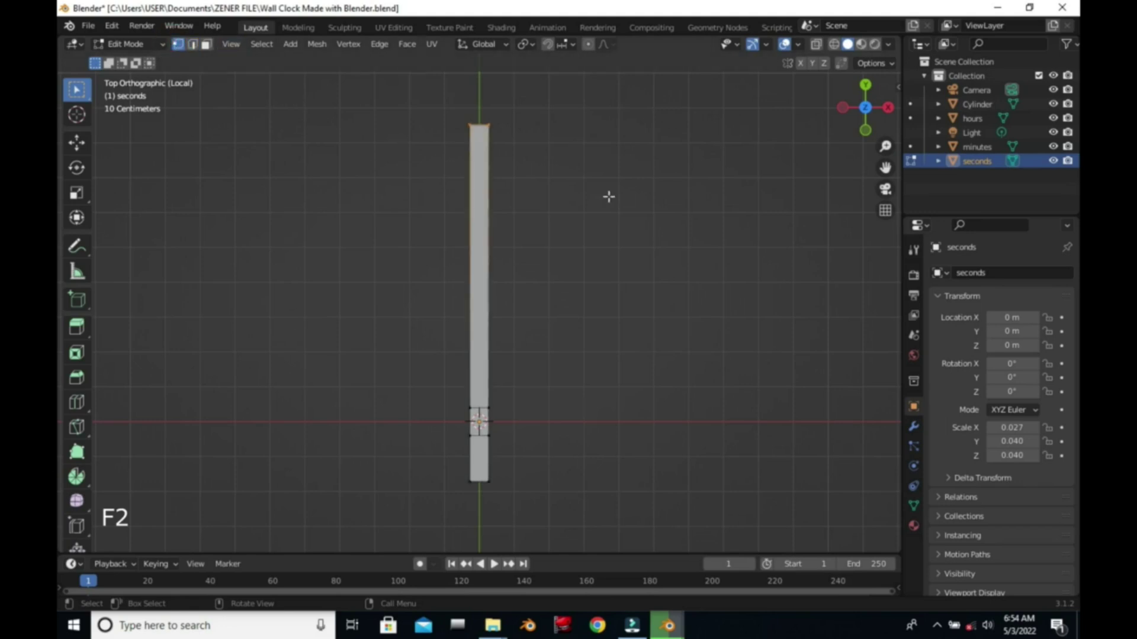
pyautogui.press('Tab')
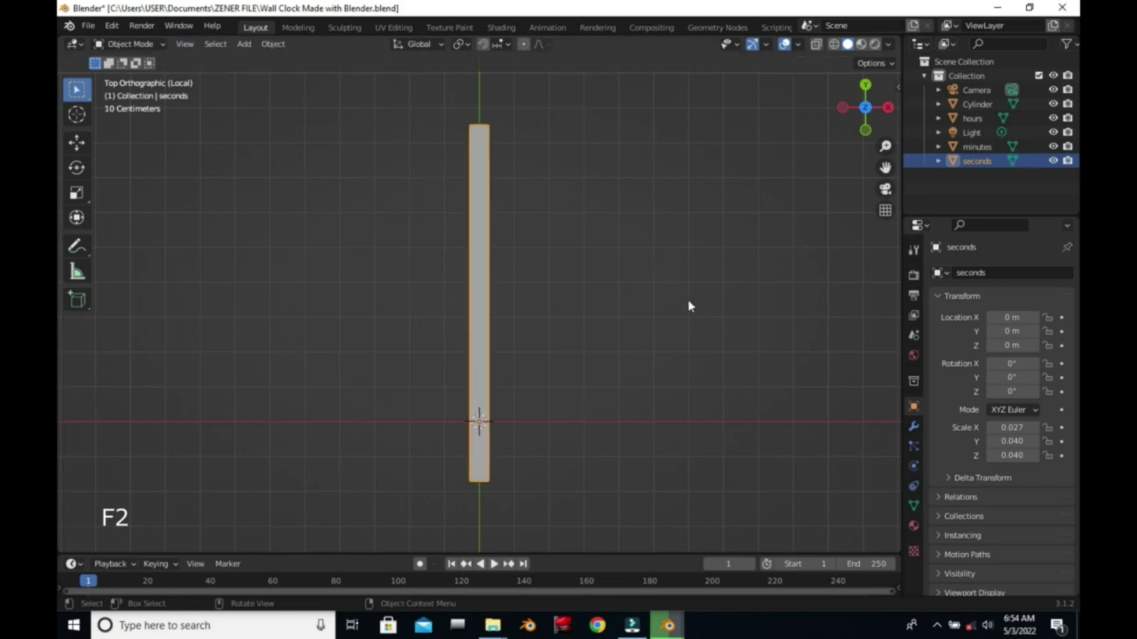
pyautogui.press('s')
pyautogui.press('x')
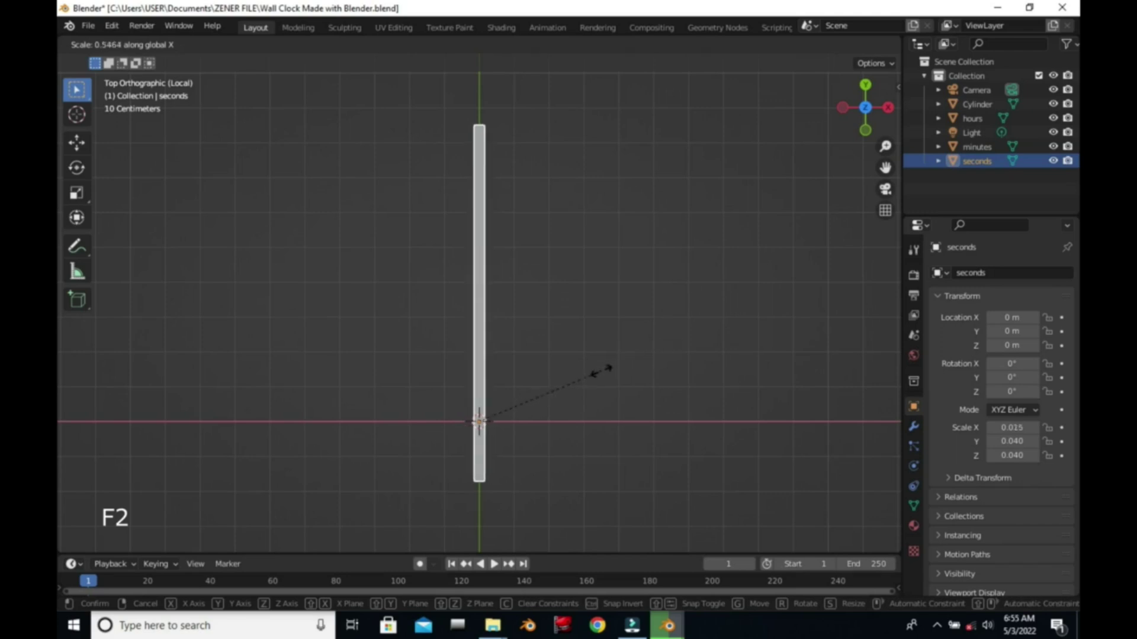
pyautogui.press('F2')
pyautogui.click(550, 387)
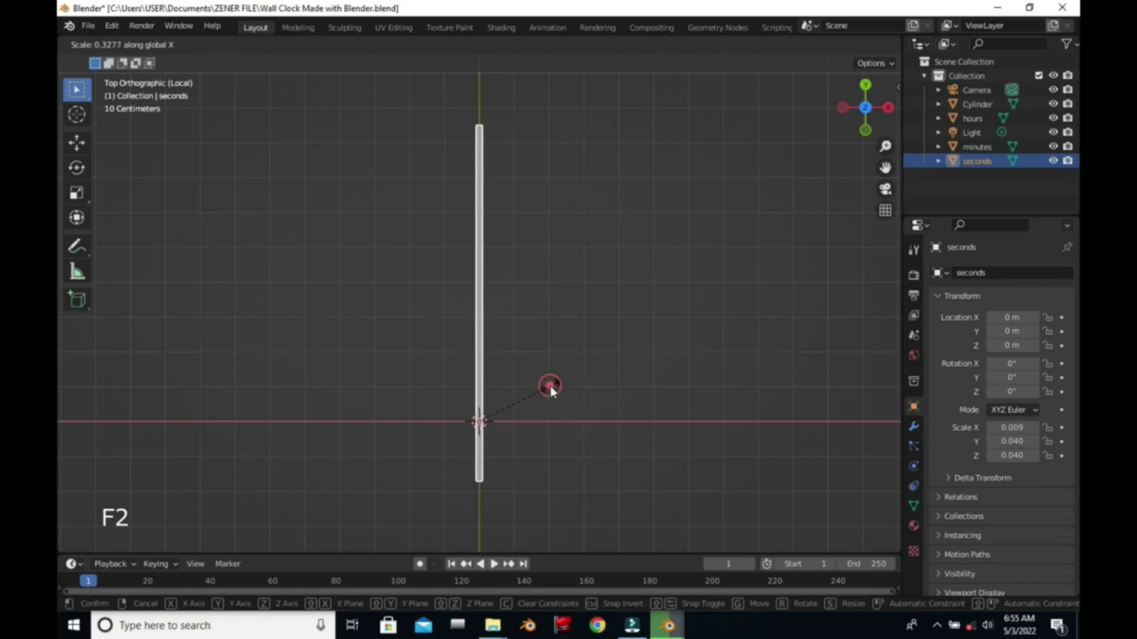
pyautogui.rightClick(550, 386)
pyautogui.click(628, 222)
pyautogui.click(599, 247)
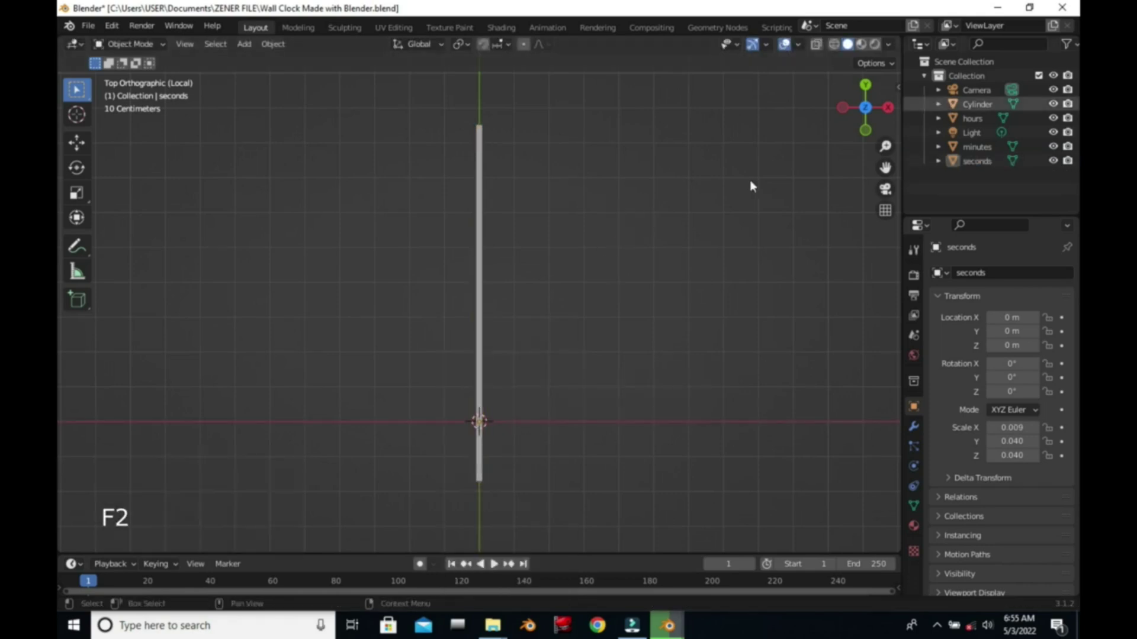
# Select the minutes hand, isolate it in Local view, and enter Edit Mode
pyautogui.click(979, 150)
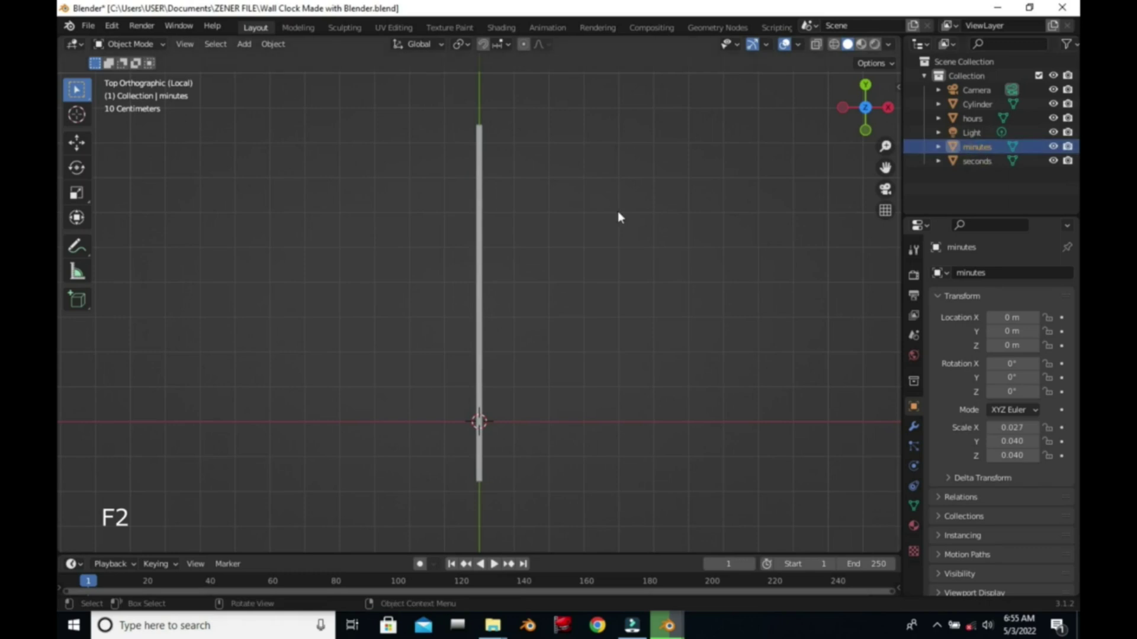
pyautogui.press('/')
pyautogui.press('/')
pyautogui.click(787, 99)
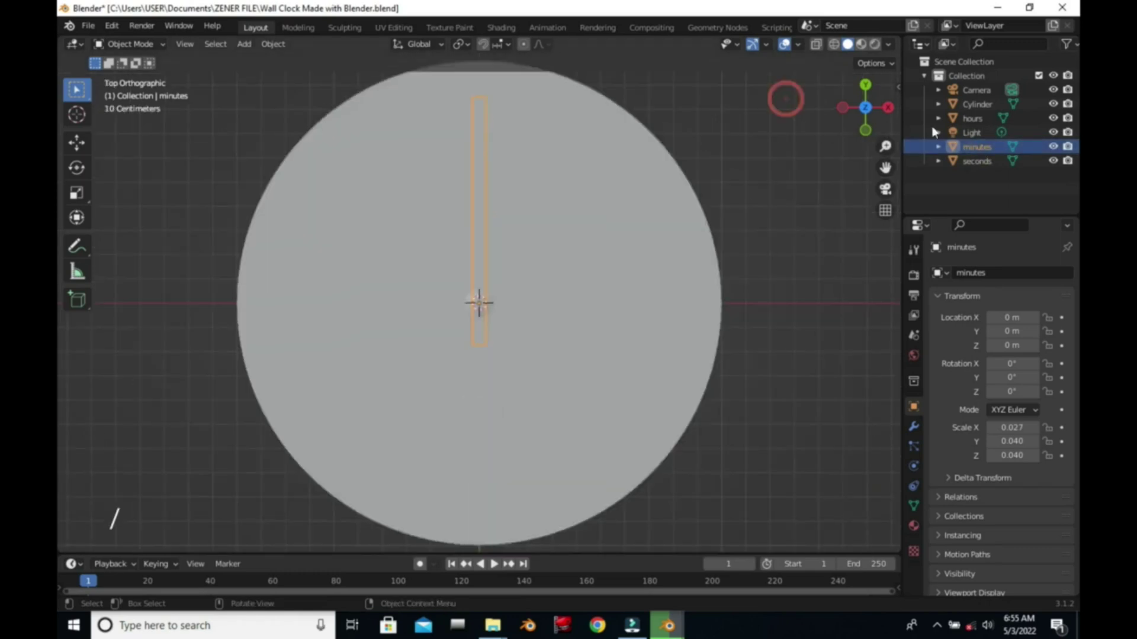
pyautogui.click(971, 147)
pyautogui.press('/')
pyautogui.press('F2')
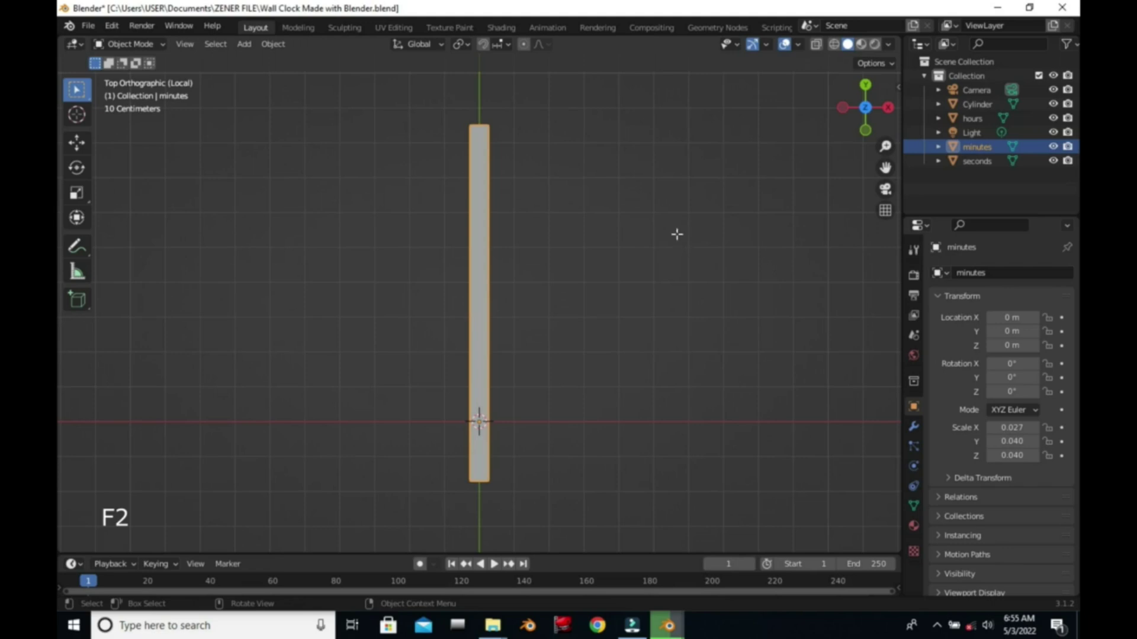
pyautogui.press('Tab')
# Add an edge loop near the top and scale the tip vertices together into a point
pyautogui.hotkey('ctrl', 'r')
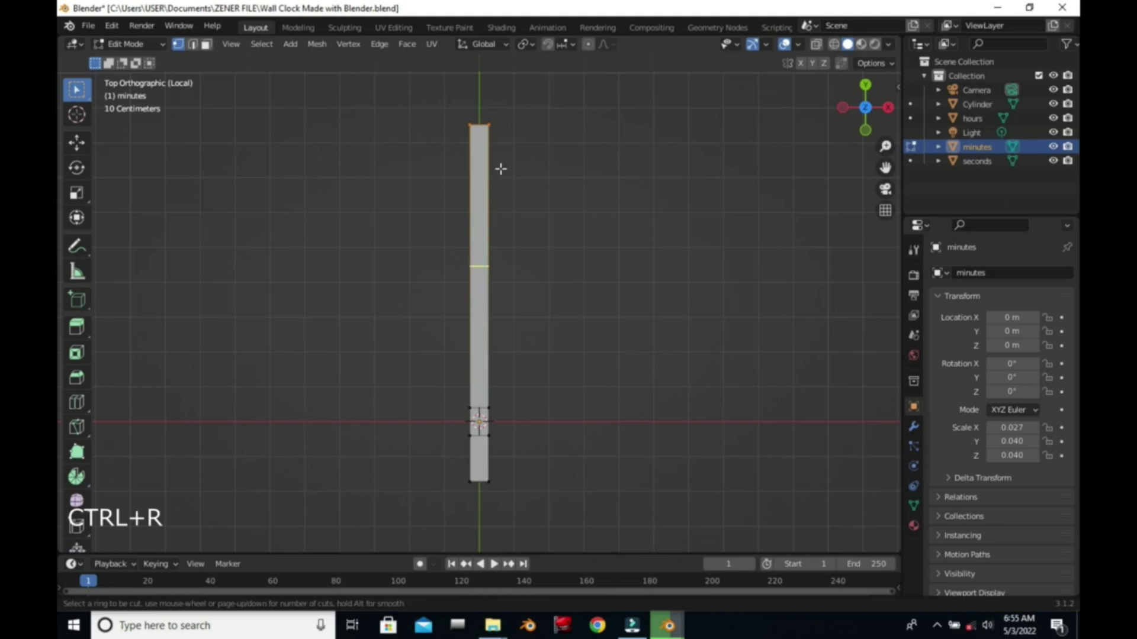
pyautogui.click(465, 167)
pyautogui.press('s')
pyautogui.press('x')
pyautogui.click(446, 96)
pyautogui.moveTo(444, 97); pyautogui.dragTo(565, 133)
pyautogui.press('s')
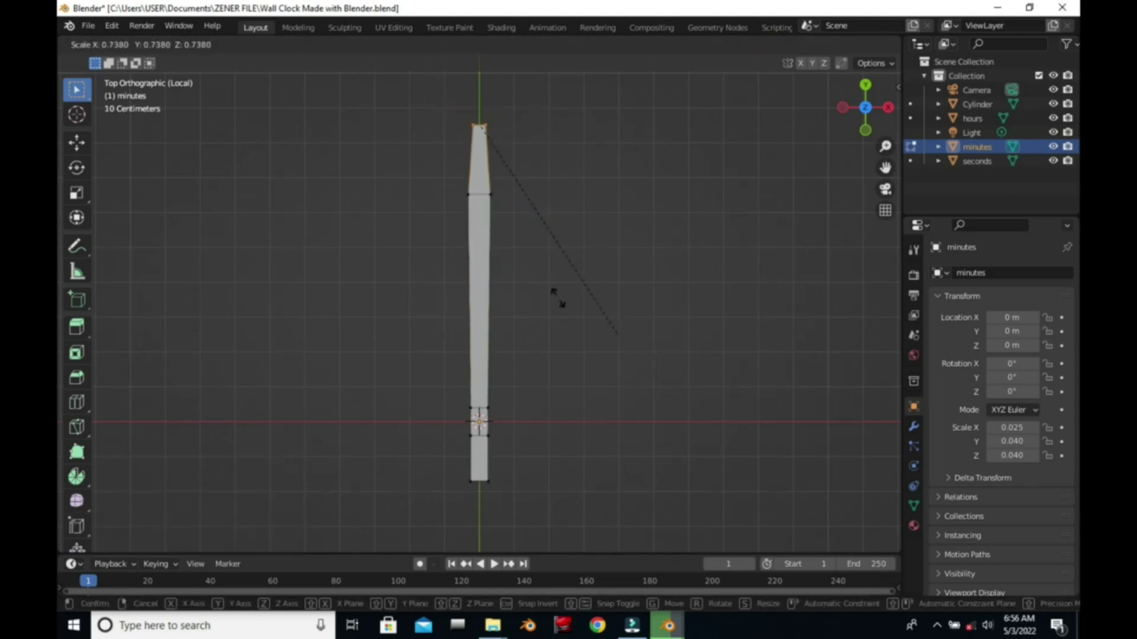
pyautogui.click(498, 219)
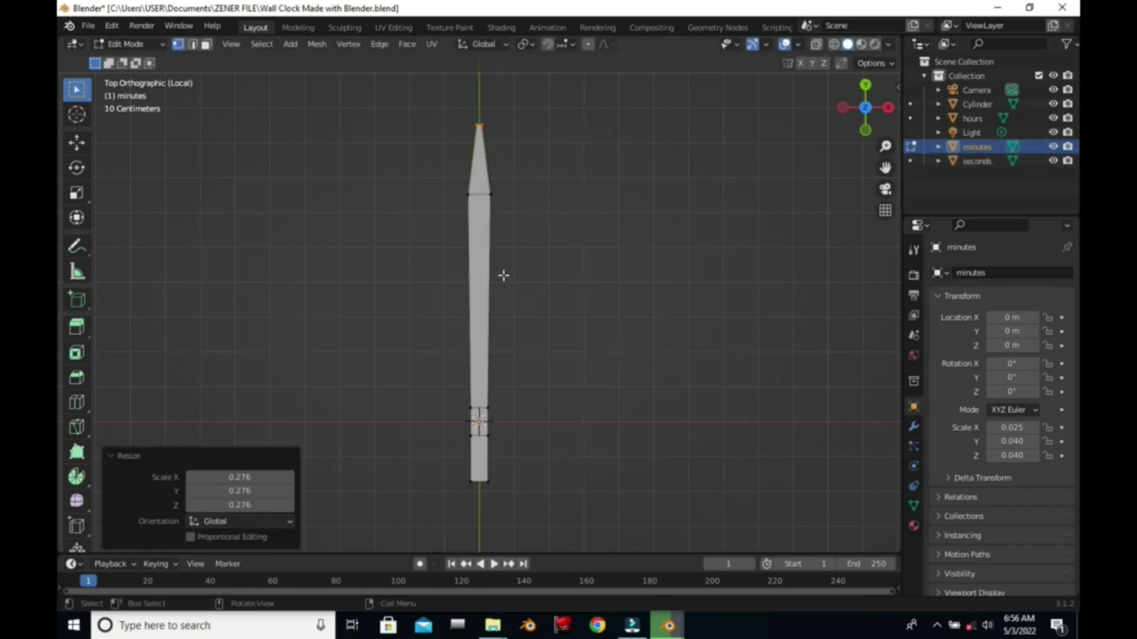
pyautogui.press('KP_Divide')
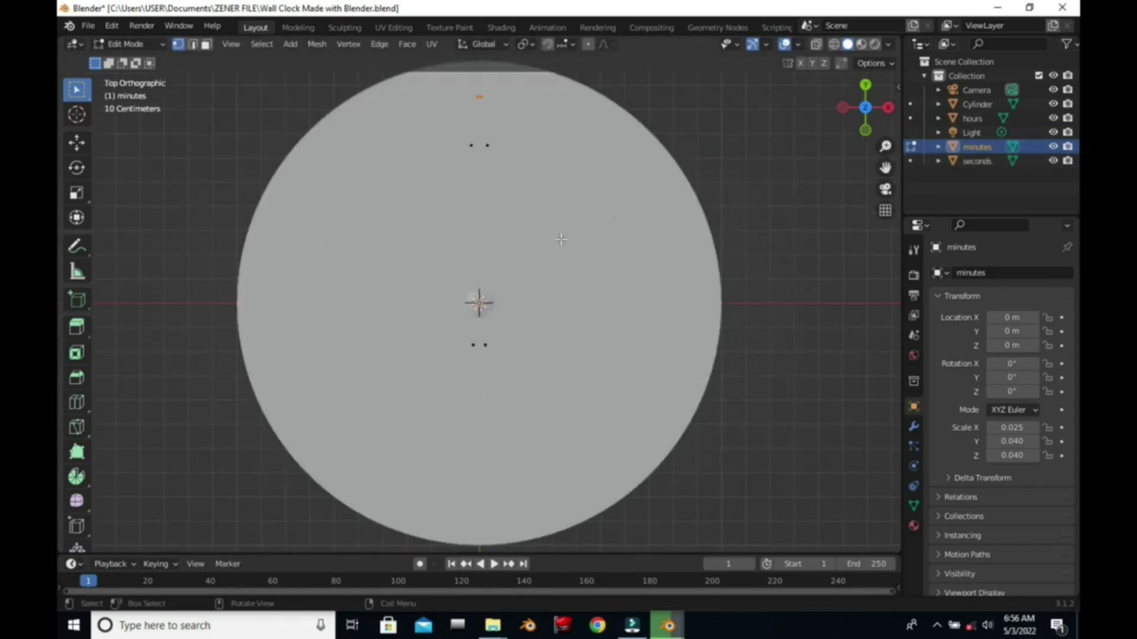
pyautogui.press('Tab')
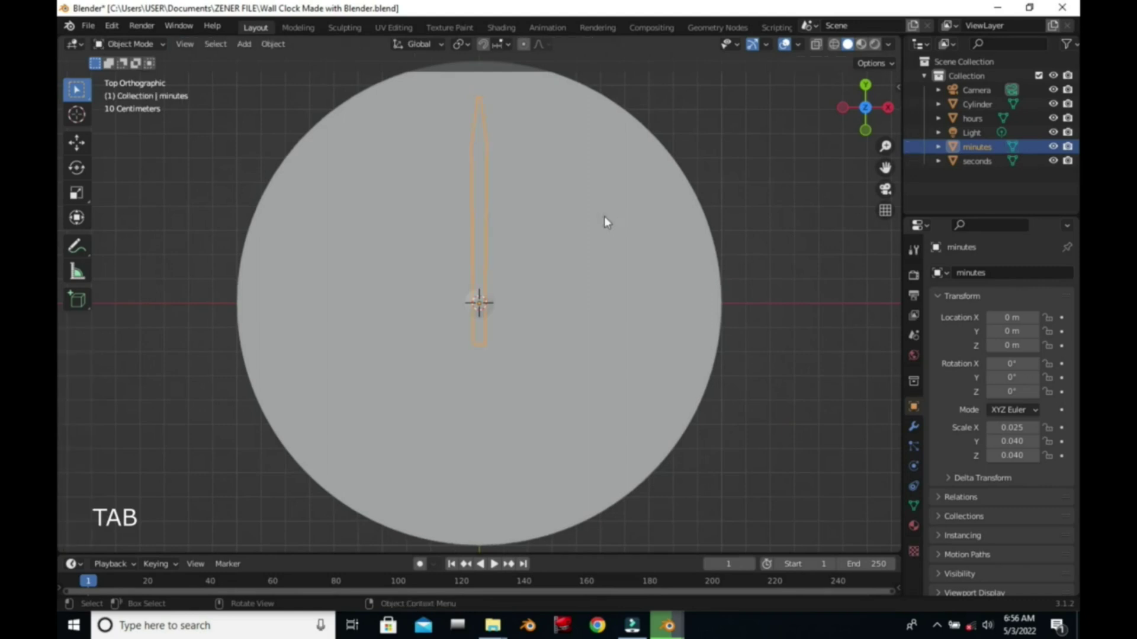
# Isolate the hours hand in Edit Mode and move its top vertices down Y to shorten it
pyautogui.click(979, 120)
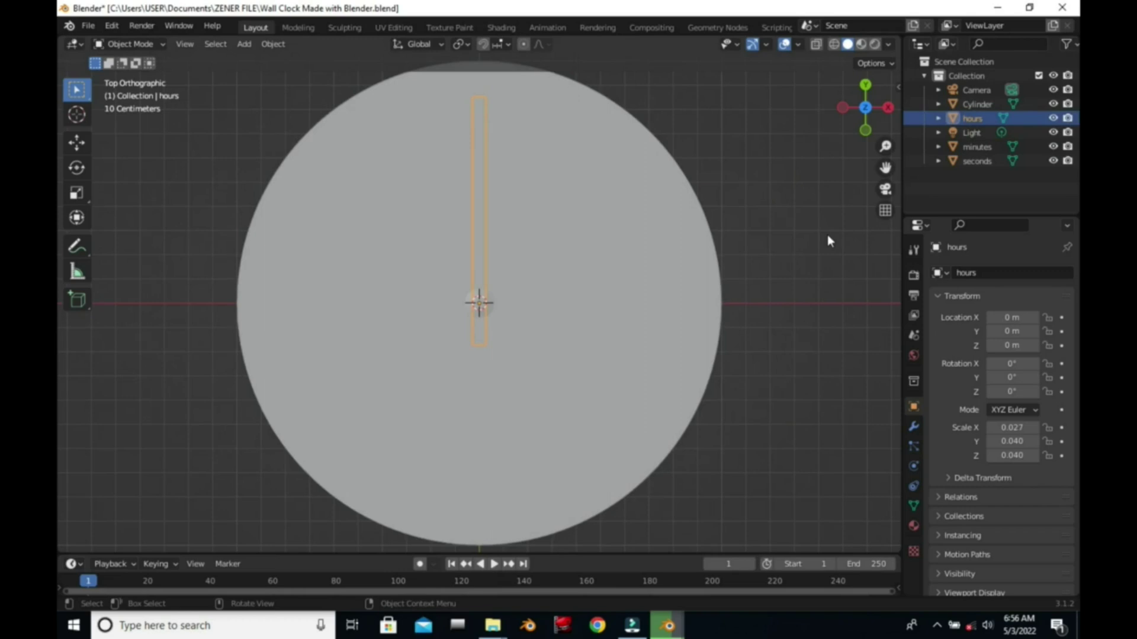
pyautogui.press('KP_Divide')
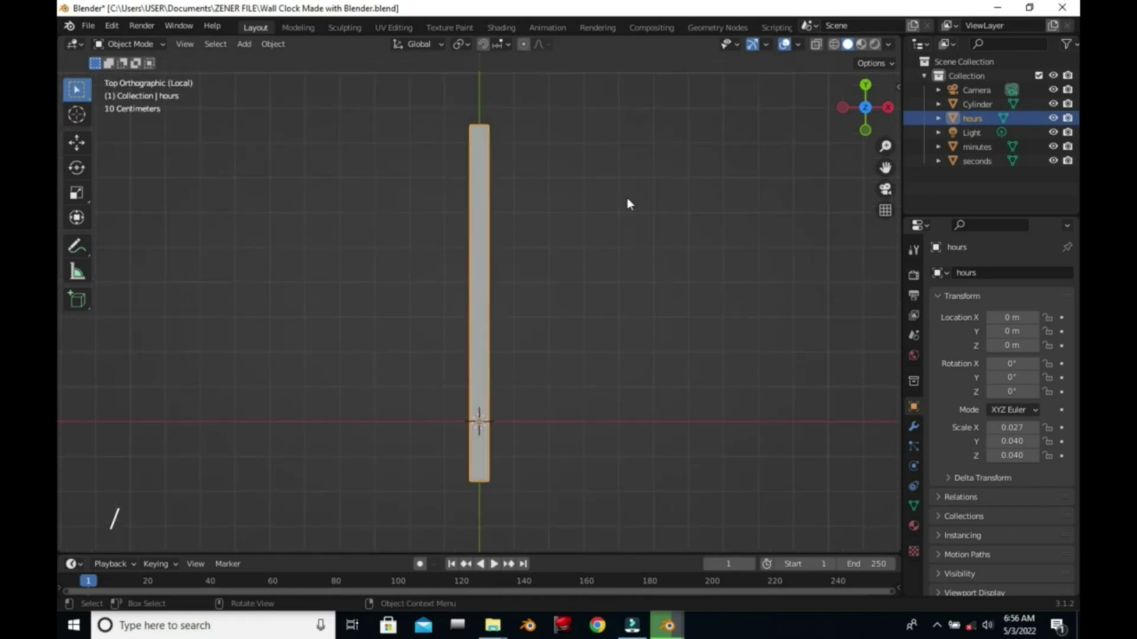
pyautogui.press('Tab')
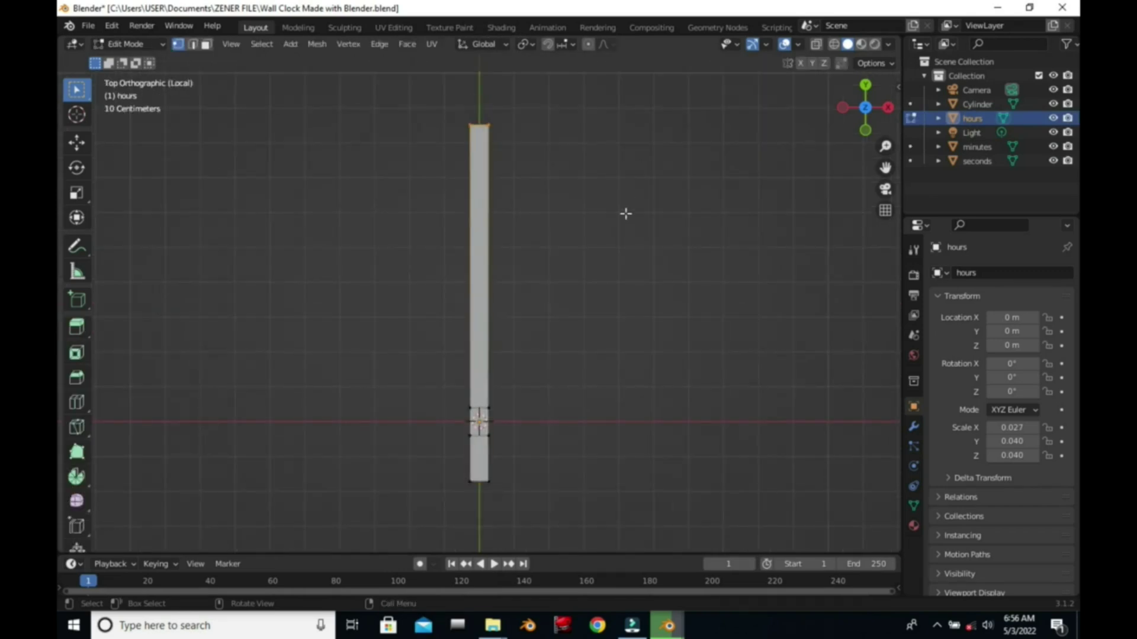
pyautogui.press('g')
pyautogui.press('y')
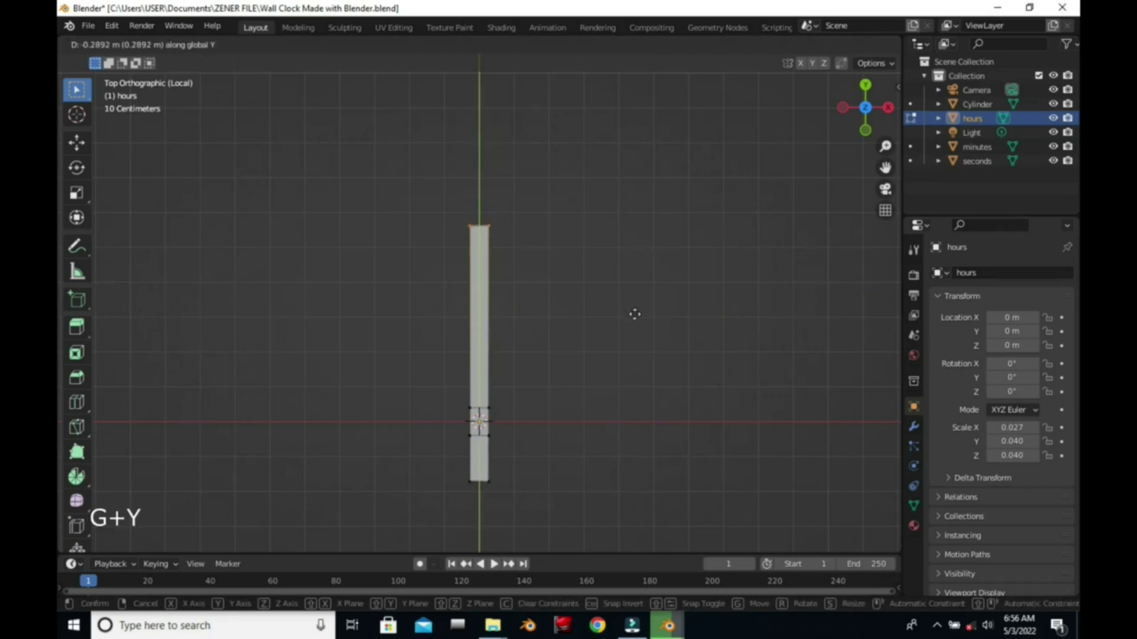
pyautogui.click(633, 314)
# Add an edge loop toward the tip and scale it up to widen the middle
pyautogui.hotkey('ctrl', 'r')
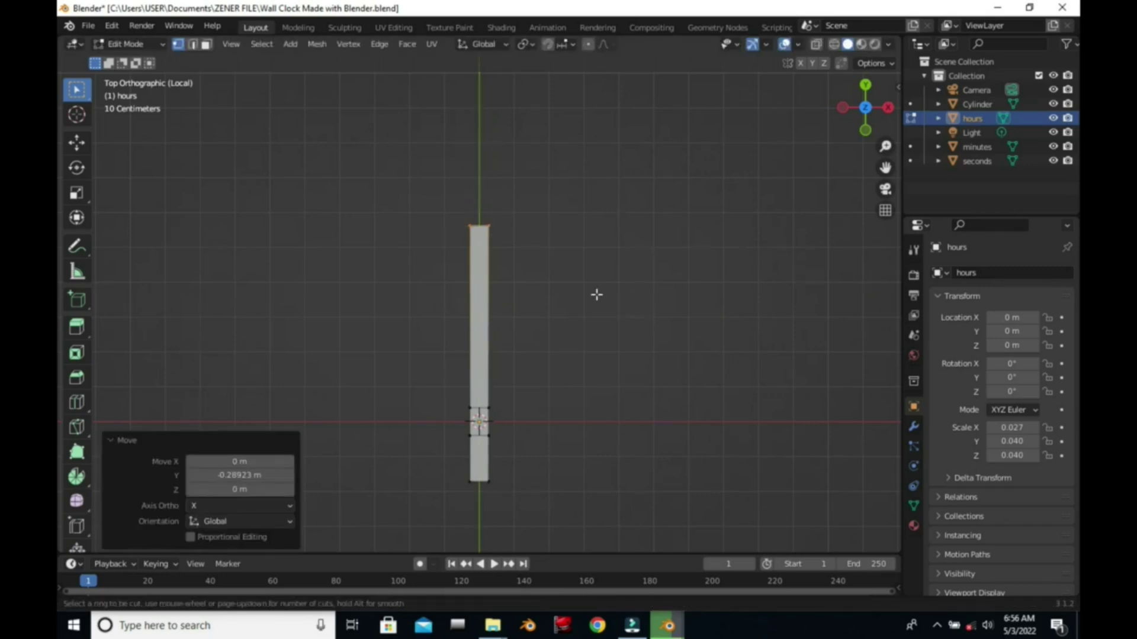
pyautogui.click(483, 322)
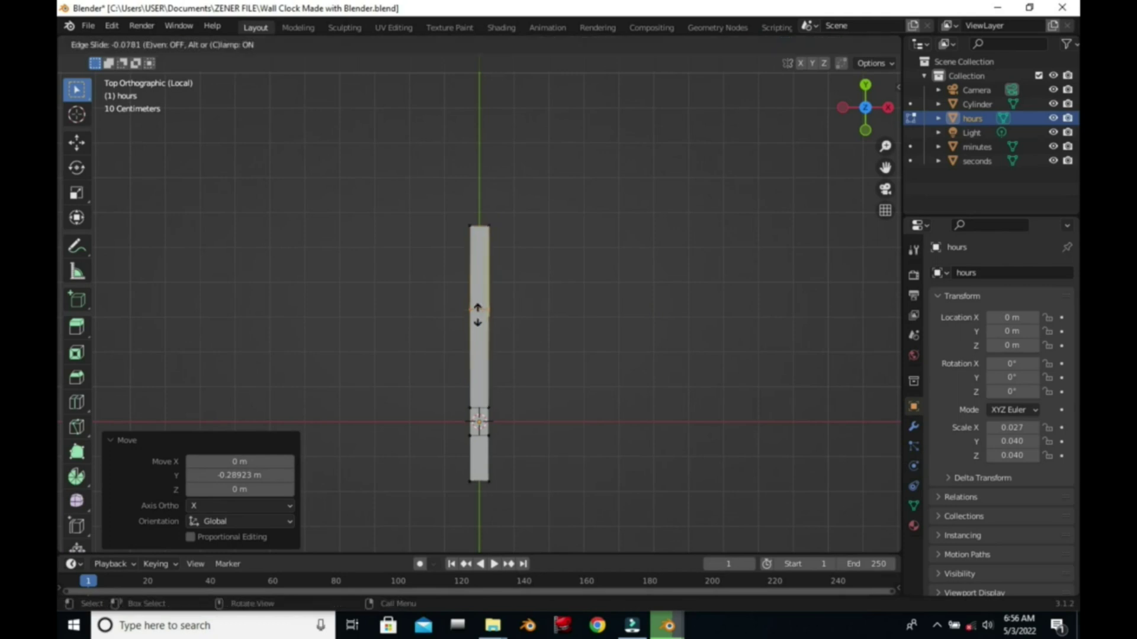
pyautogui.click(474, 311)
pyautogui.press('s')
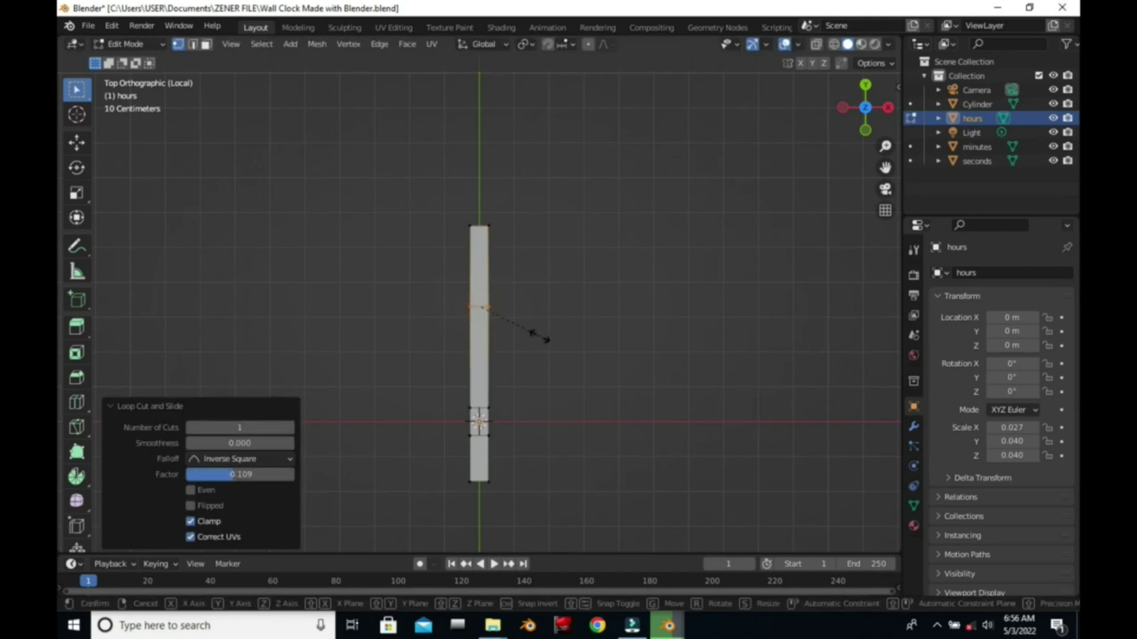
pyautogui.click(564, 348)
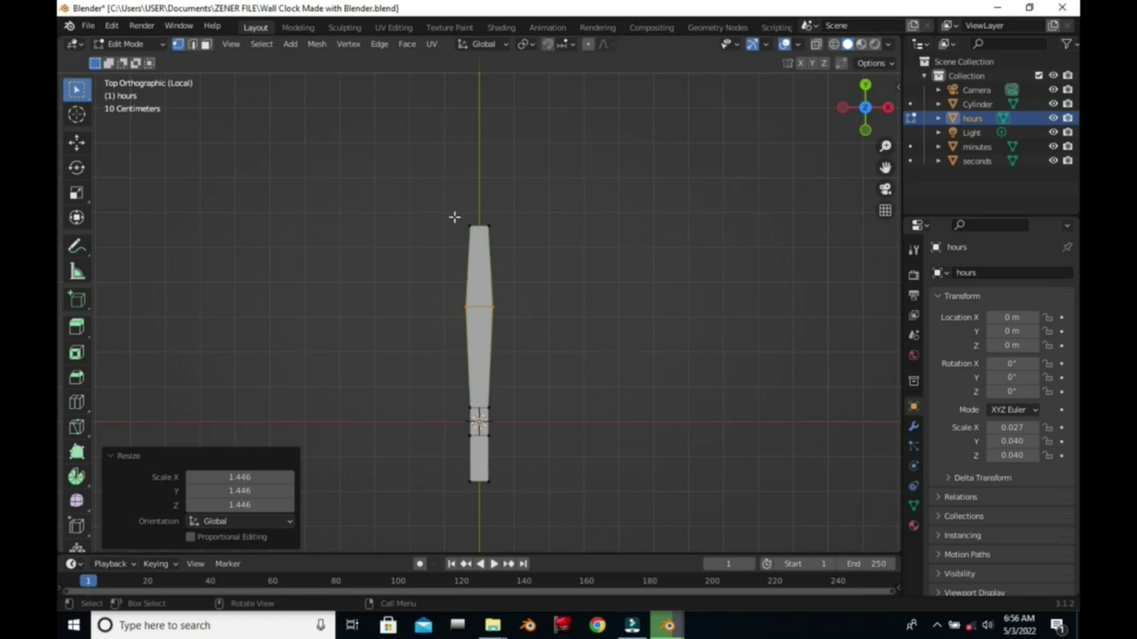
# With X-ray on, box-select the tip vertices and scale them to 0.390 for a point
pyautogui.moveTo(454, 217); pyautogui.dragTo(629, 325)
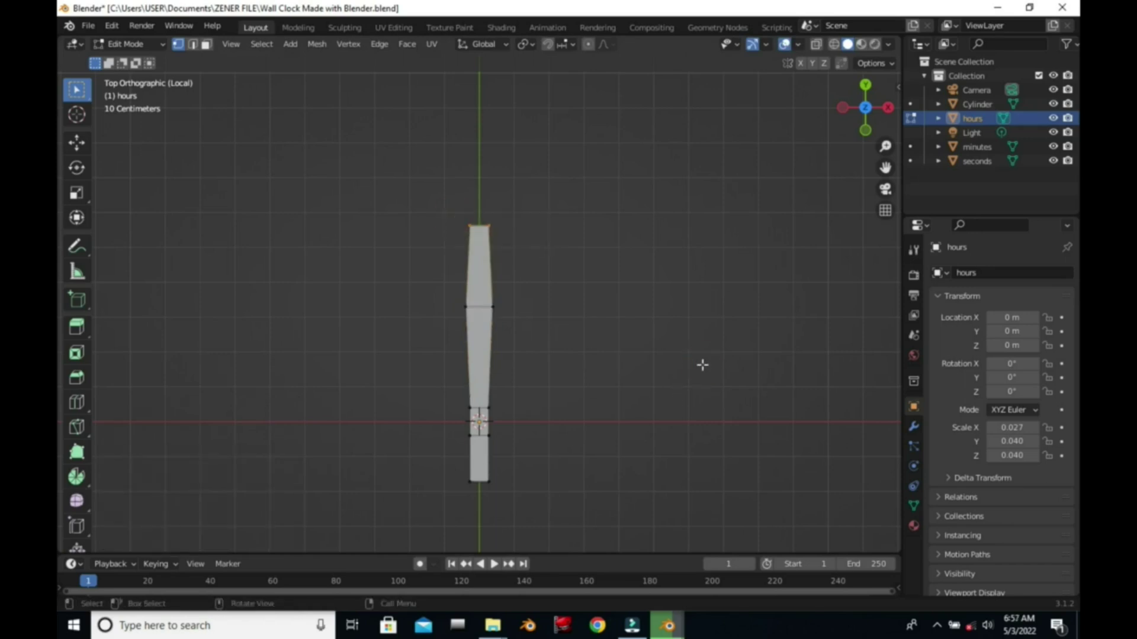
pyautogui.click(702, 365)
pyautogui.click(815, 47)
pyautogui.moveTo(444, 196); pyautogui.dragTo(568, 314)
pyautogui.press('s')
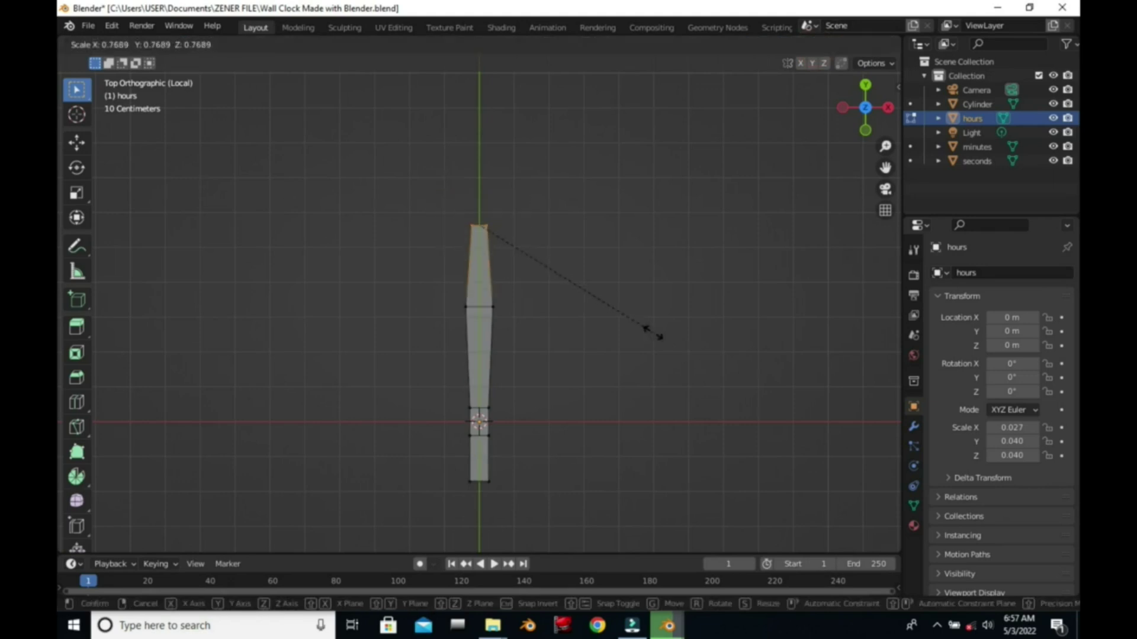
pyautogui.click(563, 282)
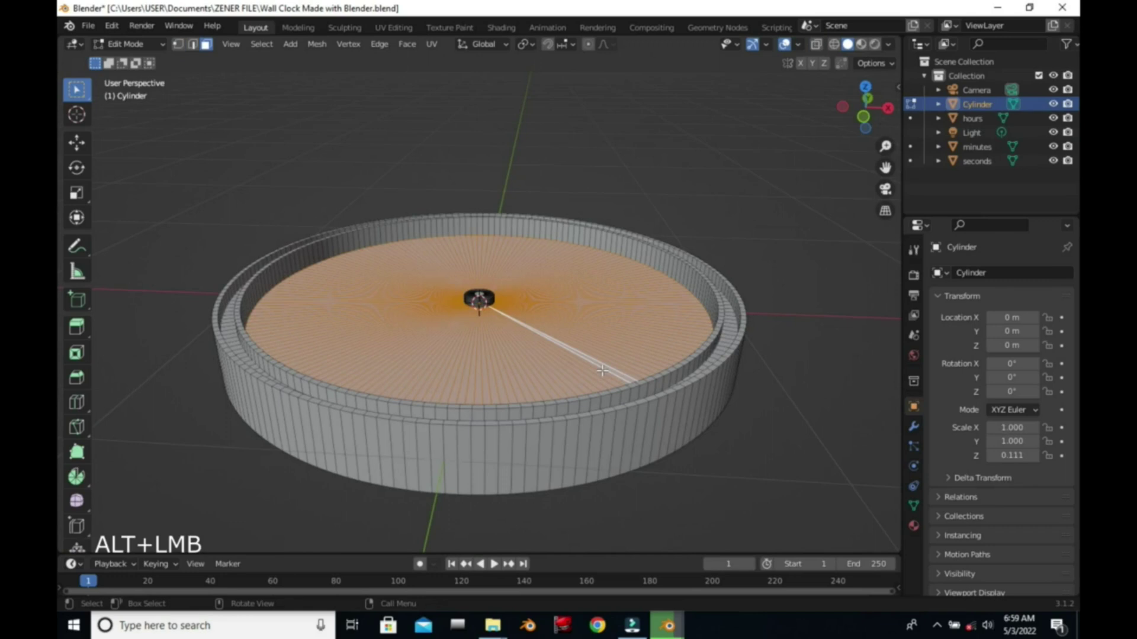
# Select the whole cylinder and create new materials in two slots, clock frame and face
pyautogui.press('a')
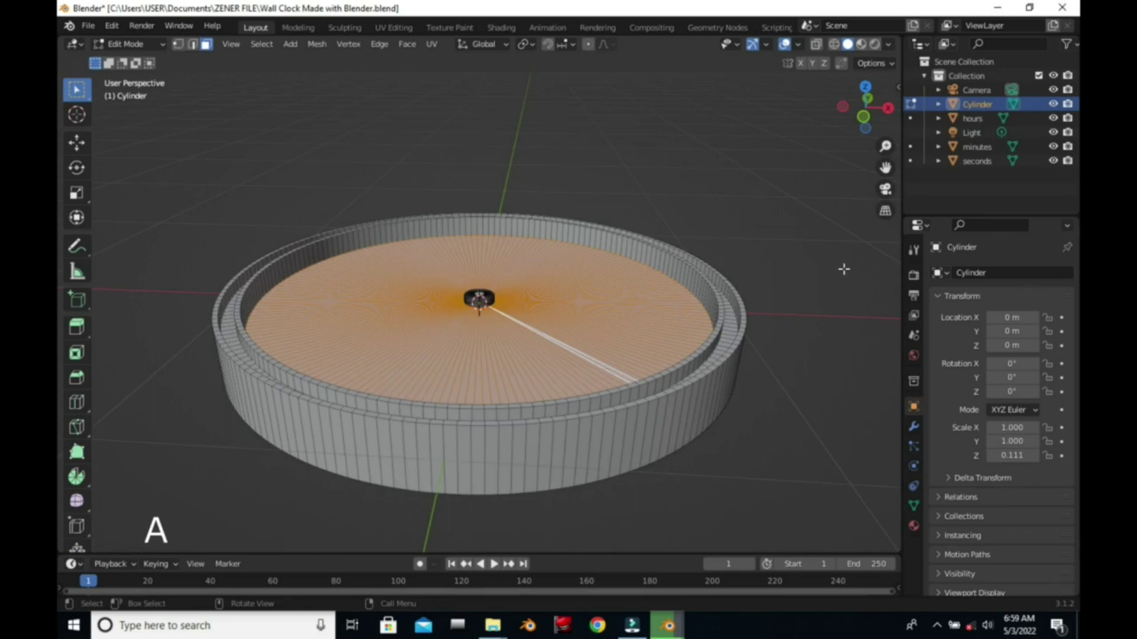
pyautogui.press('a')
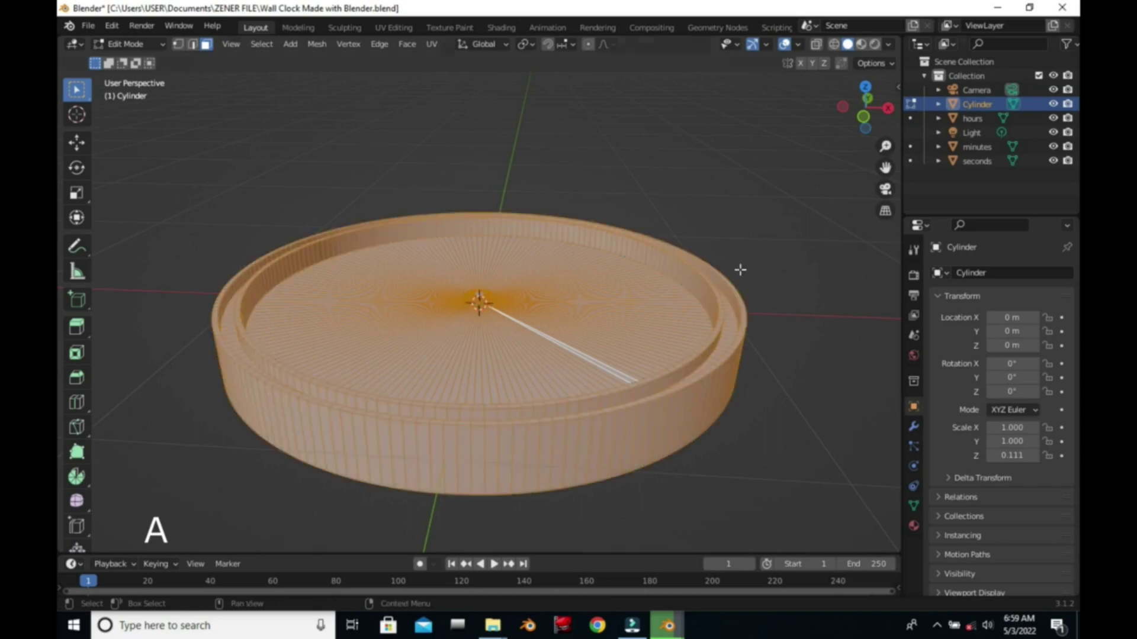
pyautogui.click(913, 526)
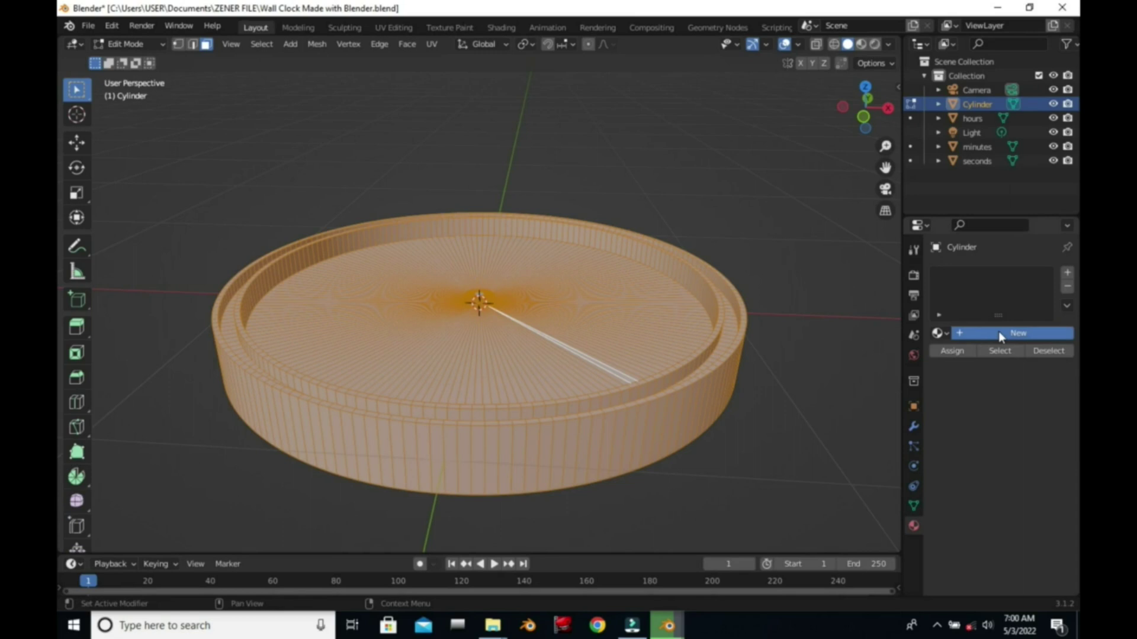
pyautogui.click(998, 332)
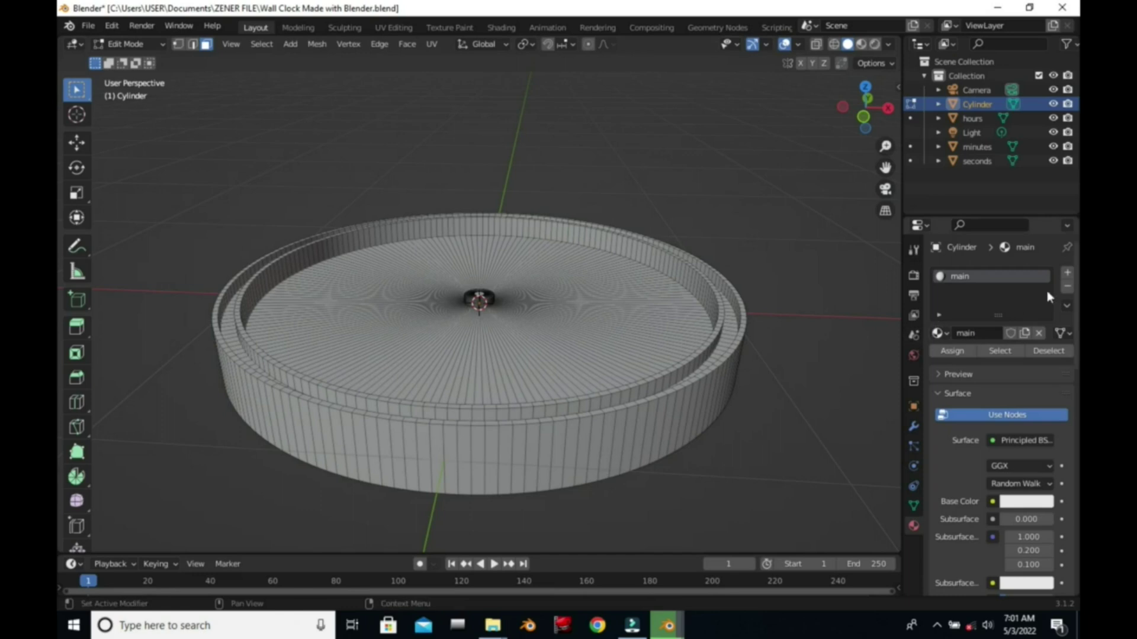
pyautogui.click(1066, 276)
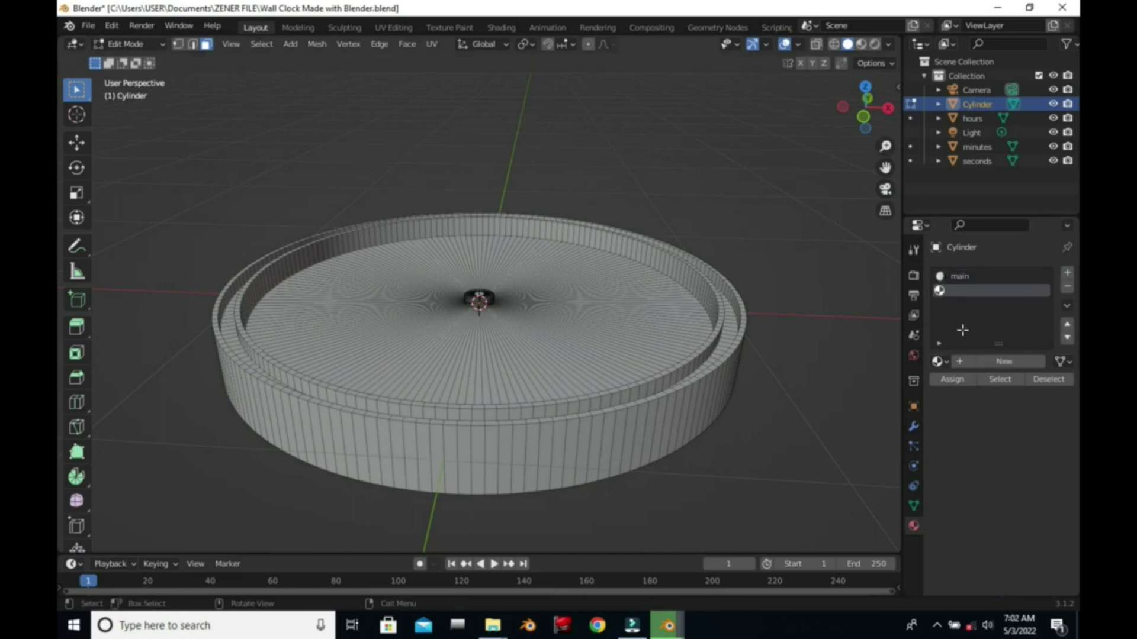
pyautogui.click(963, 361)
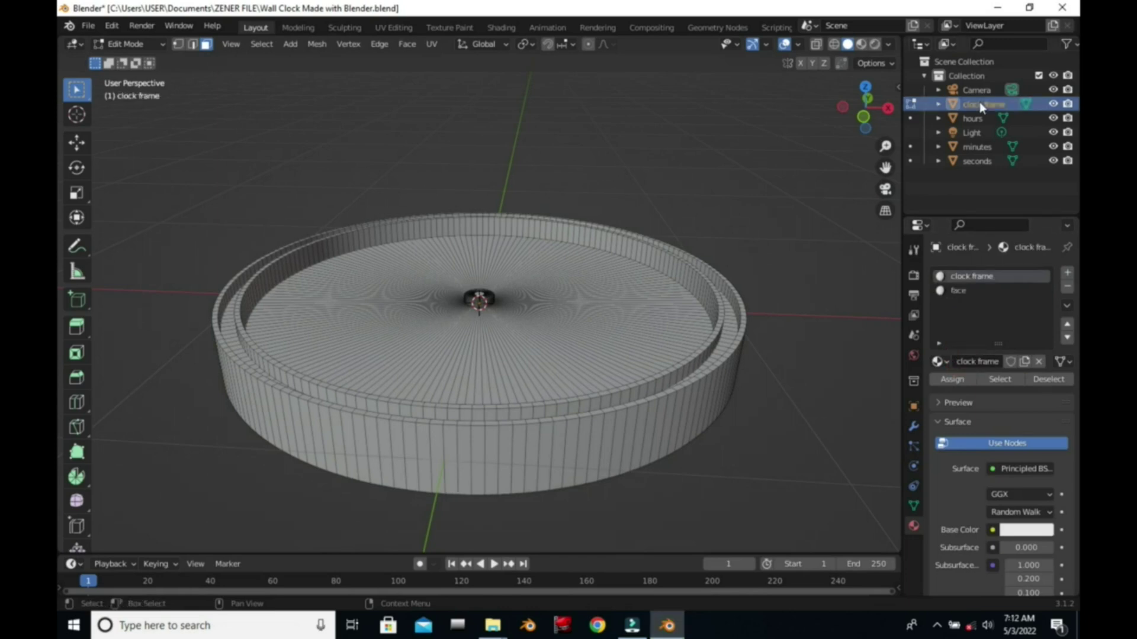
# Select the whole mesh except the dial face and assign it the clock frame material
pyautogui.press('a')
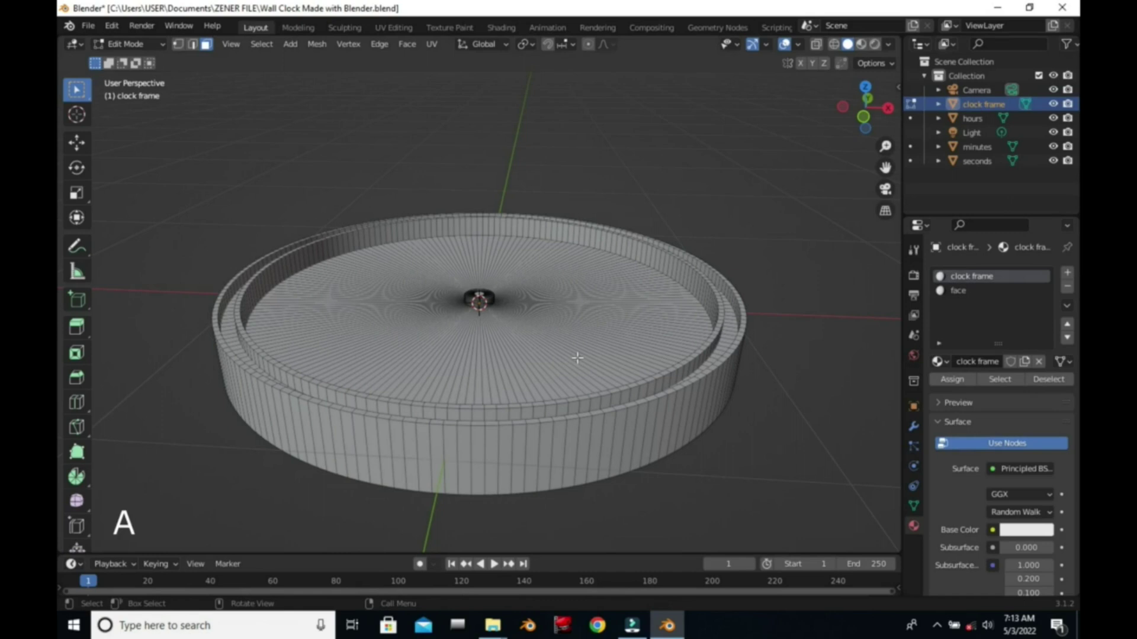
pyautogui.press('a')
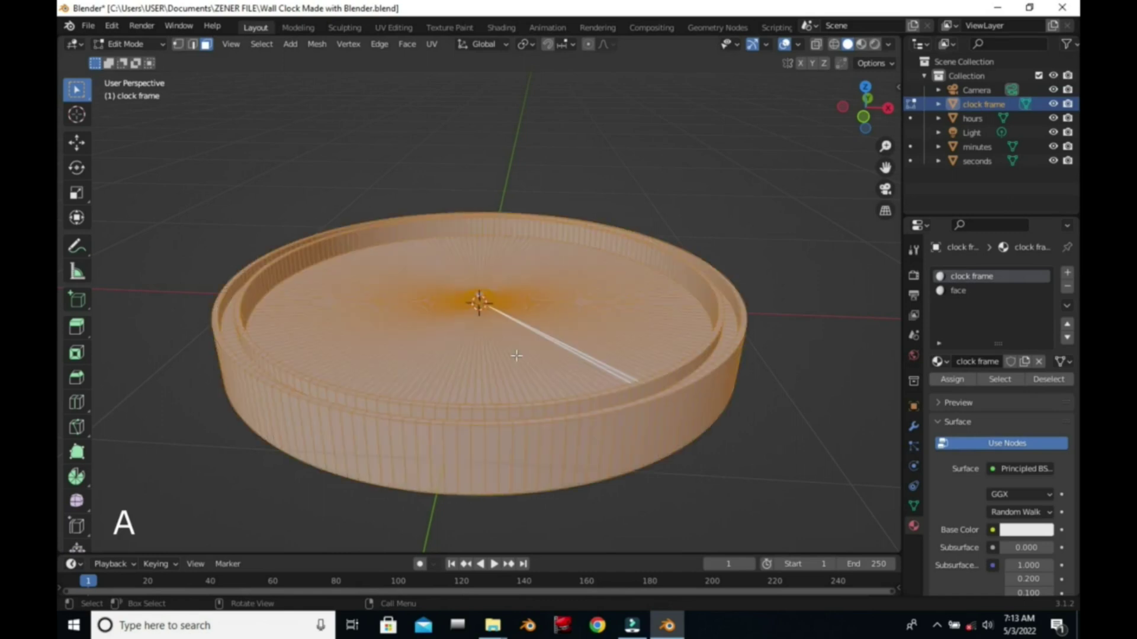
pyautogui.keyDown('alt'); pyautogui.click(477, 301); pyautogui.keyUp('alt')
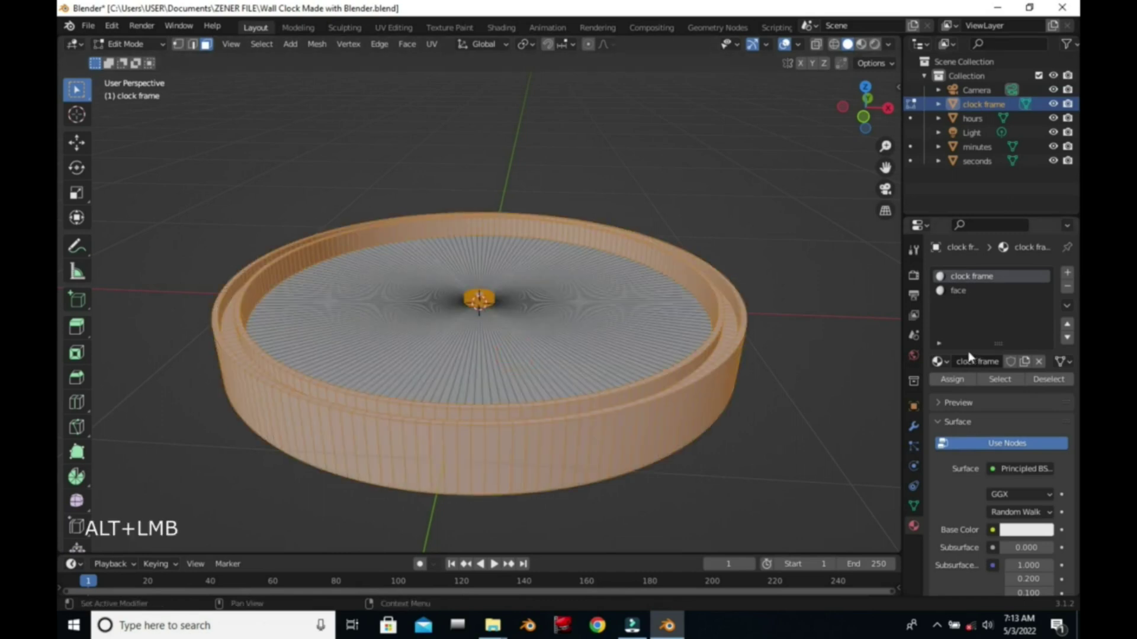
pyautogui.click(960, 383)
# Set the clock frame material's viewport display colour to black, reassign it, then select the dial face's slot
pyautogui.scroll(-20, 983, 435)
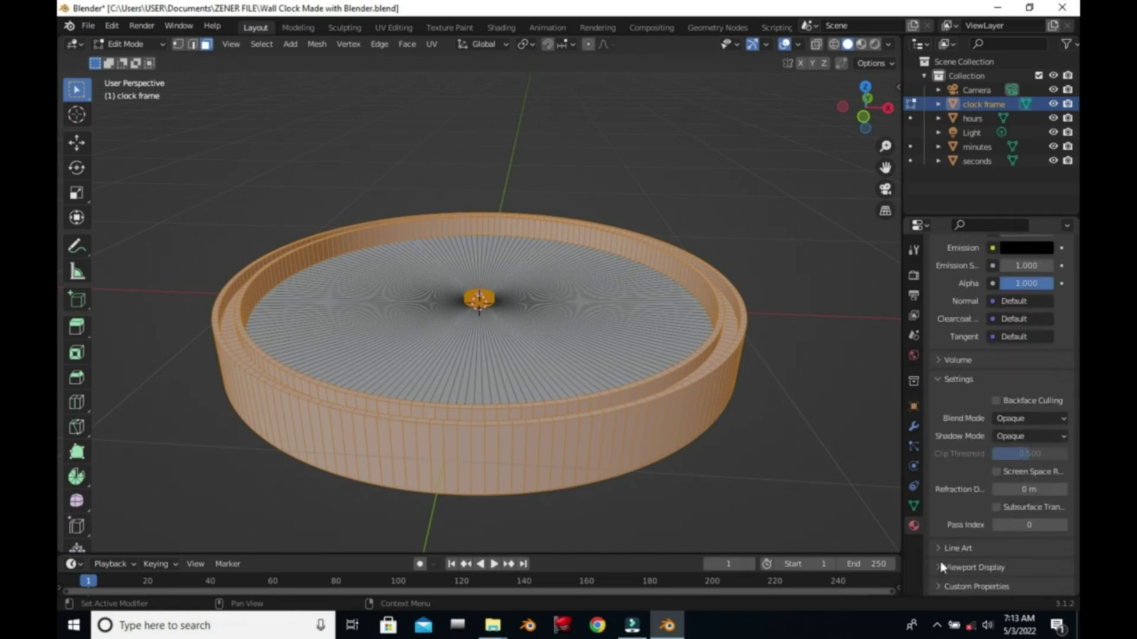
pyautogui.click(941, 568)
pyautogui.click(999, 588)
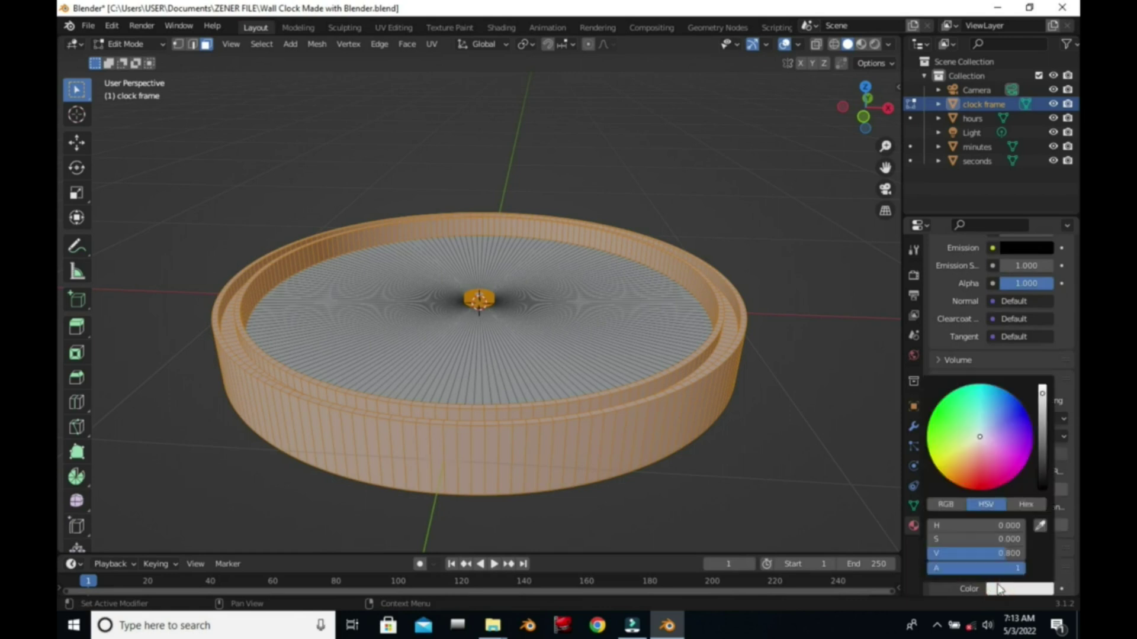
pyautogui.moveTo(1039, 479); pyautogui.dragTo(1043, 485)
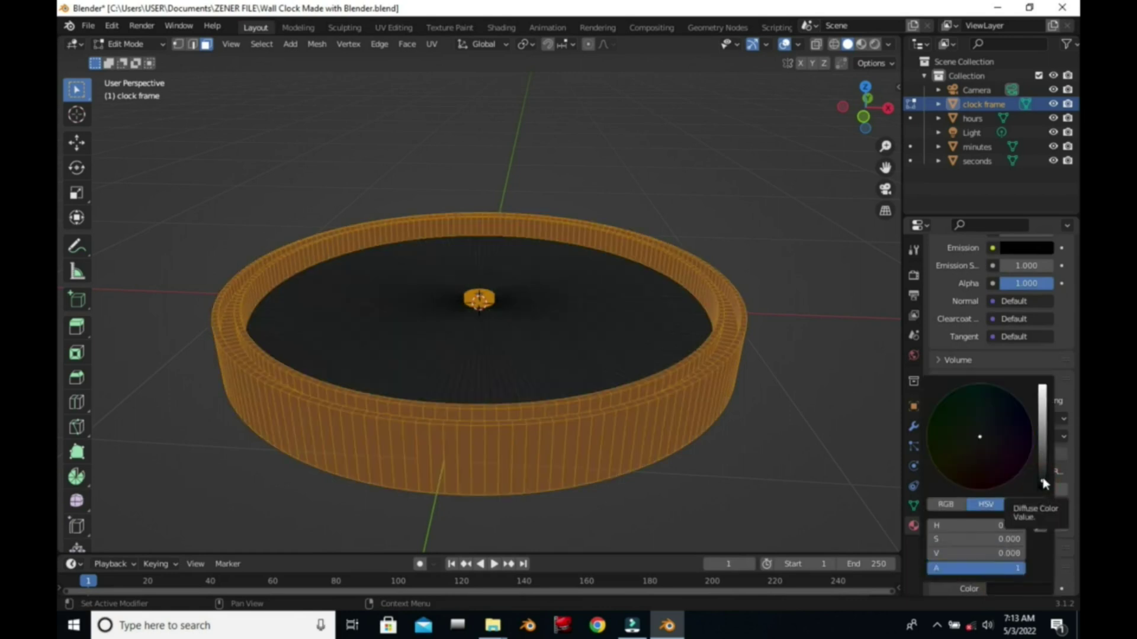
pyautogui.click(981, 463)
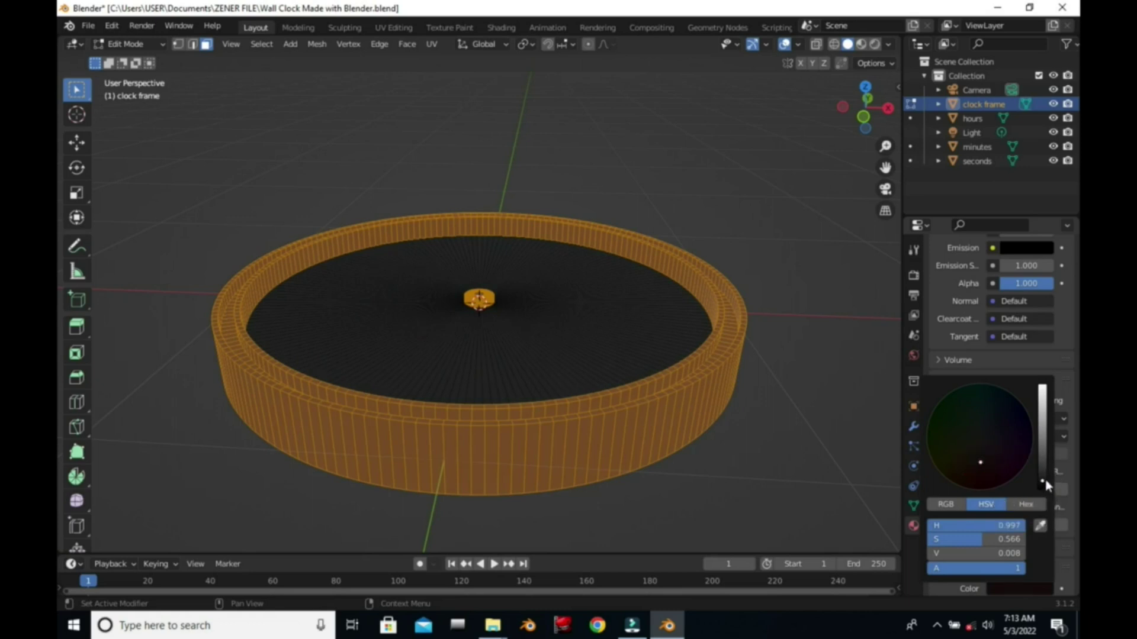
pyautogui.moveTo(1044, 482); pyautogui.dragTo(1042, 489)
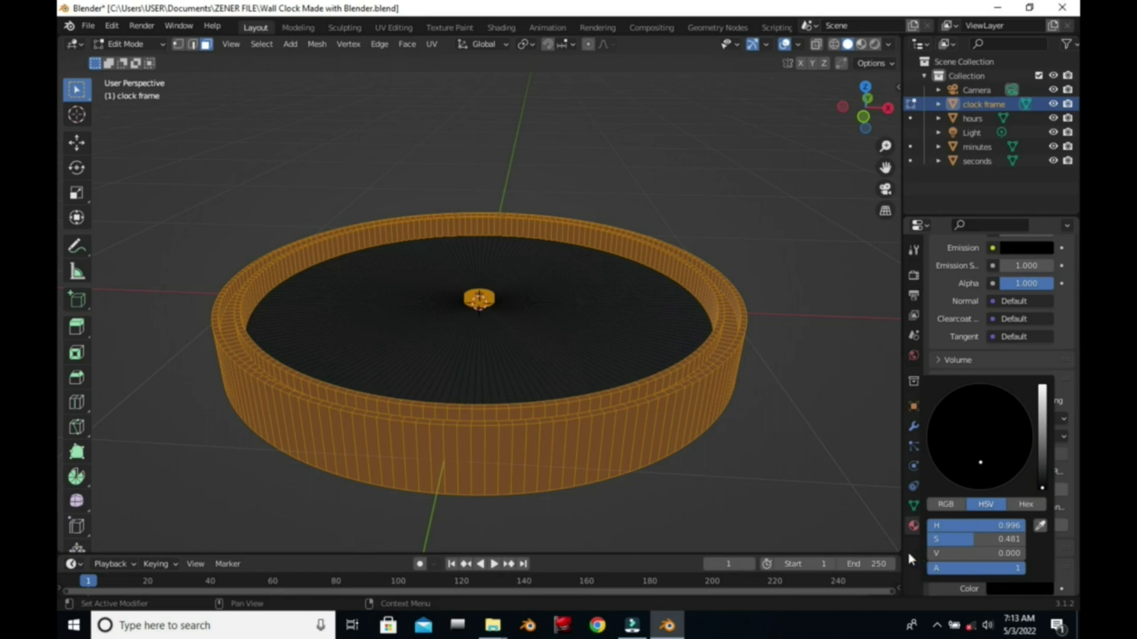
pyautogui.scroll(15, 958, 275)
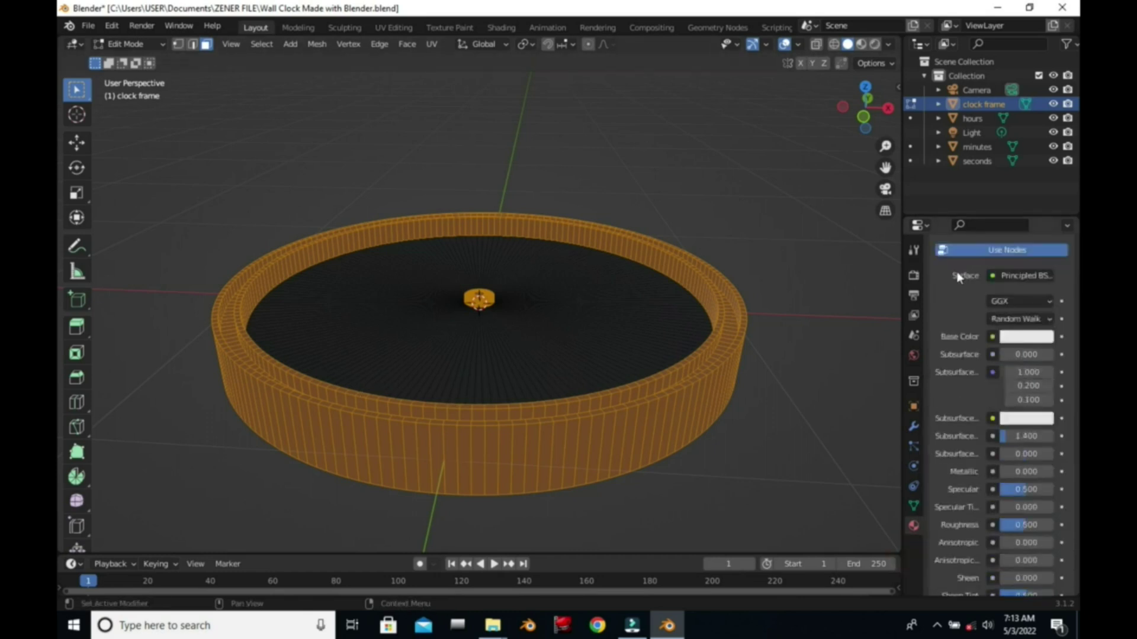
pyautogui.scroll(6, 958, 275)
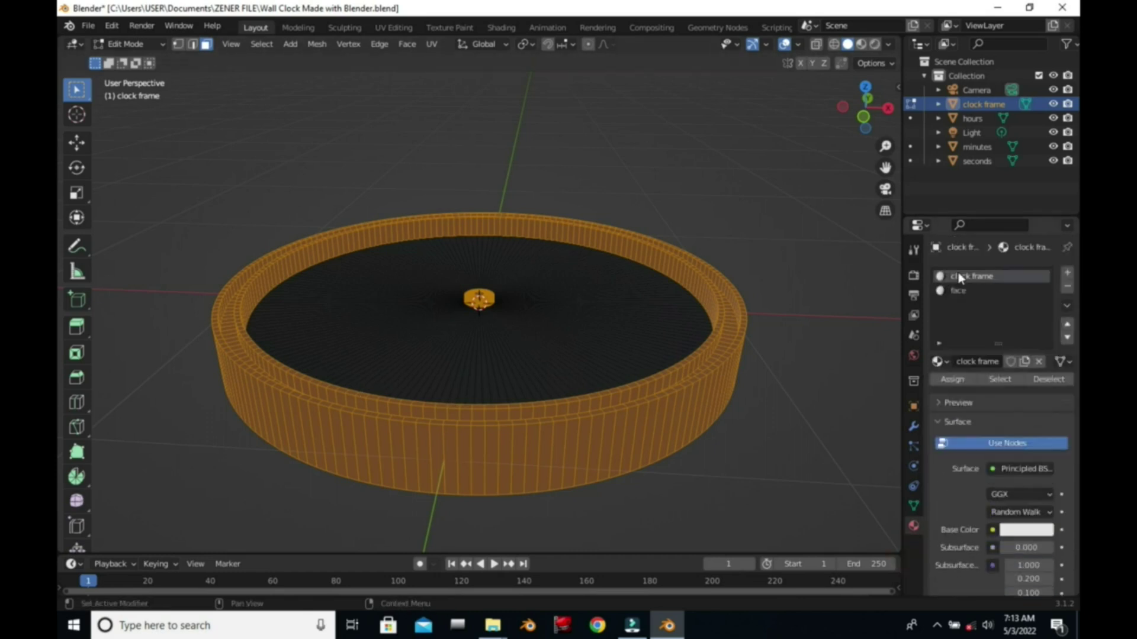
pyautogui.click(959, 380)
pyautogui.keyDown('alt'); pyautogui.click(546, 325); pyautogui.keyUp('alt')
pyautogui.click(971, 291)
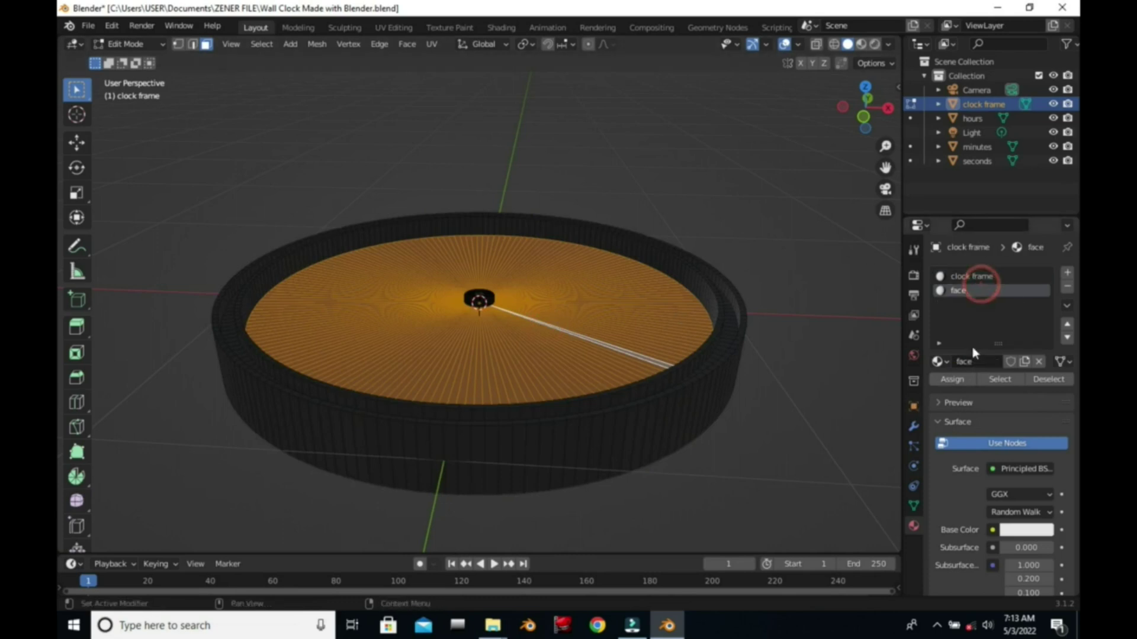
# Assign the face material to the dial, set its display colour to white (value 1.0), and save
pyautogui.click(955, 381)
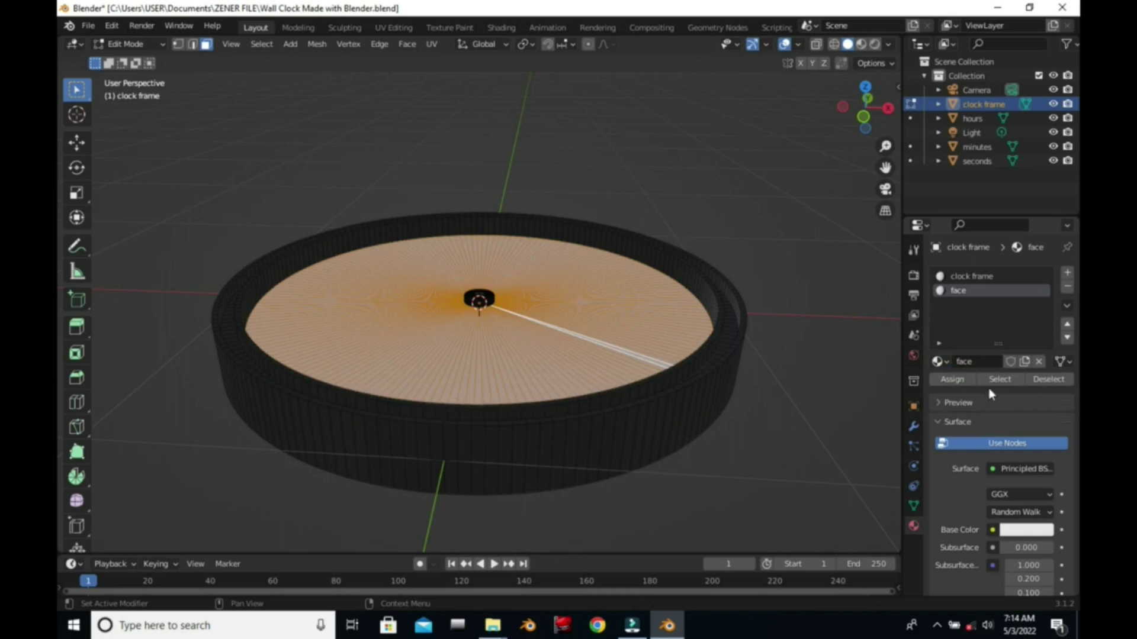
pyautogui.scroll(-10, 986, 386)
pyautogui.scroll(-15, 984, 387)
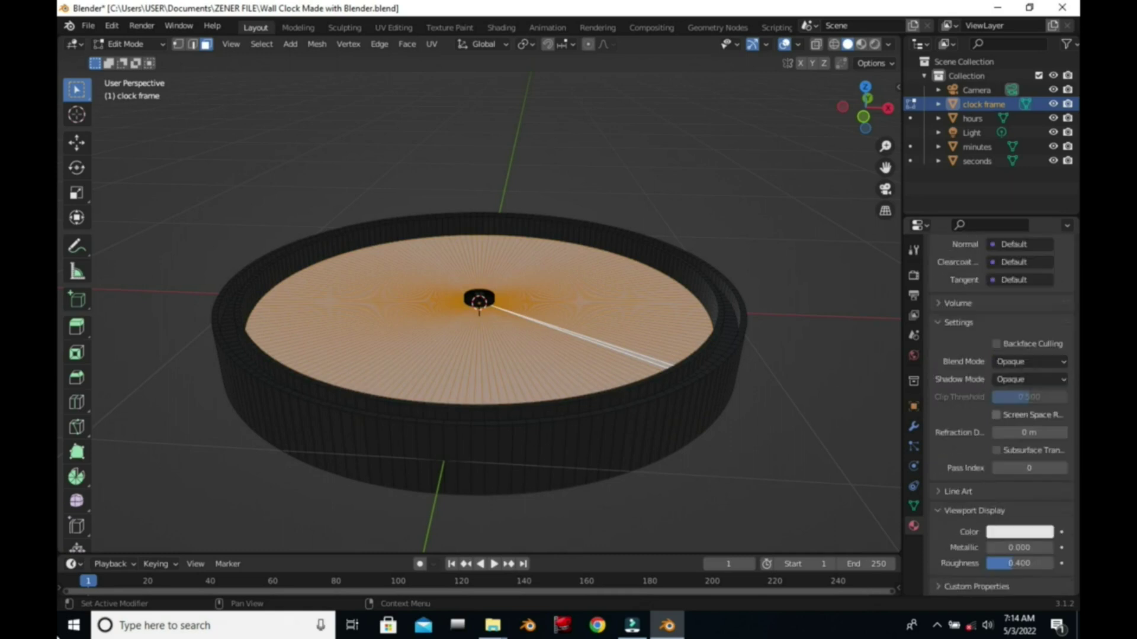
pyautogui.click(1012, 531)
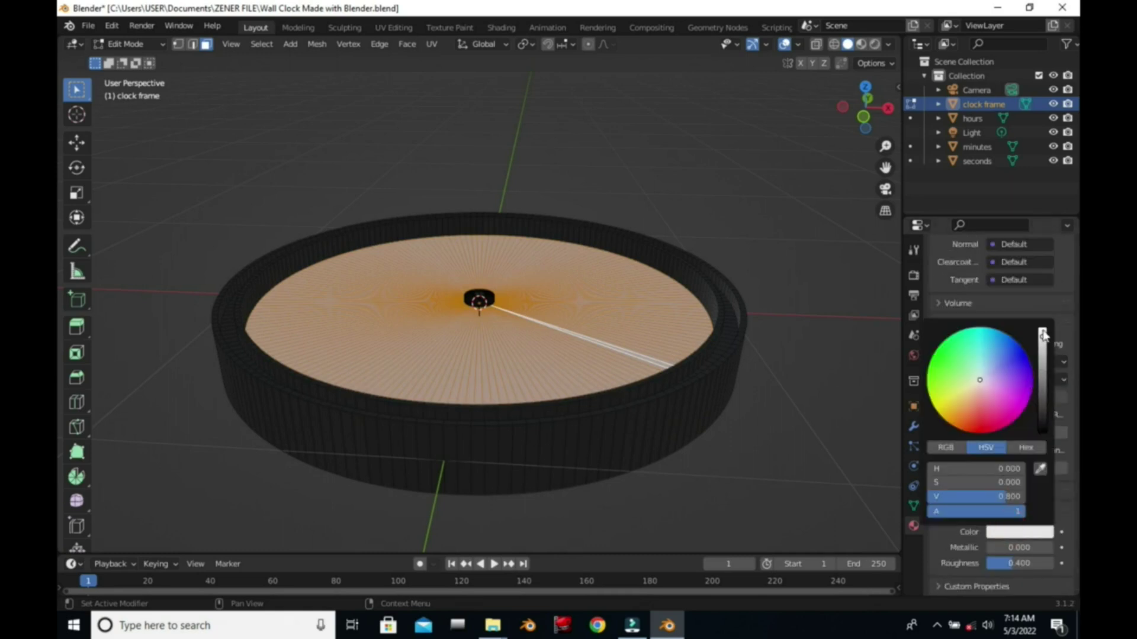
pyautogui.moveTo(1043, 342); pyautogui.dragTo(1042, 328)
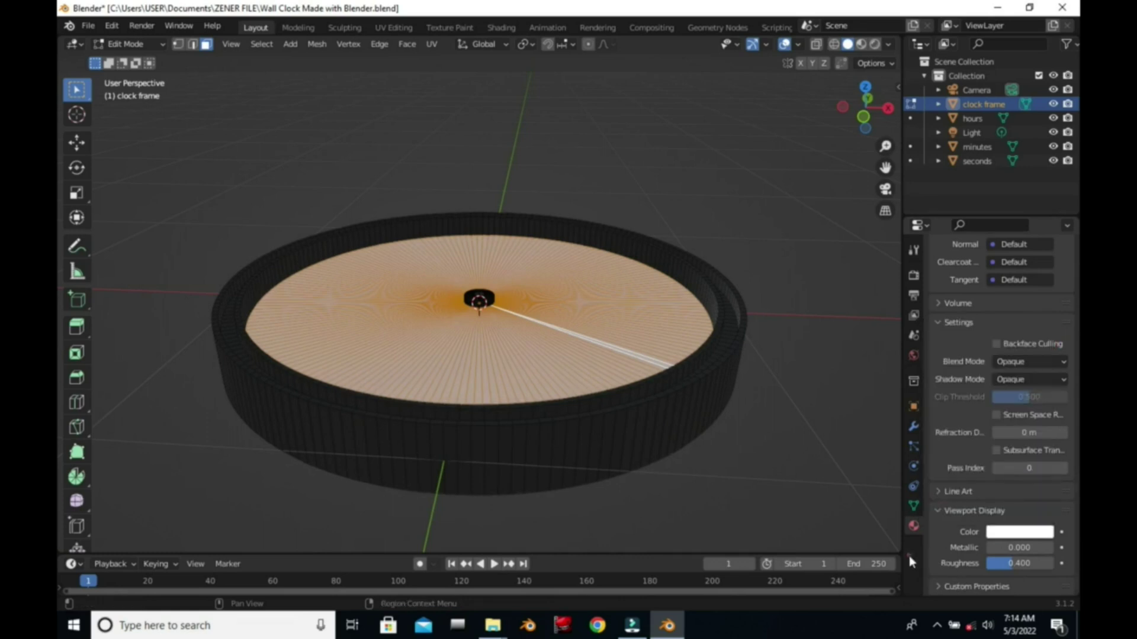
pyautogui.scroll(15, 997, 394)
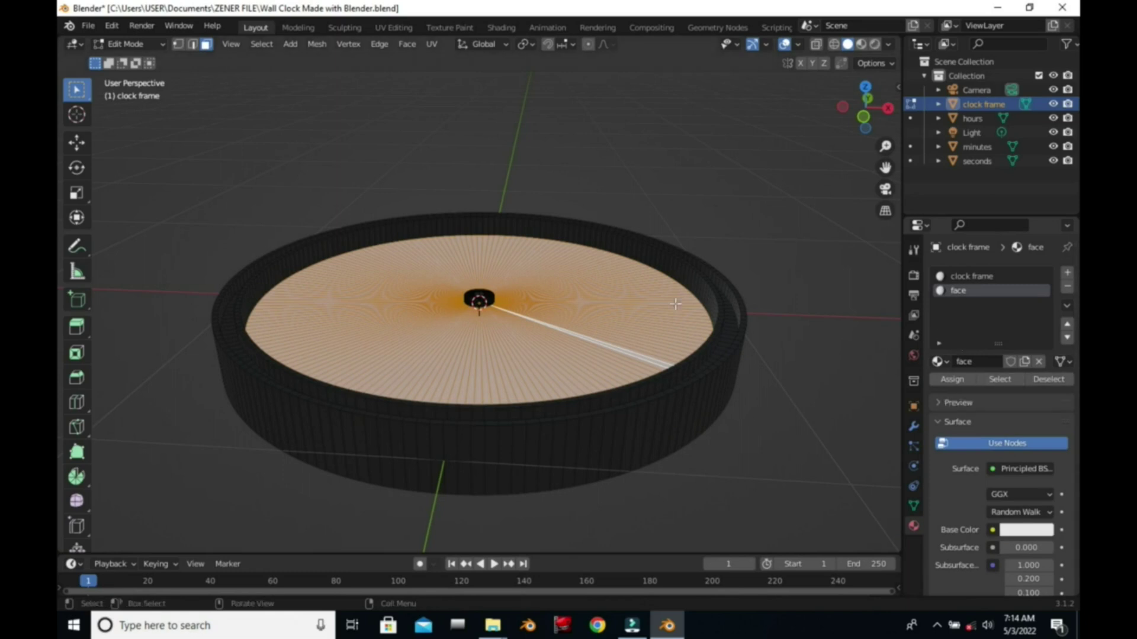
pyautogui.hotkey('ctrl', 's')
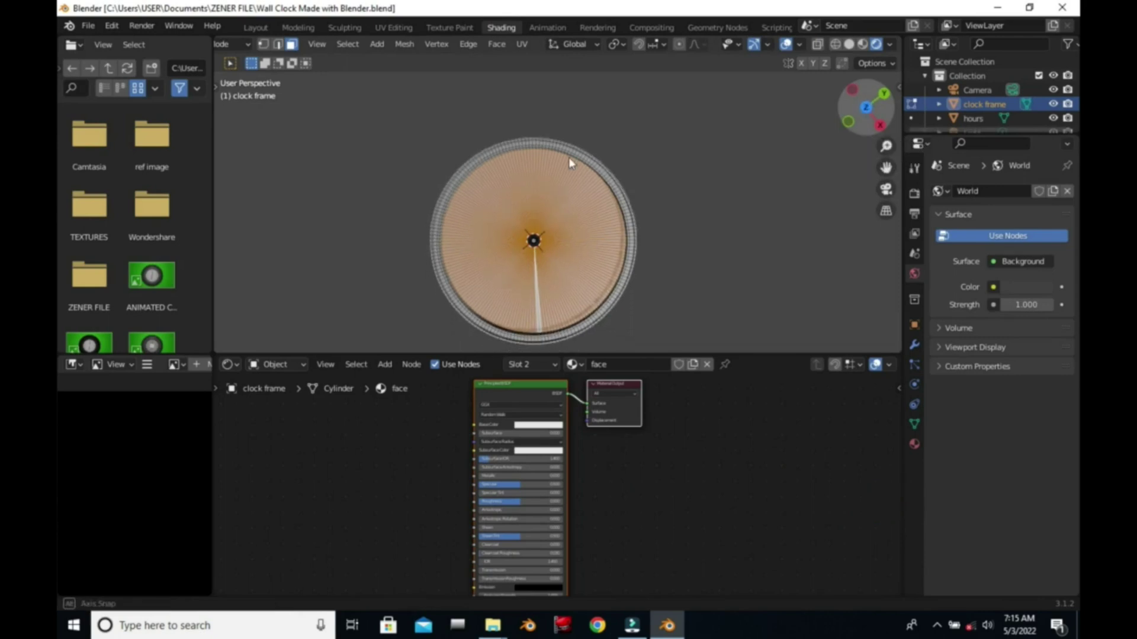
# Add an Image Texture node to the left of the face material's Principled BSDF
pyautogui.scroll(1, 569, 157)
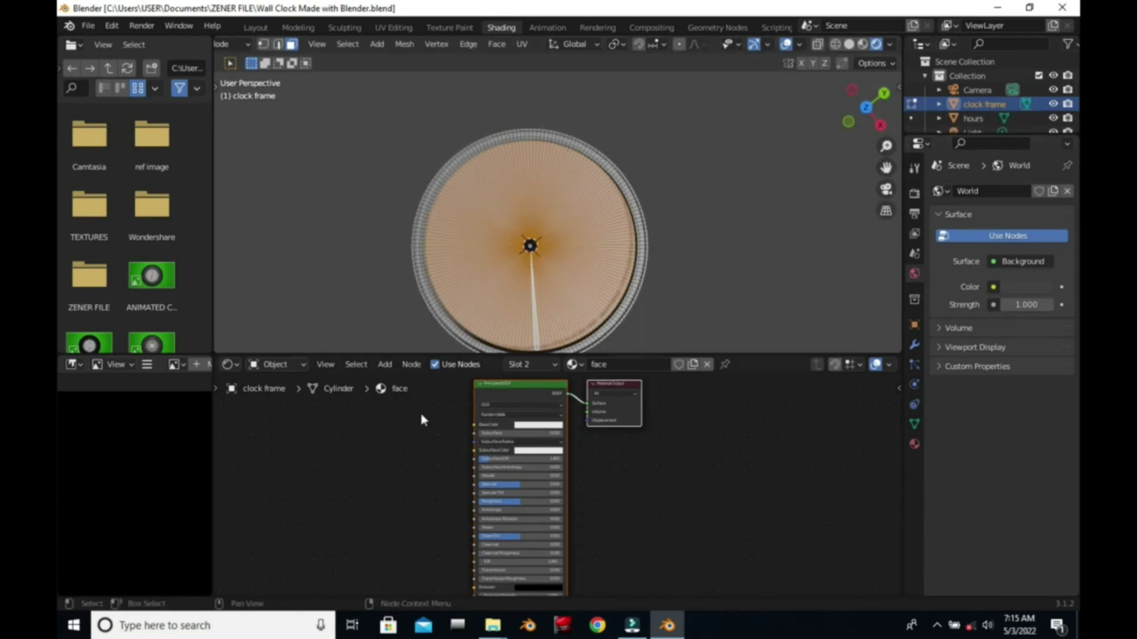
pyautogui.click(385, 365)
pyautogui.moveTo(414, 450)
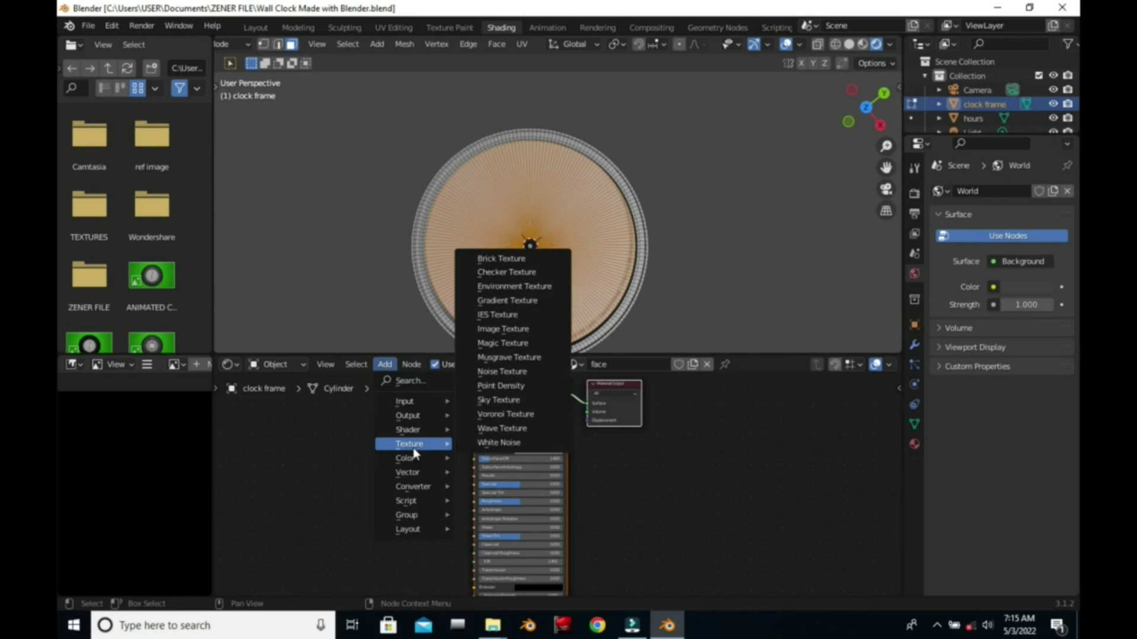
pyautogui.click(510, 329)
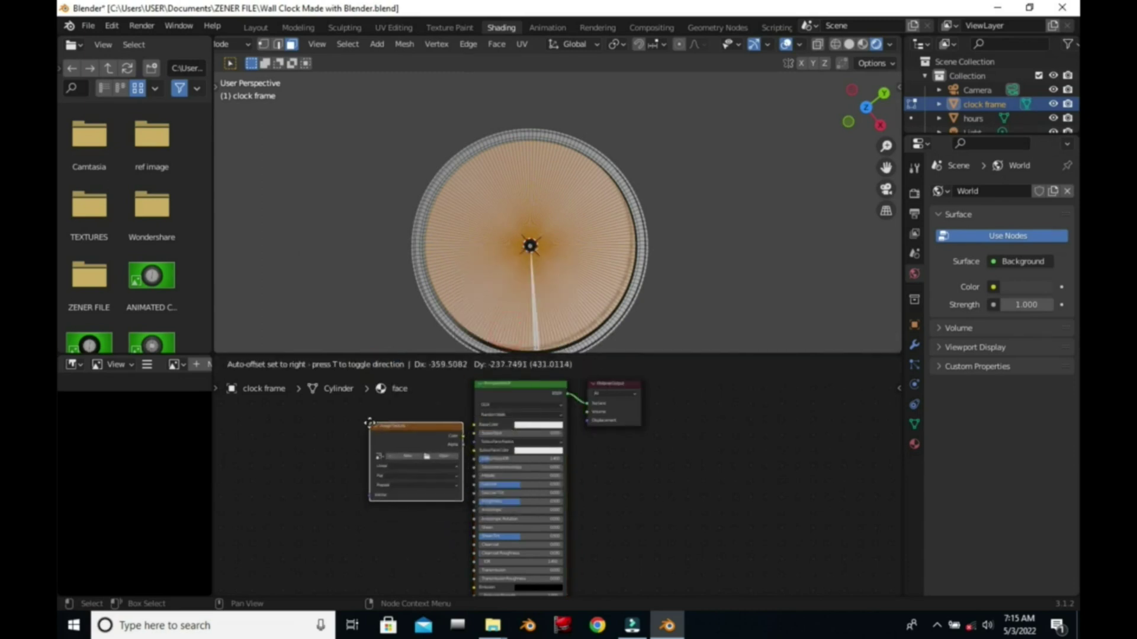
pyautogui.click(370, 422)
pyautogui.scroll(2, 403, 458)
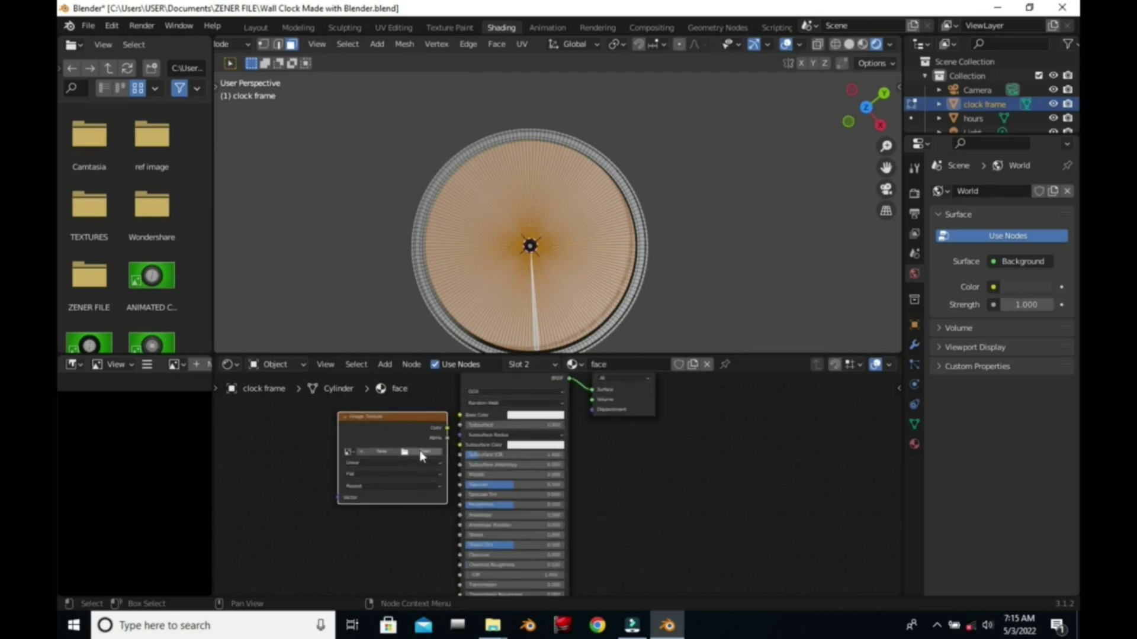
pyautogui.moveTo(273, 507); pyautogui.dragTo(304, 529, button='middle')
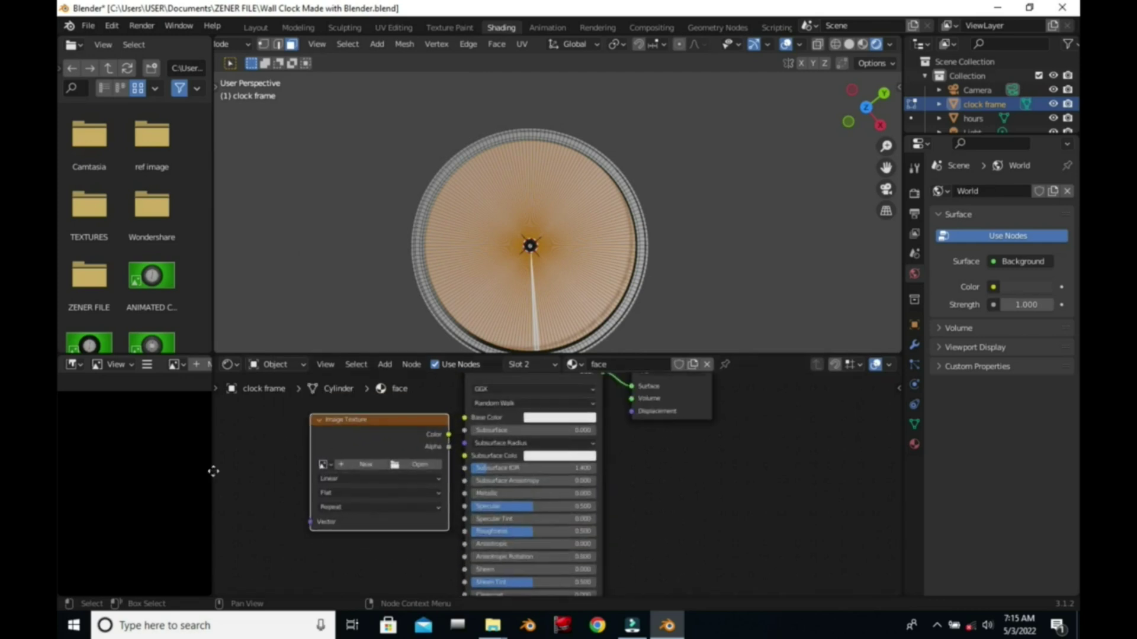
pyautogui.scroll(2, 248, 469)
pyautogui.scroll(1, 392, 485)
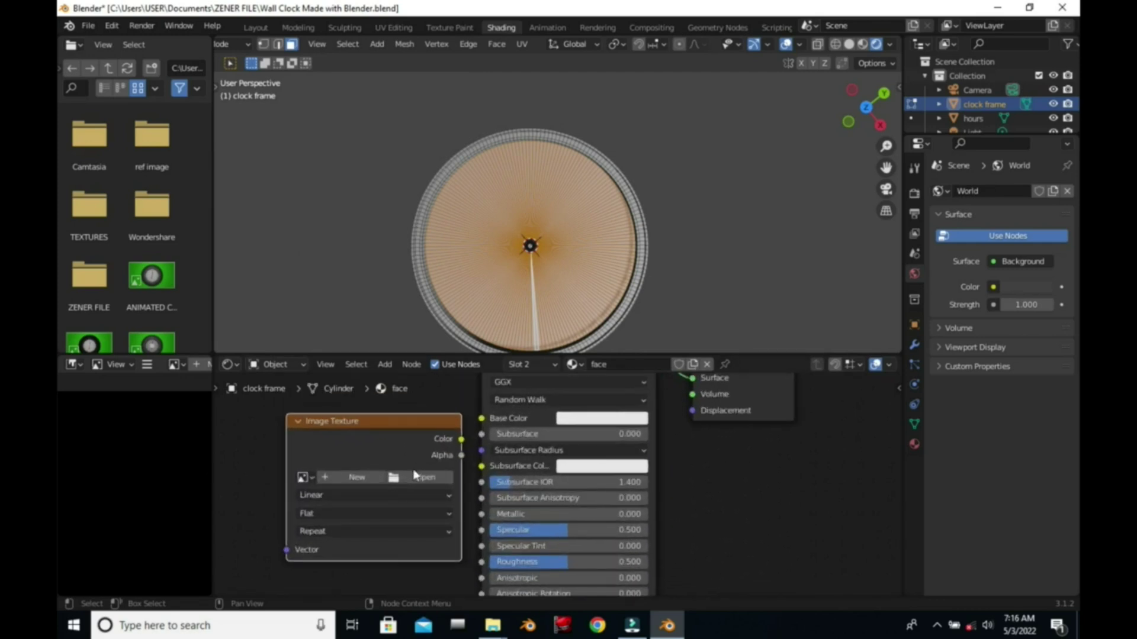
# Load download.png from Documents/ref image into the node and connect its Color to Base Color
pyautogui.click(407, 480)
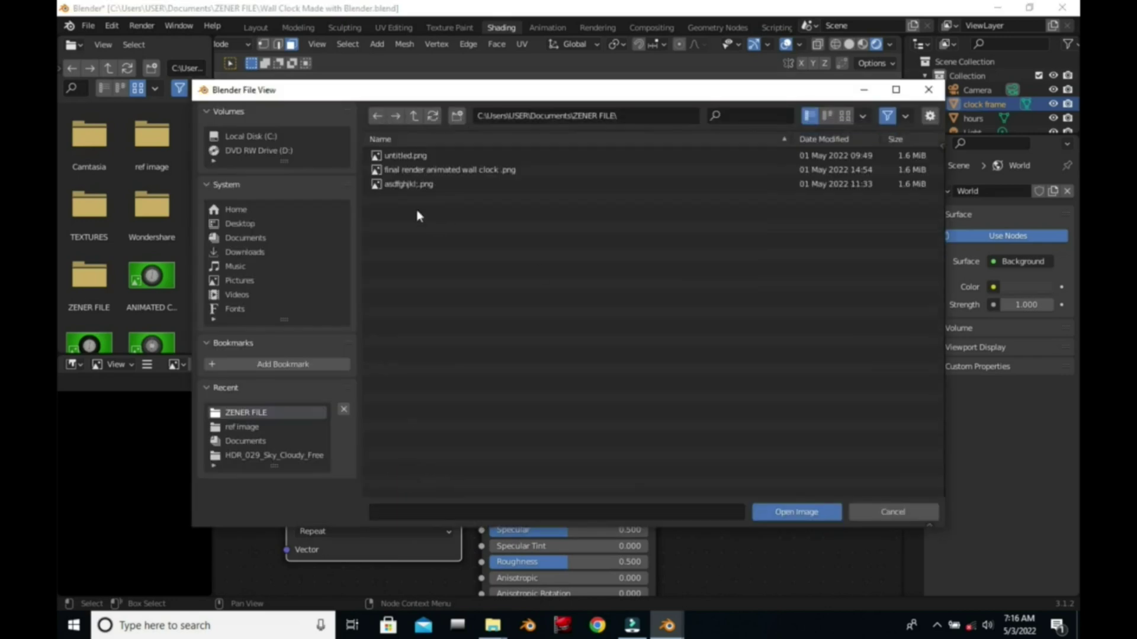
pyautogui.click(256, 239)
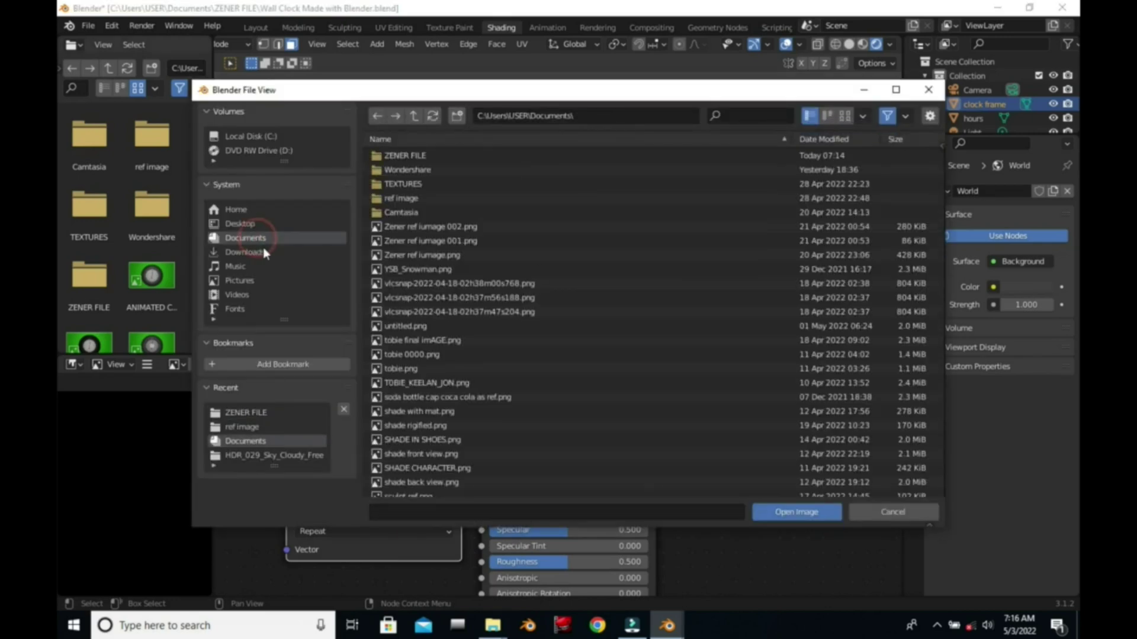
pyautogui.doubleClick(450, 198)
pyautogui.click(408, 439)
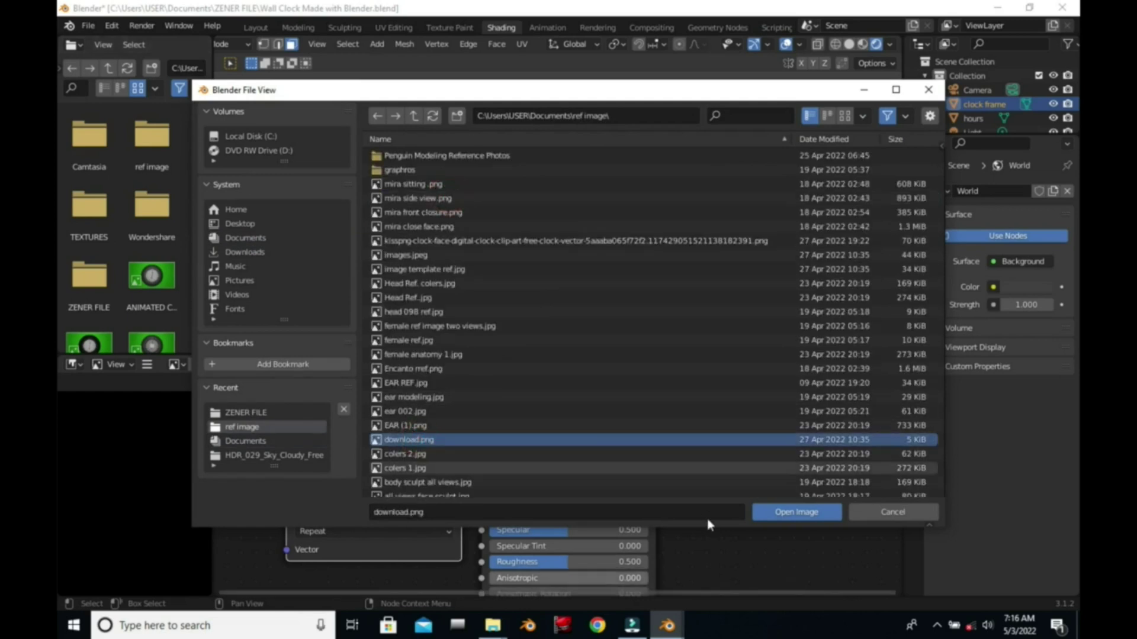
pyautogui.click(776, 514)
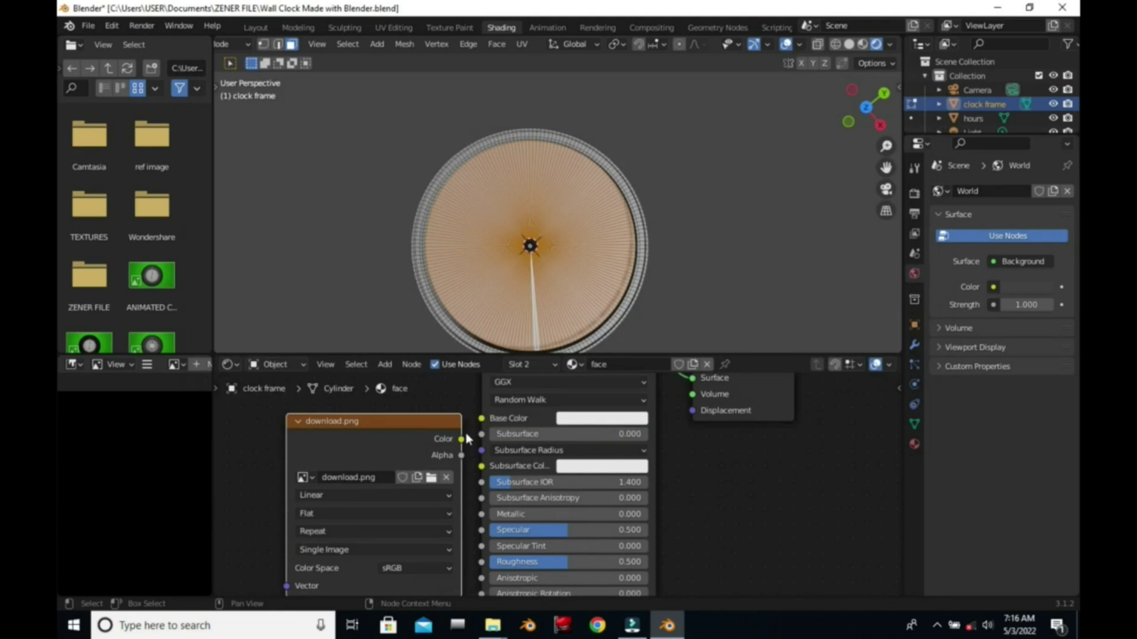
pyautogui.moveTo(461, 439); pyautogui.dragTo(496, 424)
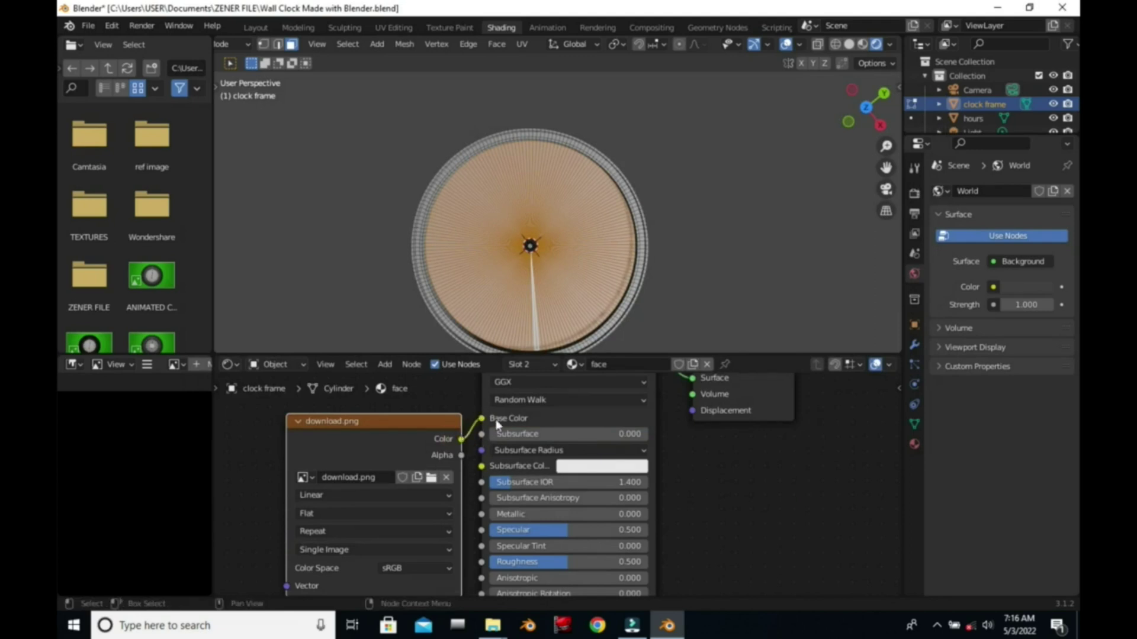
pyautogui.press('a')
pyautogui.scroll(2, 705, 44)
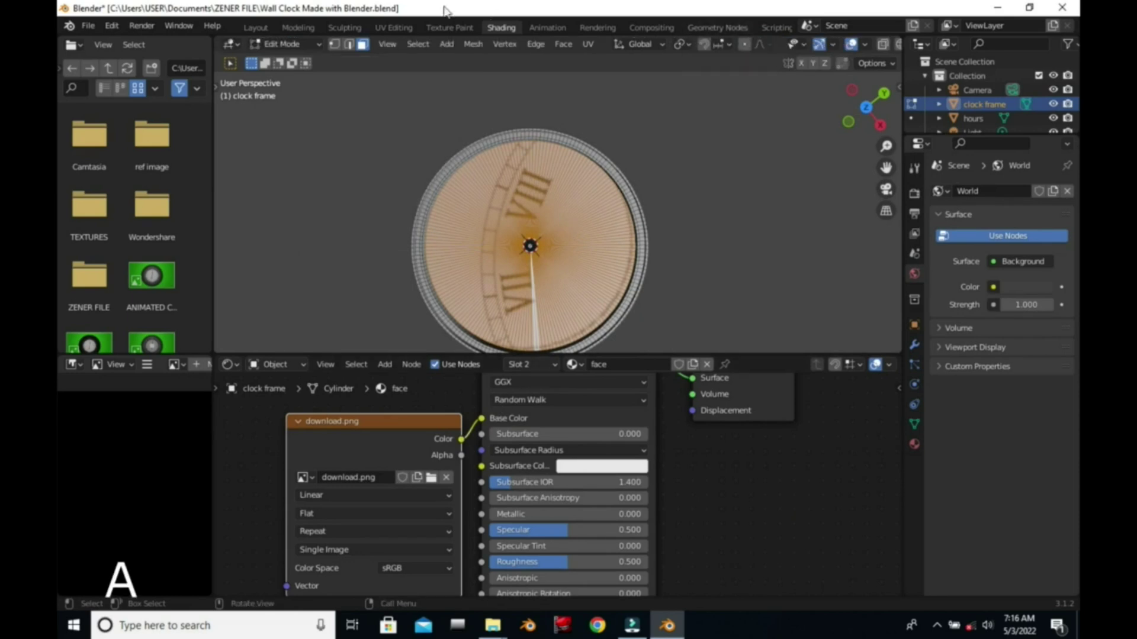
# In UV Editing, centre the dial's UV island on the clock image, viewed from above
pyautogui.click(393, 28)
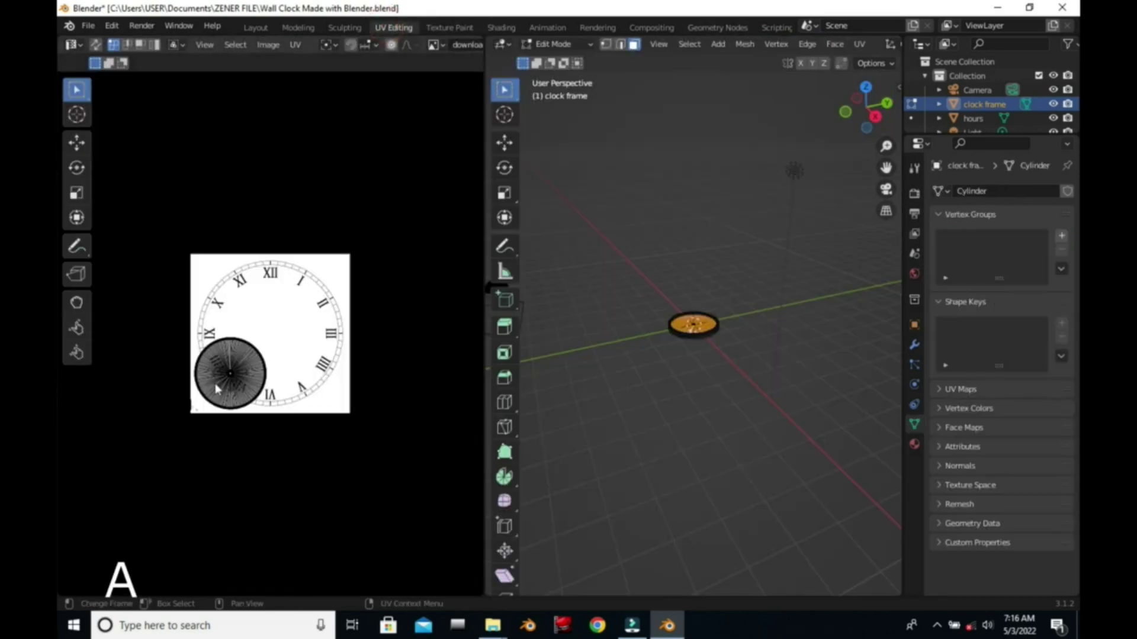
pyautogui.press('g')
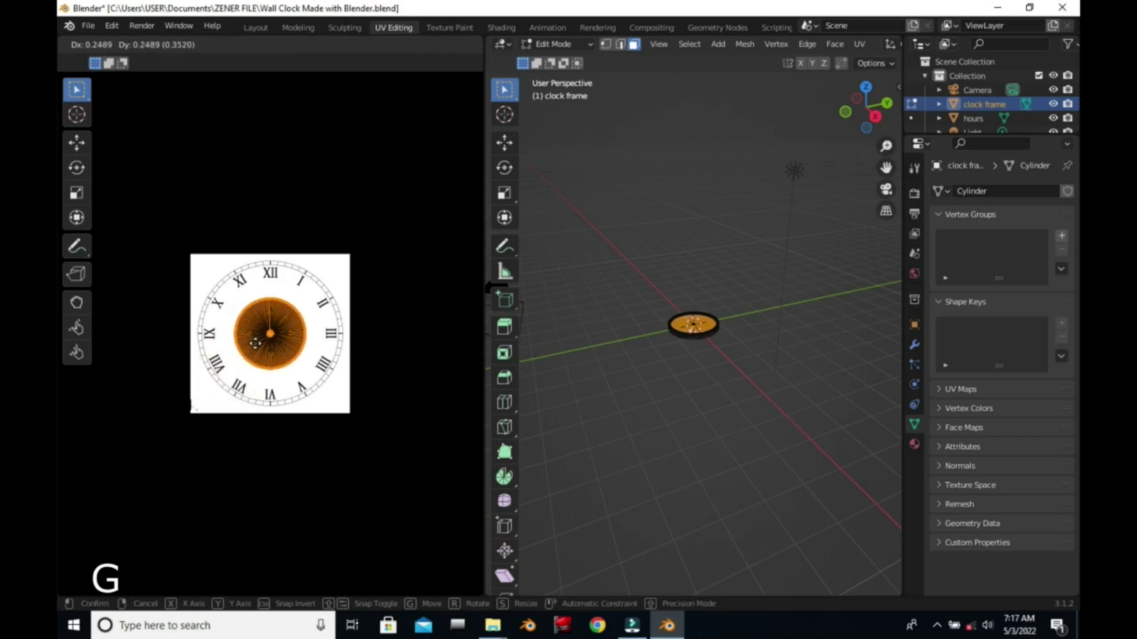
pyautogui.click(259, 338)
pyautogui.click(865, 87)
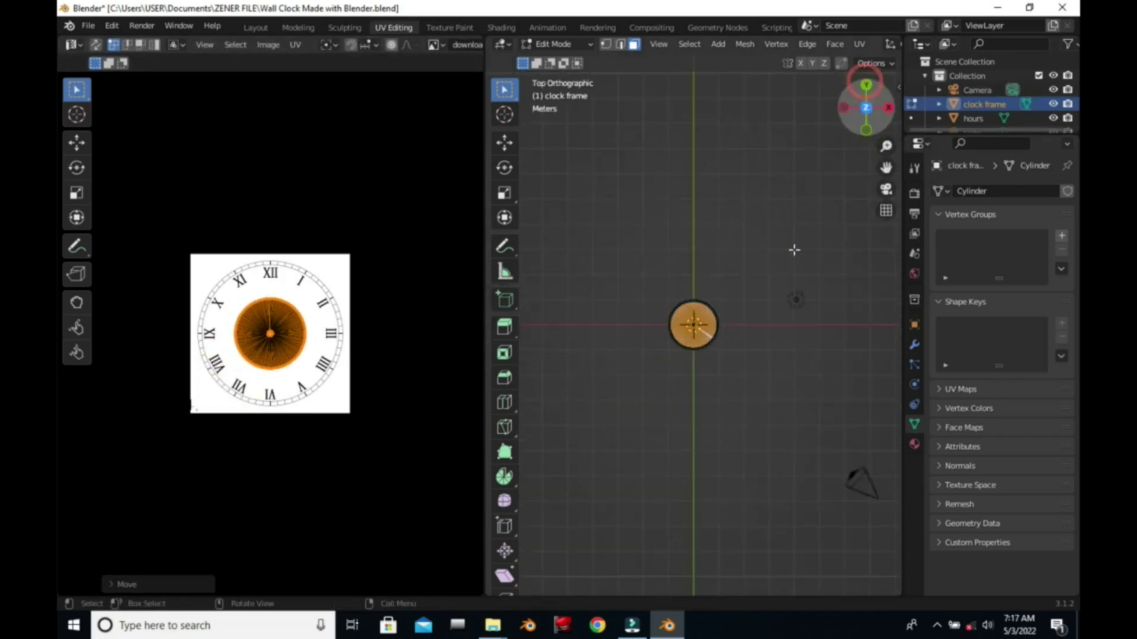
pyautogui.scroll(6, 773, 238)
pyautogui.scroll(3, 772, 238)
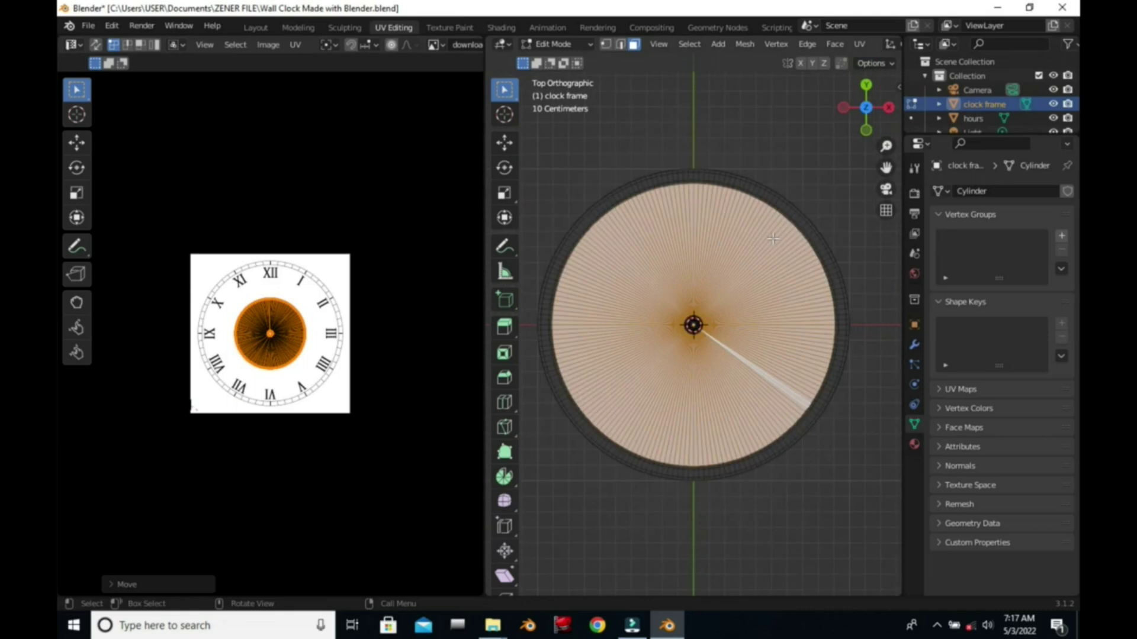
pyautogui.scroll(1, 773, 238)
pyautogui.scroll(-1, 772, 237)
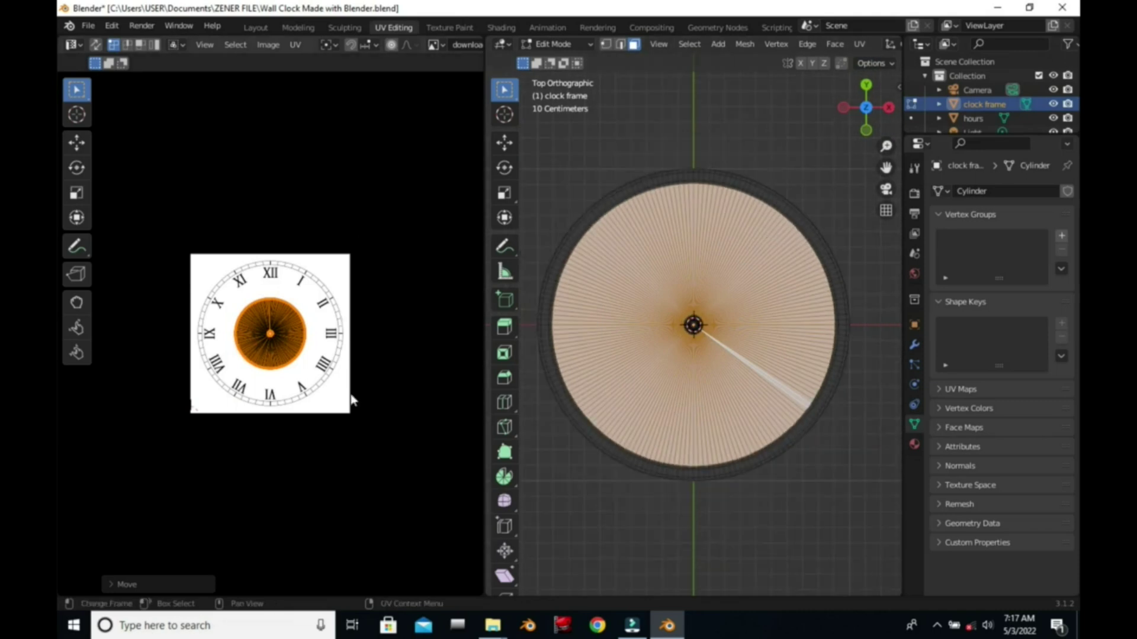
# Scale the UV island over the dial and fine-tune its vertical position and size, then return to Shading
pyautogui.press('s')
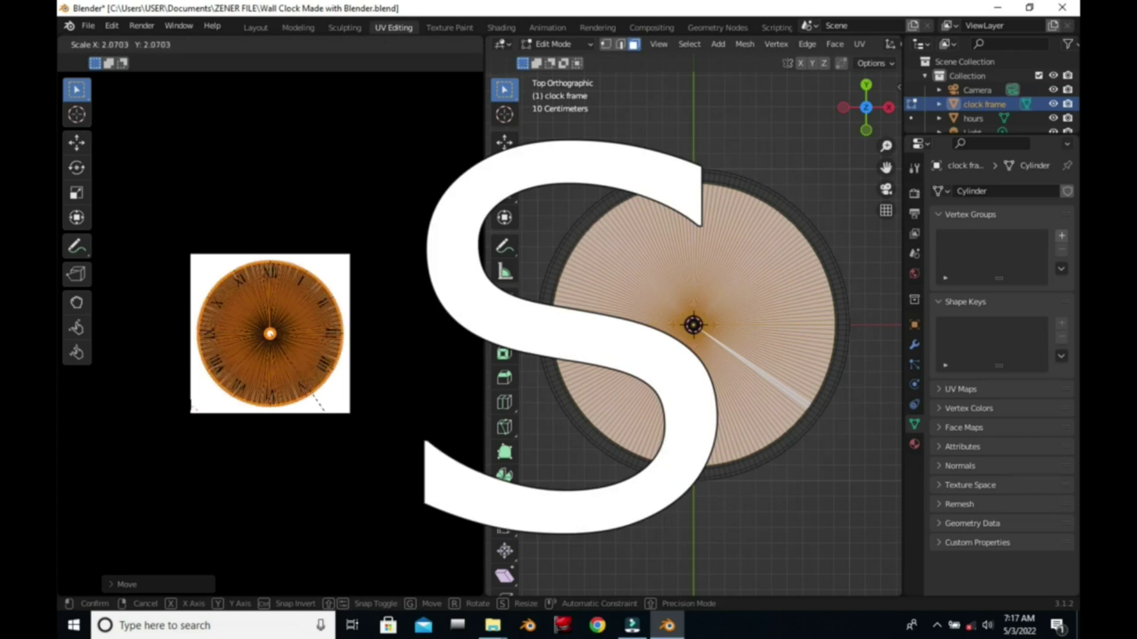
pyautogui.click(422, 556)
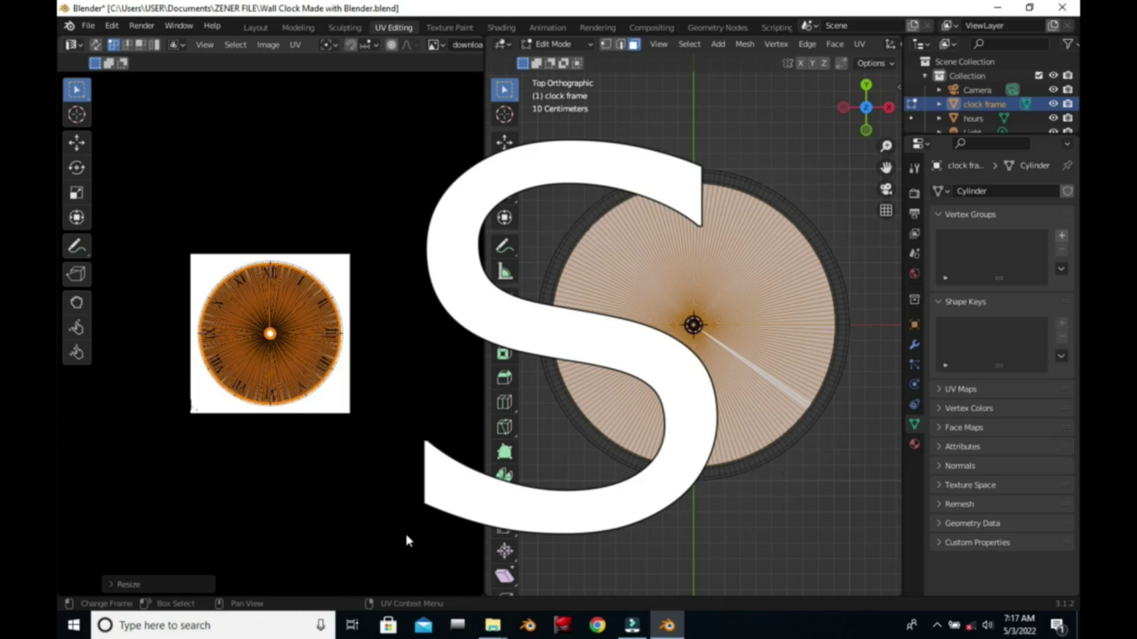
pyautogui.press('g')
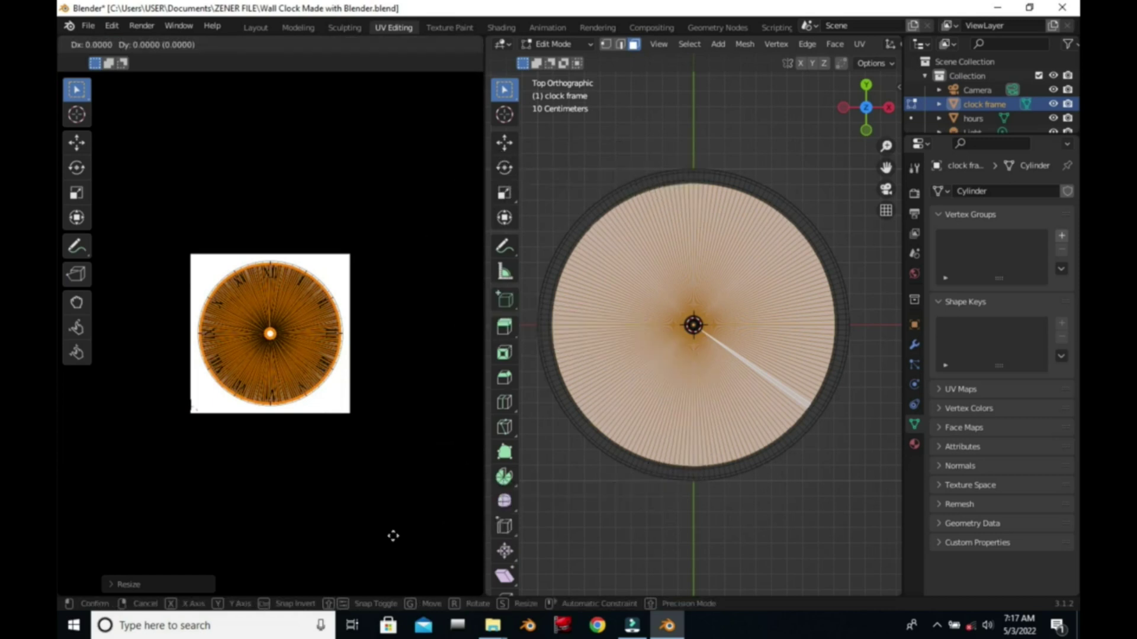
pyautogui.press('y')
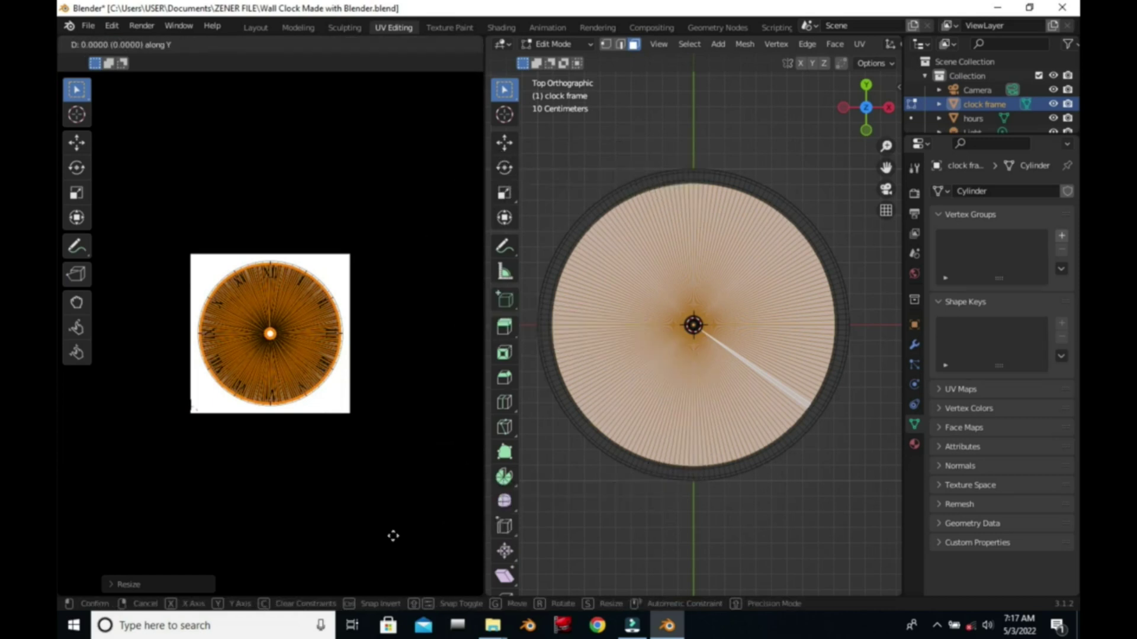
pyautogui.press('g')
pyautogui.click(398, 536)
pyautogui.press('s')
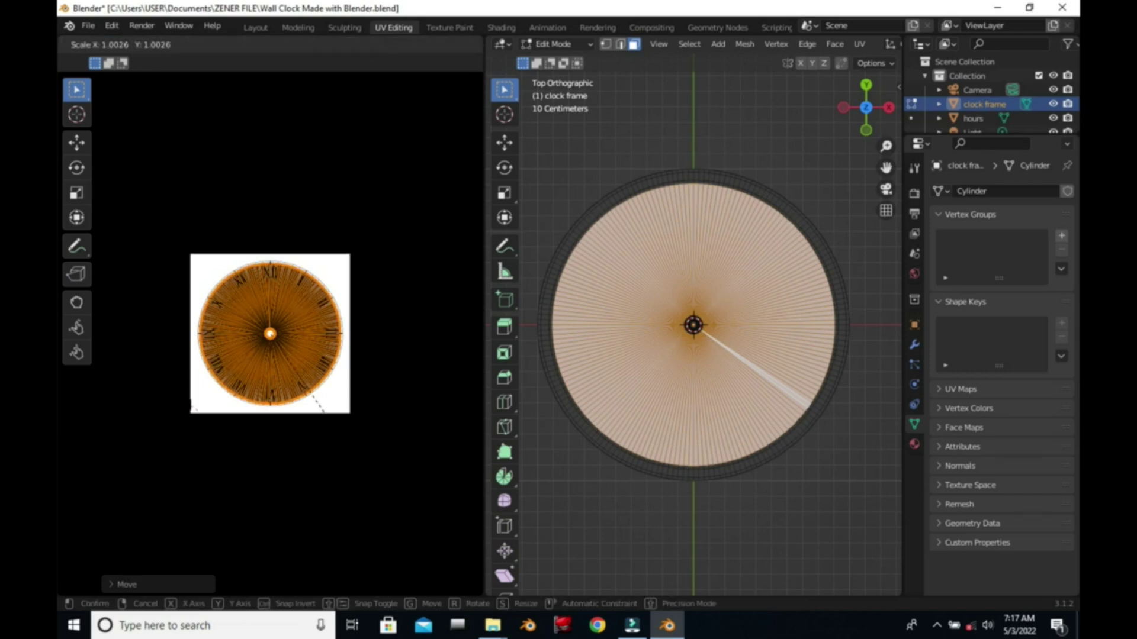
pyautogui.click(415, 542)
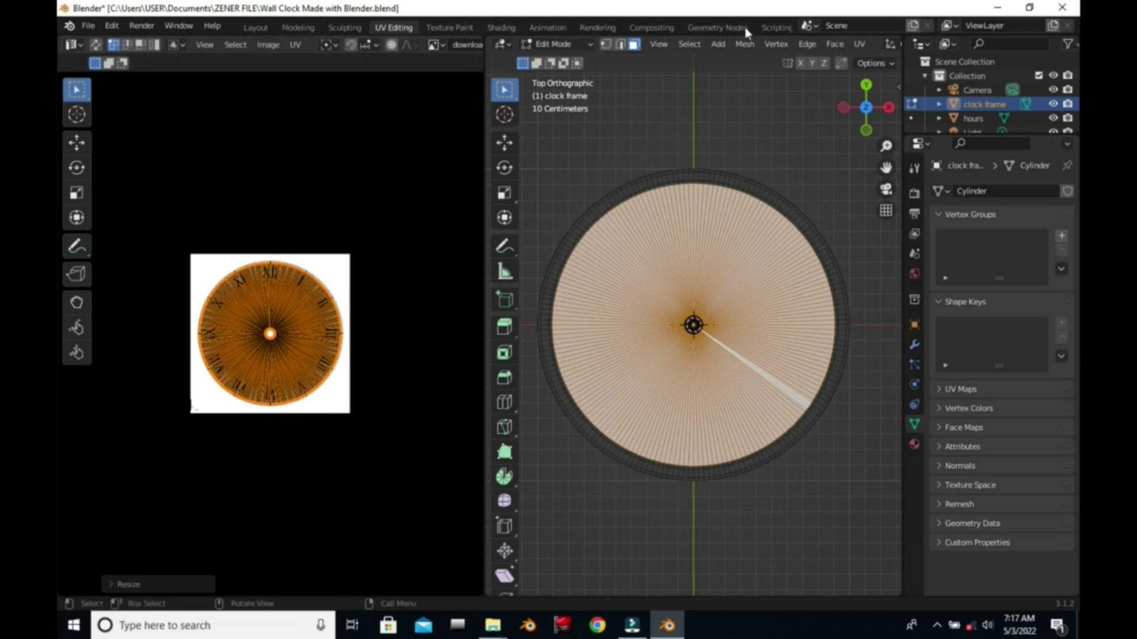
pyautogui.click(497, 27)
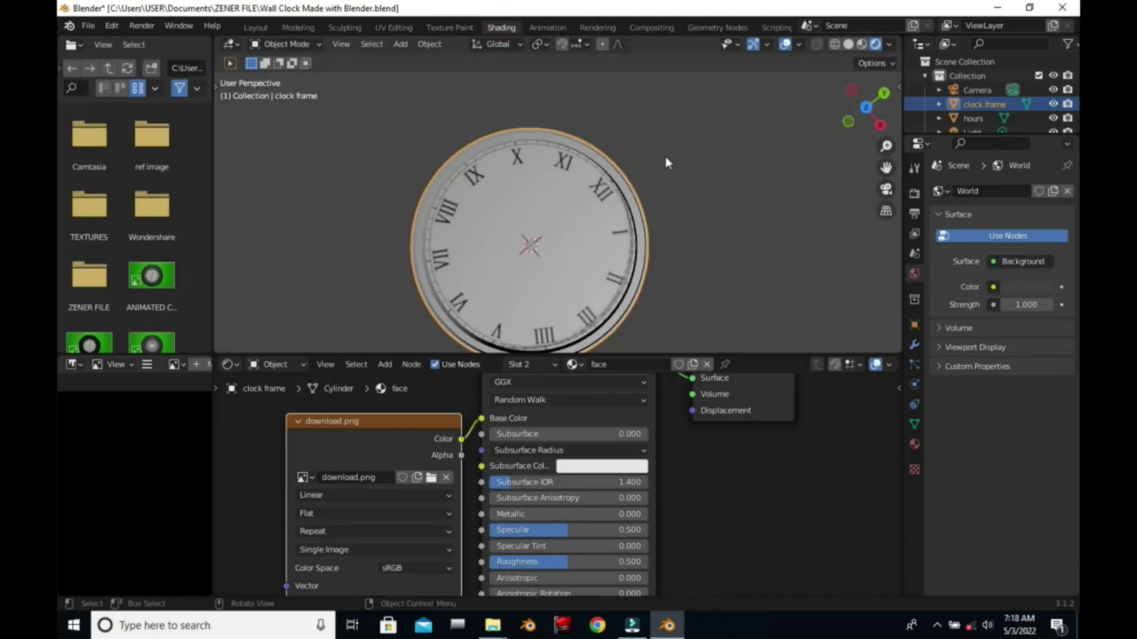
# Set the scene's render engine to Cycles
pyautogui.click(915, 233)
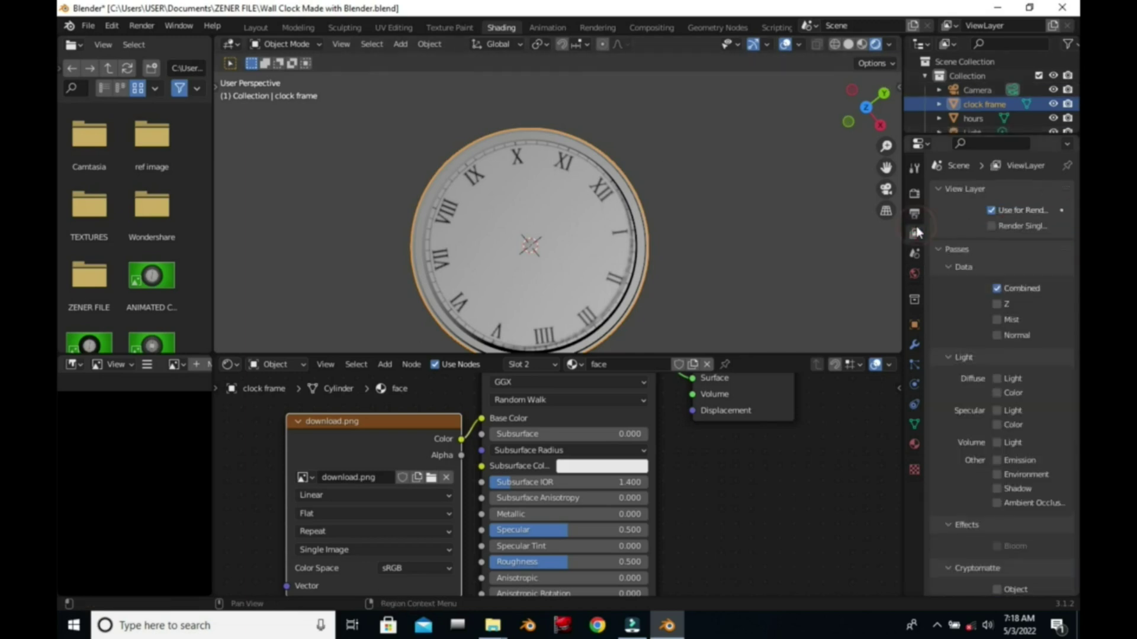
pyautogui.click(915, 189)
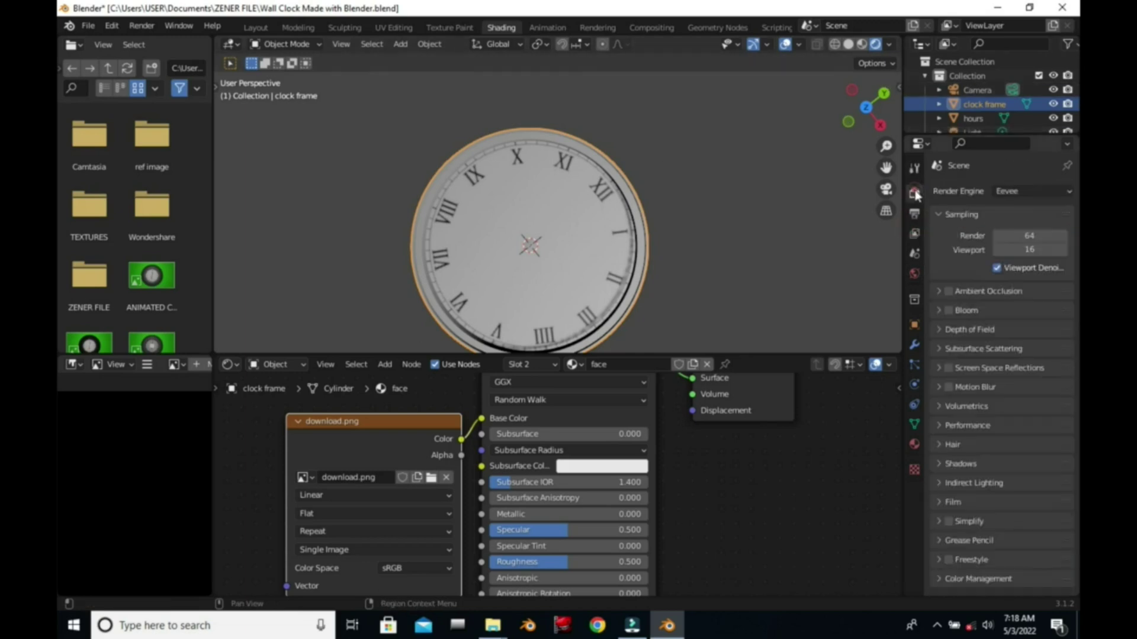
pyautogui.click(1033, 191)
pyautogui.click(1034, 239)
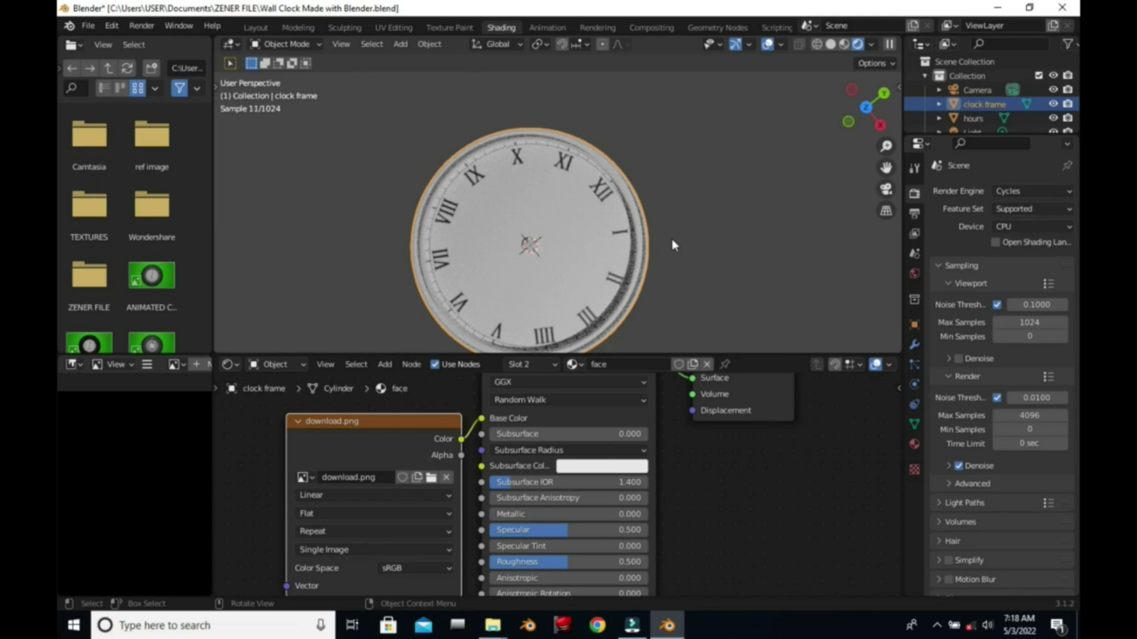
# Select the clock frame material slot in the Material properties
pyautogui.click(916, 446)
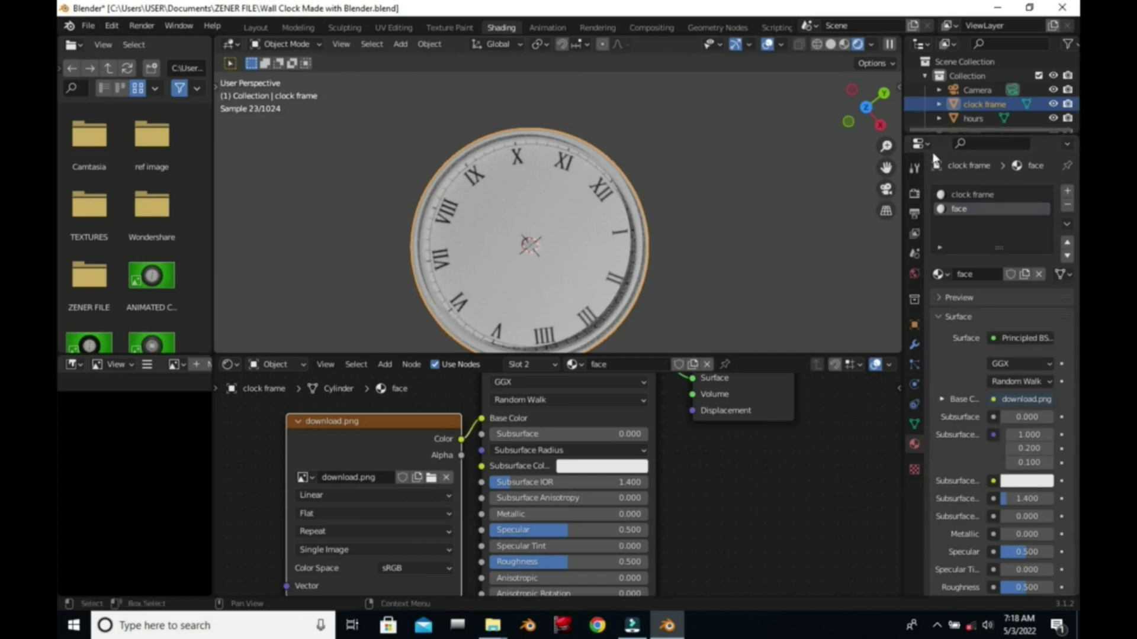
pyautogui.scroll(-3, 973, 117)
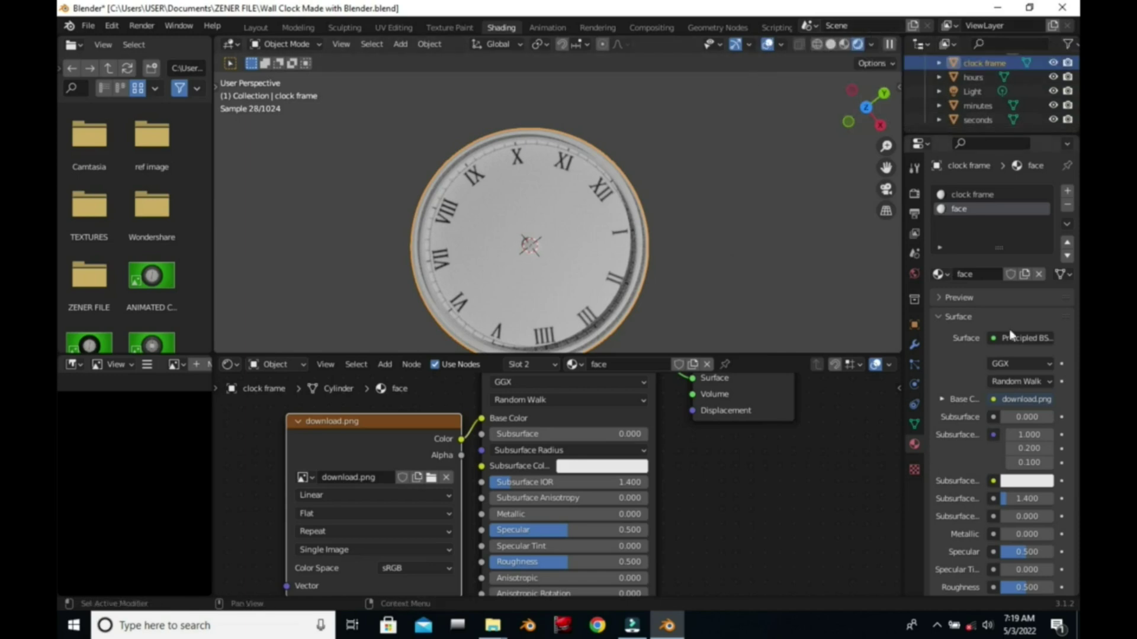
pyautogui.click(1007, 195)
# Give the frame material a near-black red Base Color (Value about 0.017) and save the file
pyautogui.click(1031, 399)
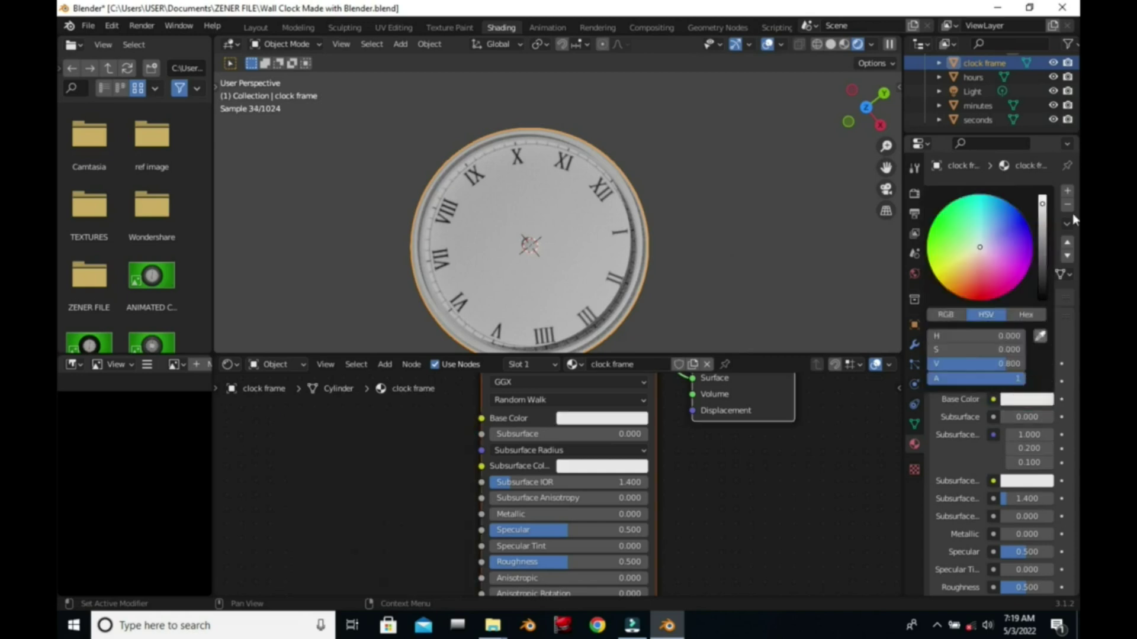
pyautogui.click(1035, 398)
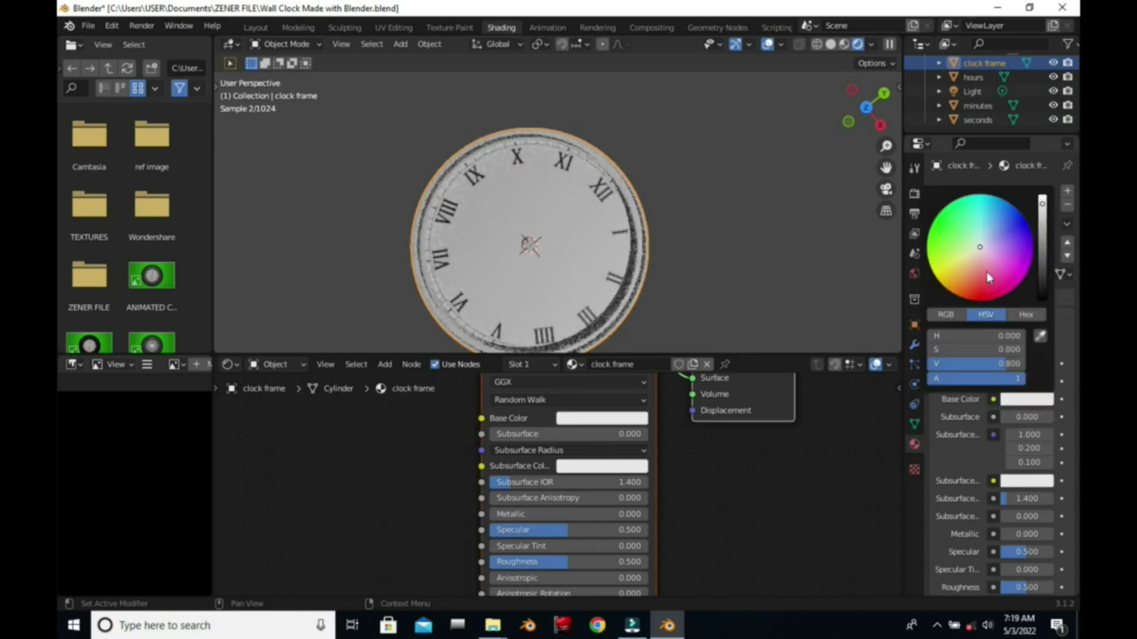
pyautogui.click(977, 268)
pyautogui.click(1042, 286)
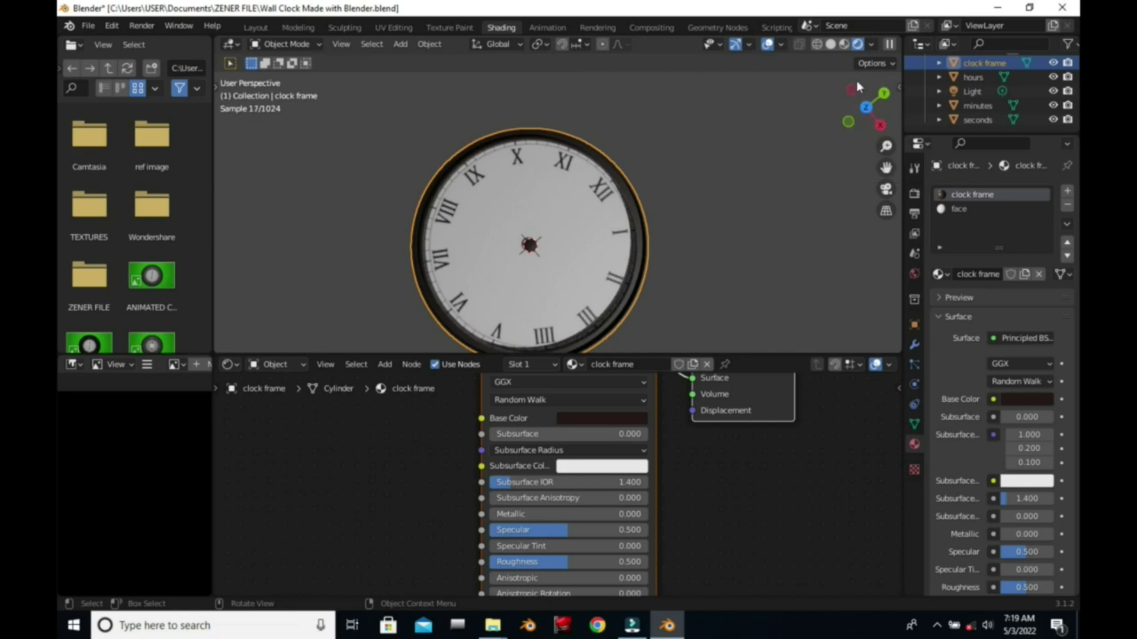
pyautogui.moveTo(856, 84); pyautogui.dragTo(847, 102)
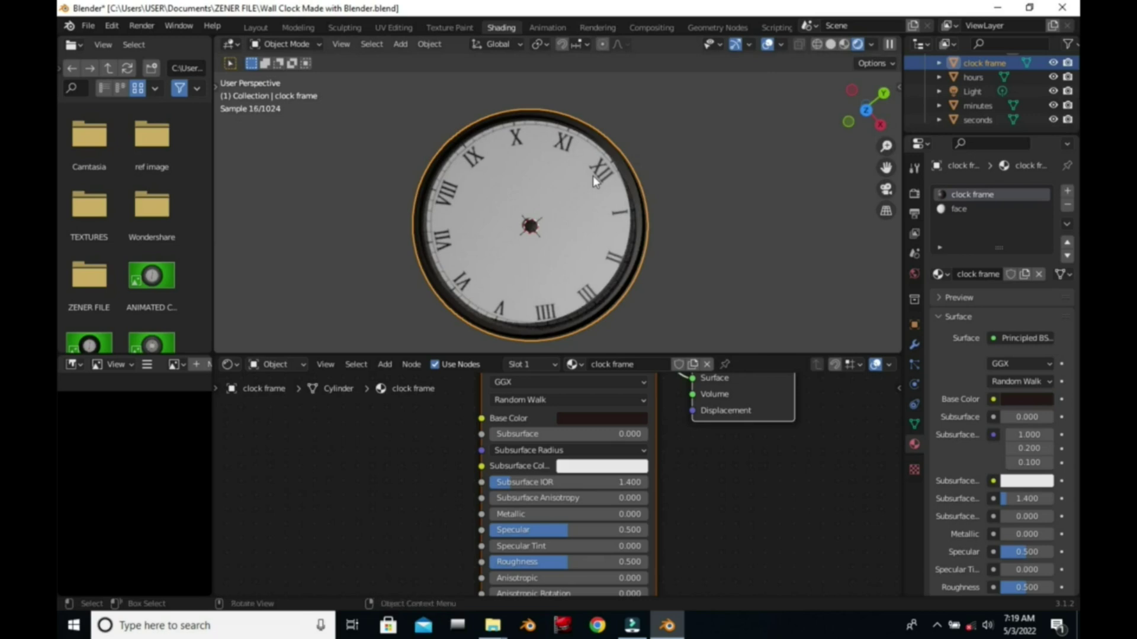
pyautogui.hotkey('ctrl', 's')
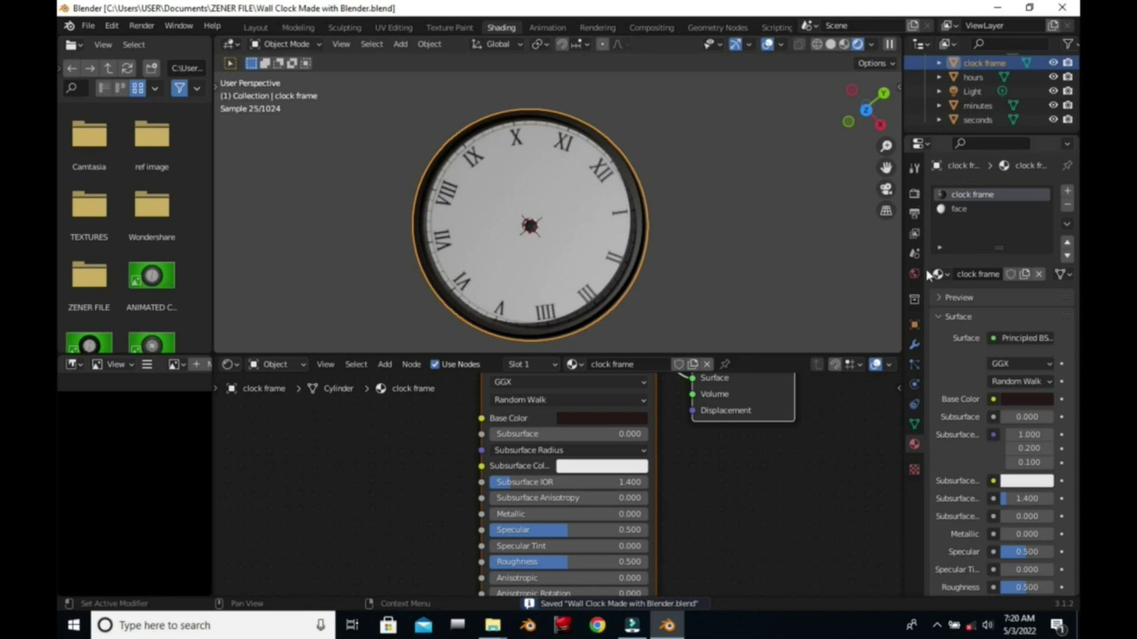
# Enable Viewport Denoise and set the render Device to GPU Compute
pyautogui.click(915, 195)
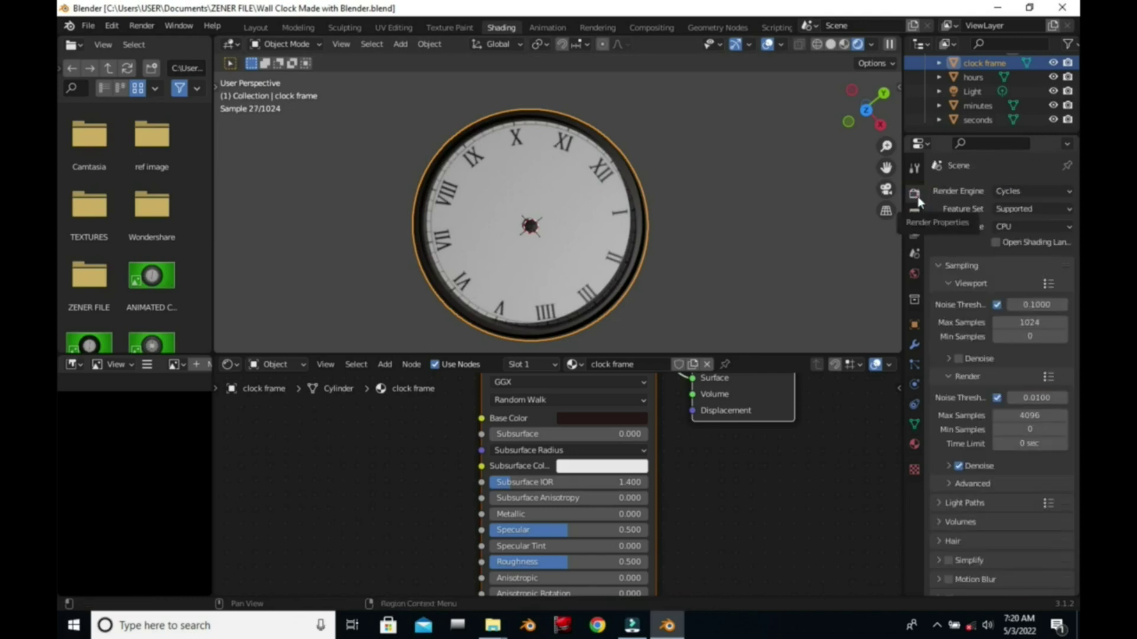
pyautogui.click(959, 358)
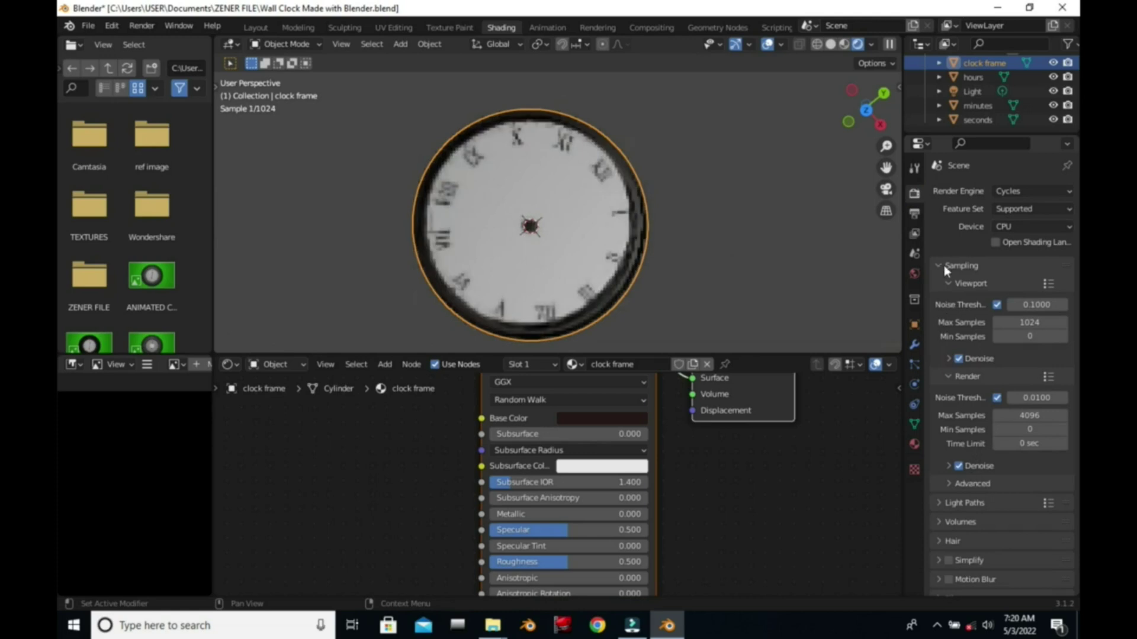
pyautogui.click(1038, 225)
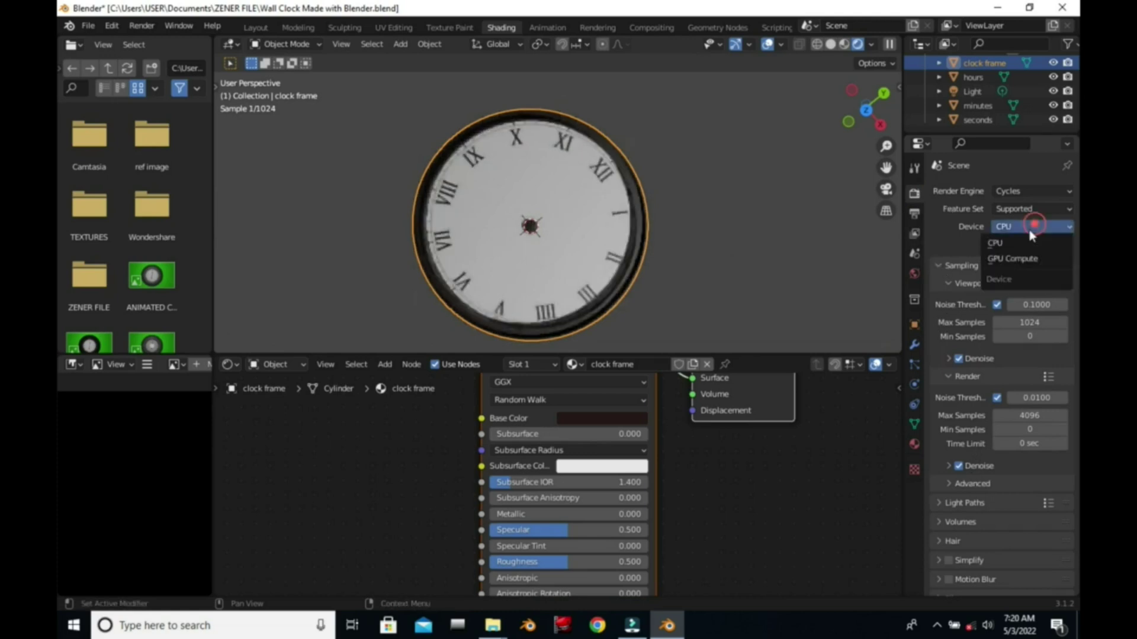
pyautogui.click(1022, 257)
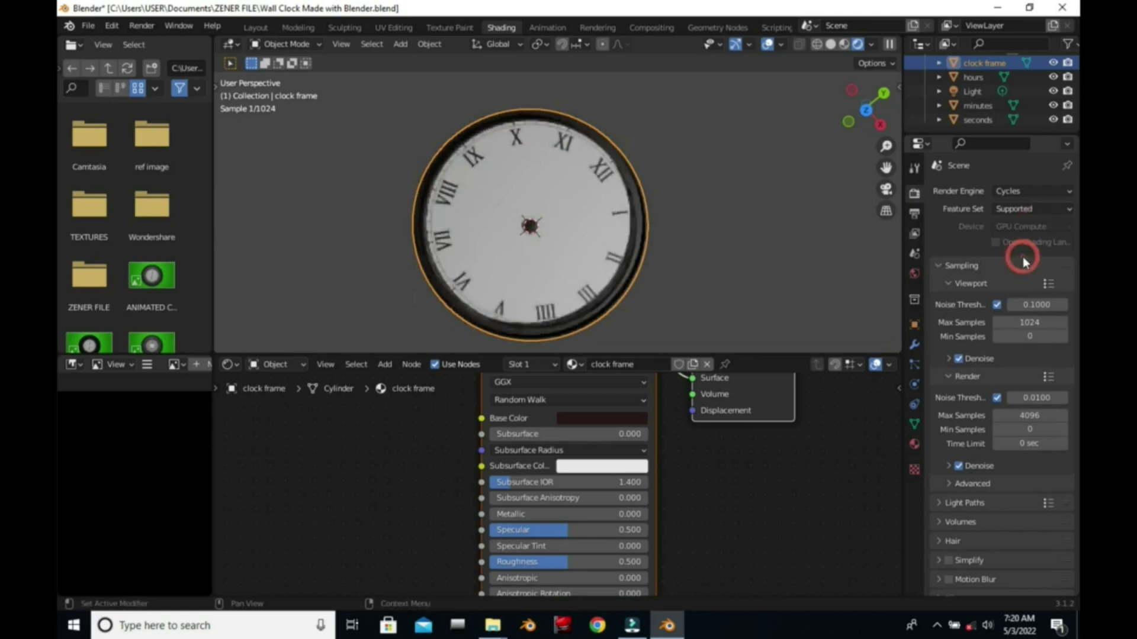
# Lower the Viewport Max Samples from 1024 to 150
pyautogui.click(1017, 323)
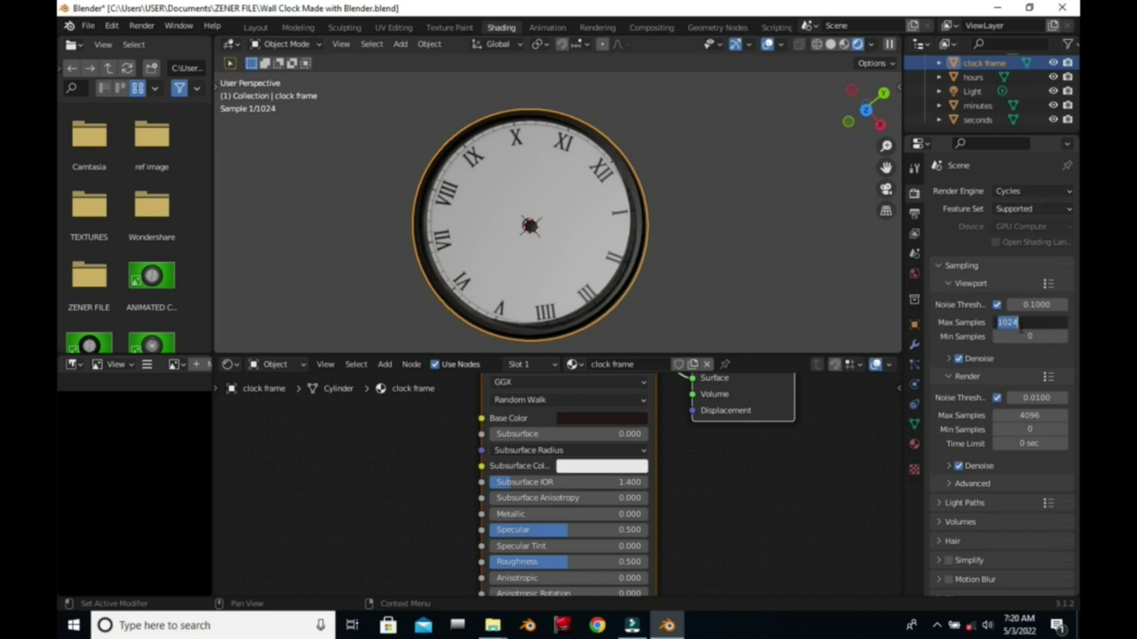
pyautogui.press('BackSpace')
pyautogui.write('2')
pyautogui.write('50')
pyautogui.press('Return')
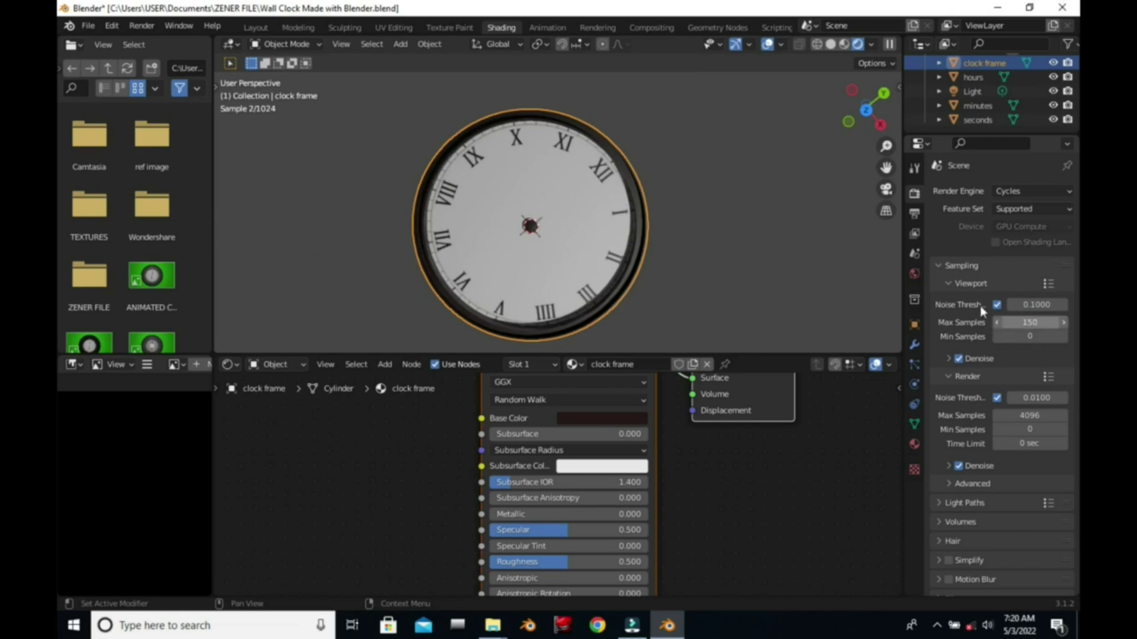